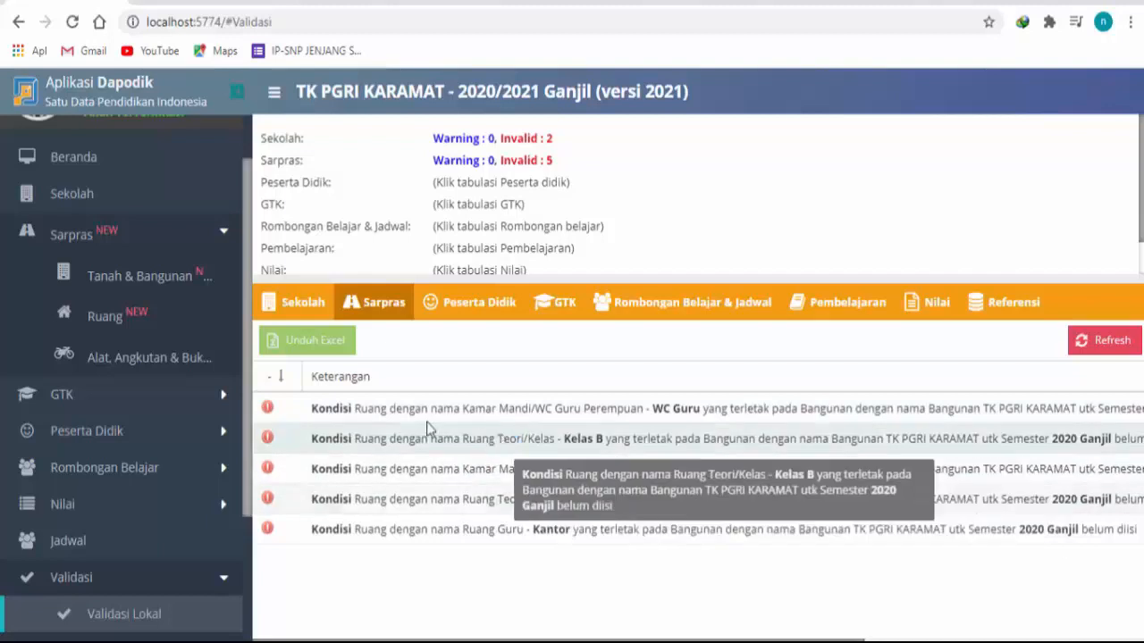
Step: Export the Sarpras validation results to Excel and open the downloaded workbook, accepting the file-format warning
click(290, 345)
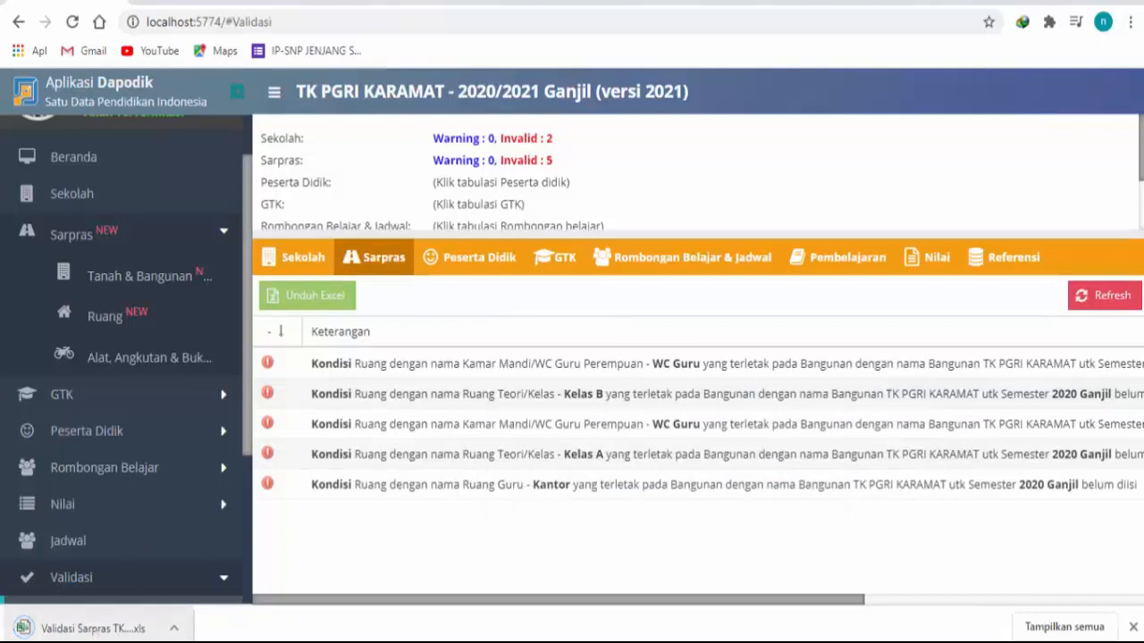
click(92, 629)
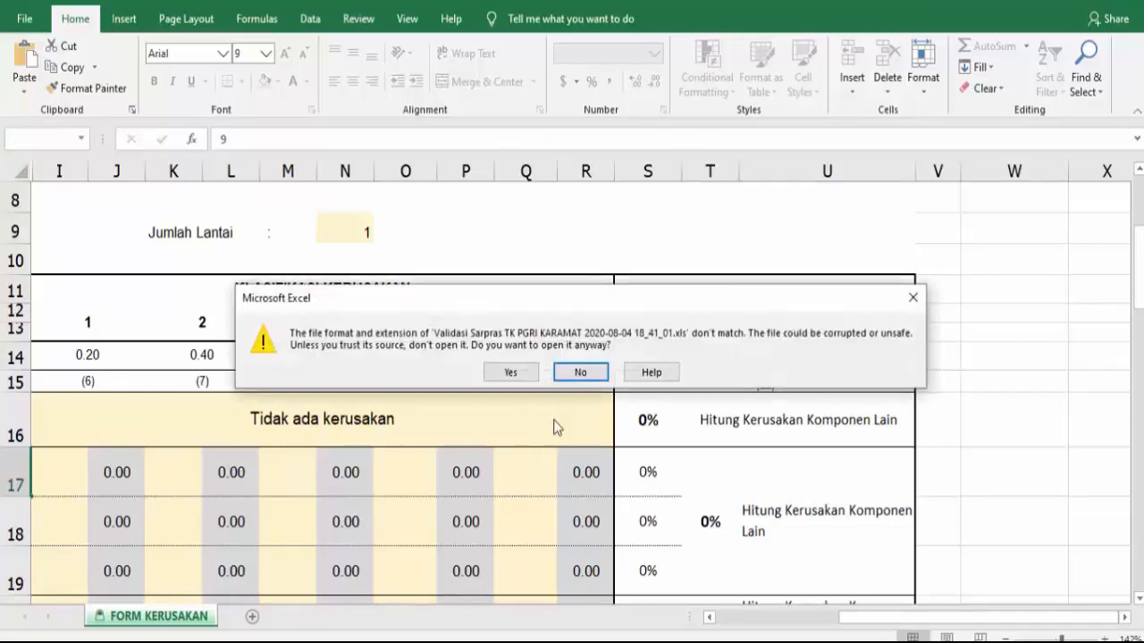
click(510, 372)
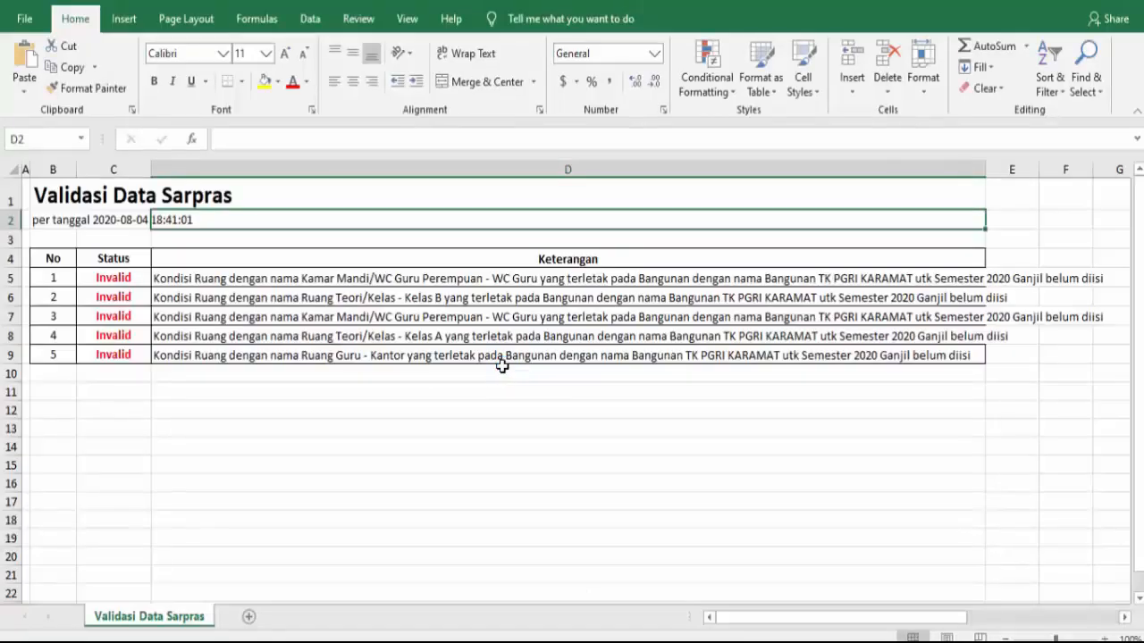
click(481, 432)
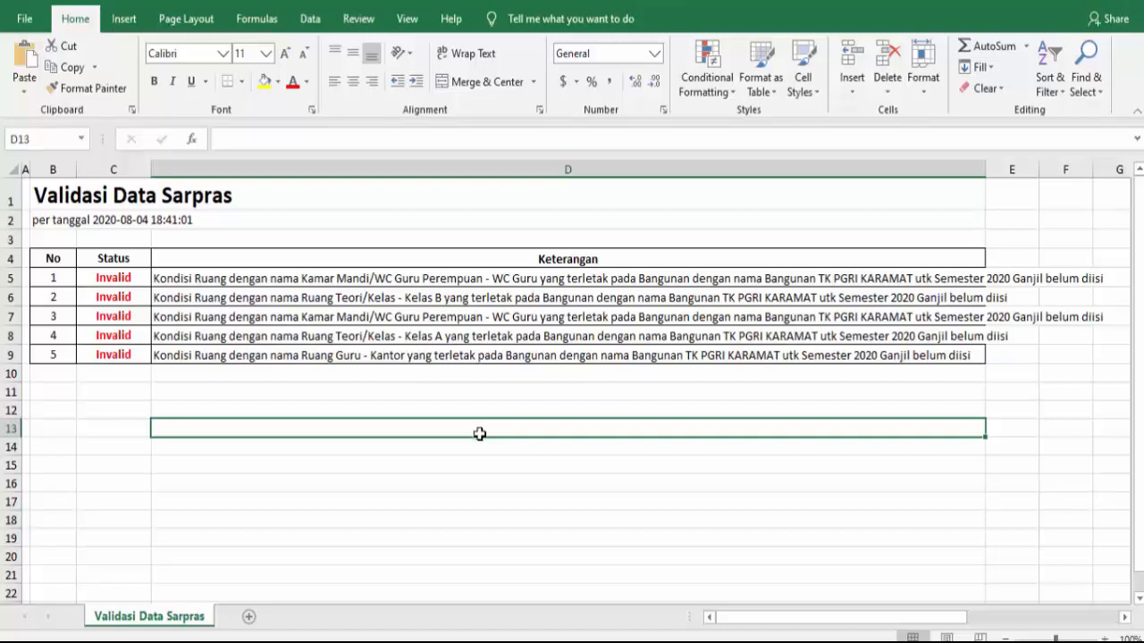
Step: Switch back to the browser and look over the shared building-condition assessment files and the Dapodik PAUD dan Dikmas portal
click(346, 641)
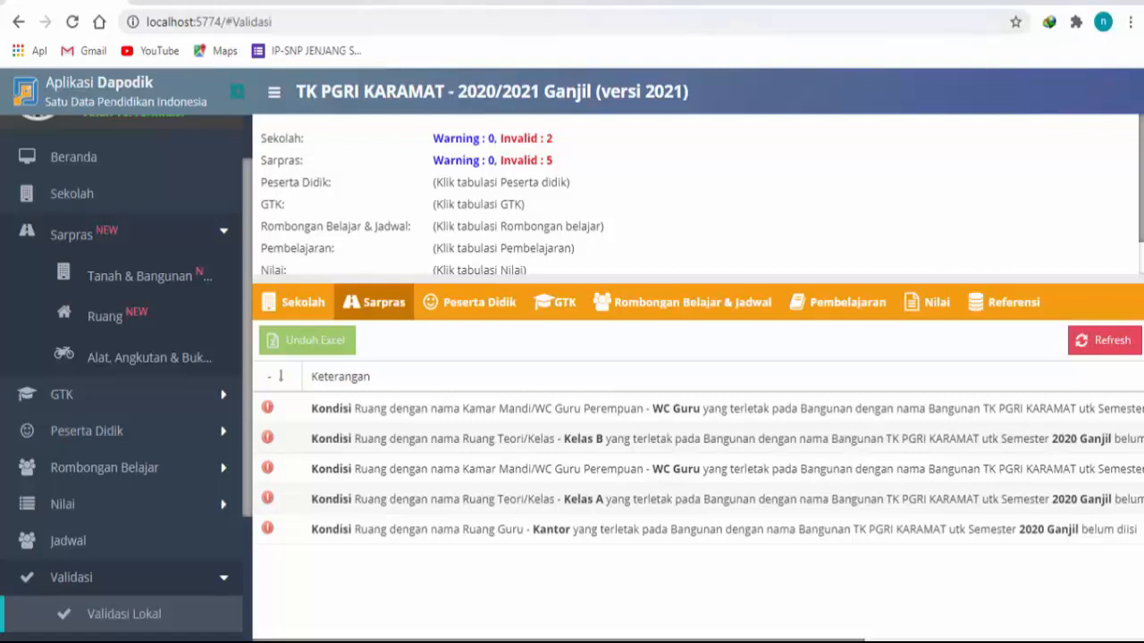
click(211, 2)
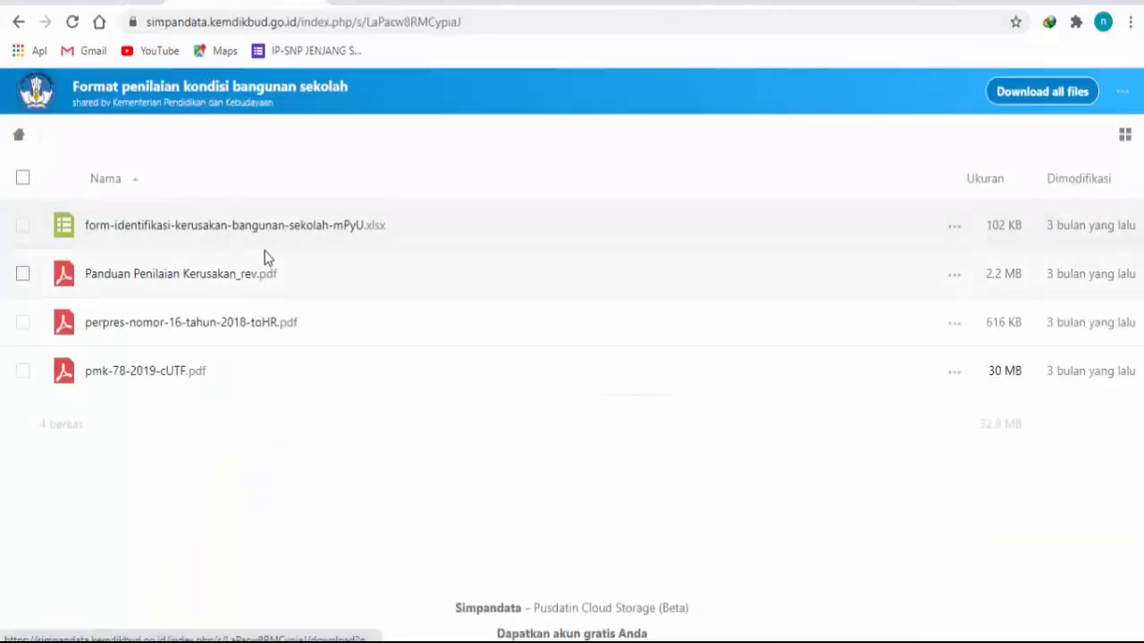
click(375, 5)
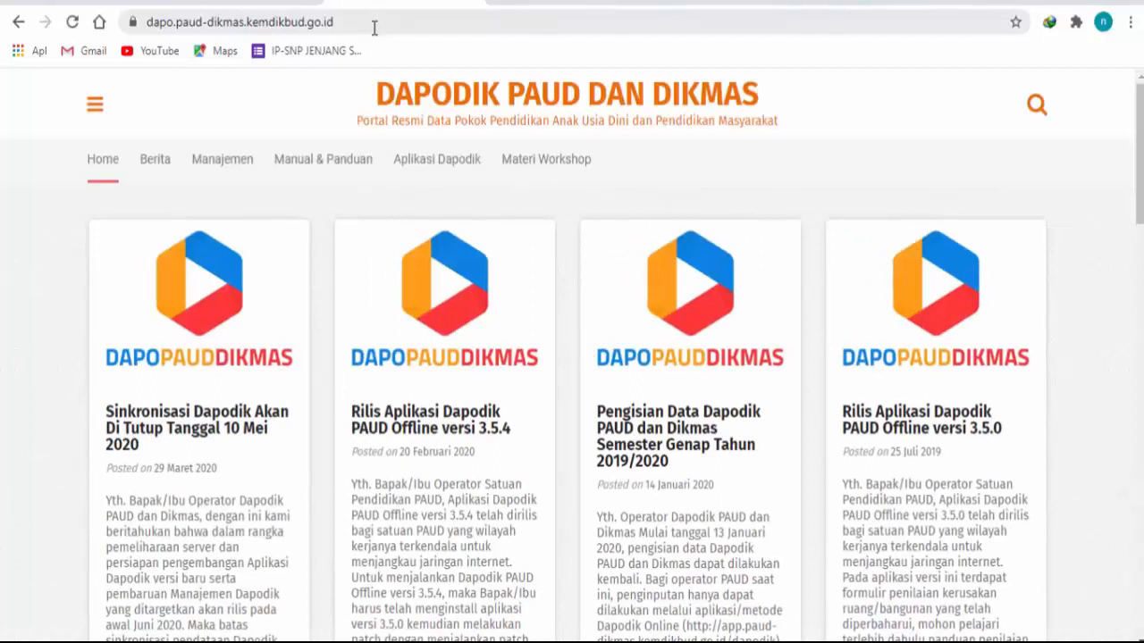
mouse_move(319, 179)
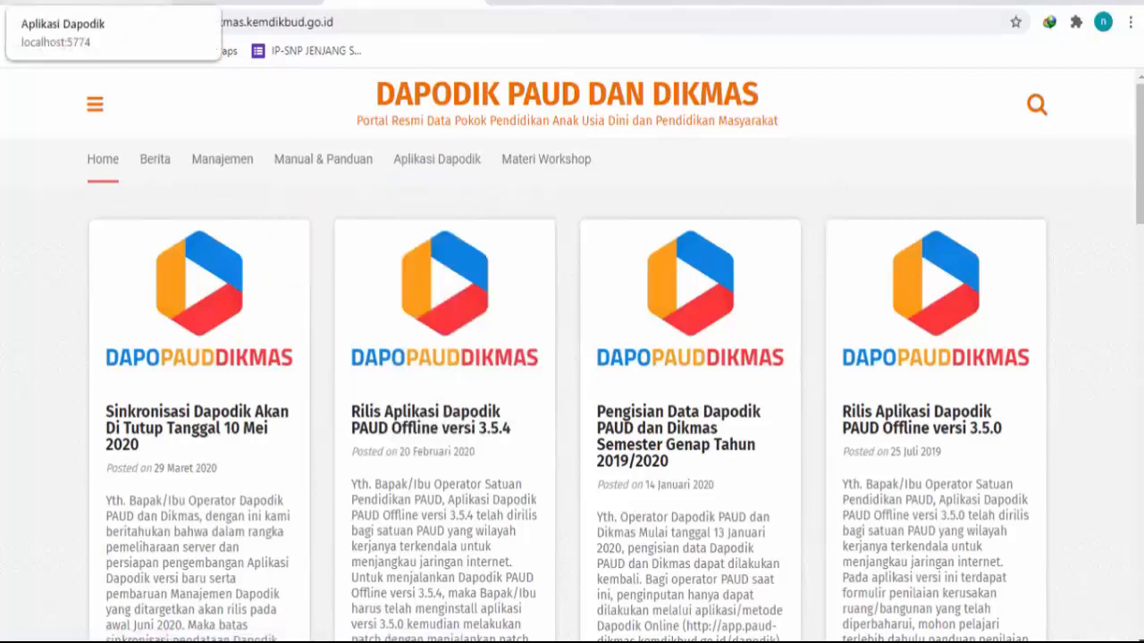
Step: Return to the Dapodik application, show the Tanah & Bangunan data and view the actions available for the land record
click(90, 2)
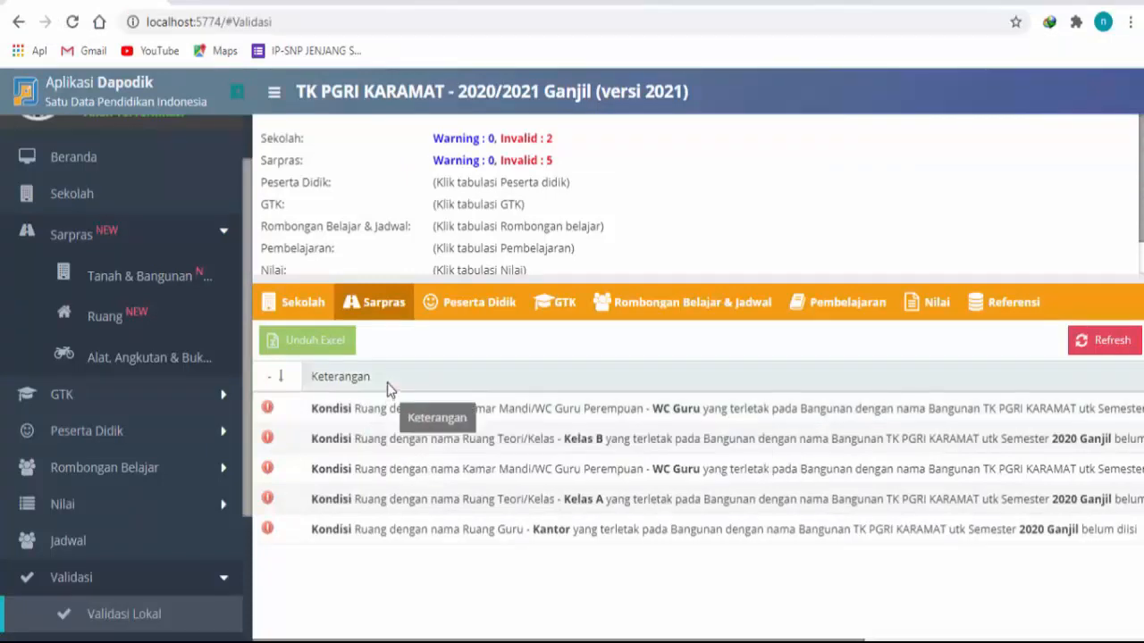
click(197, 267)
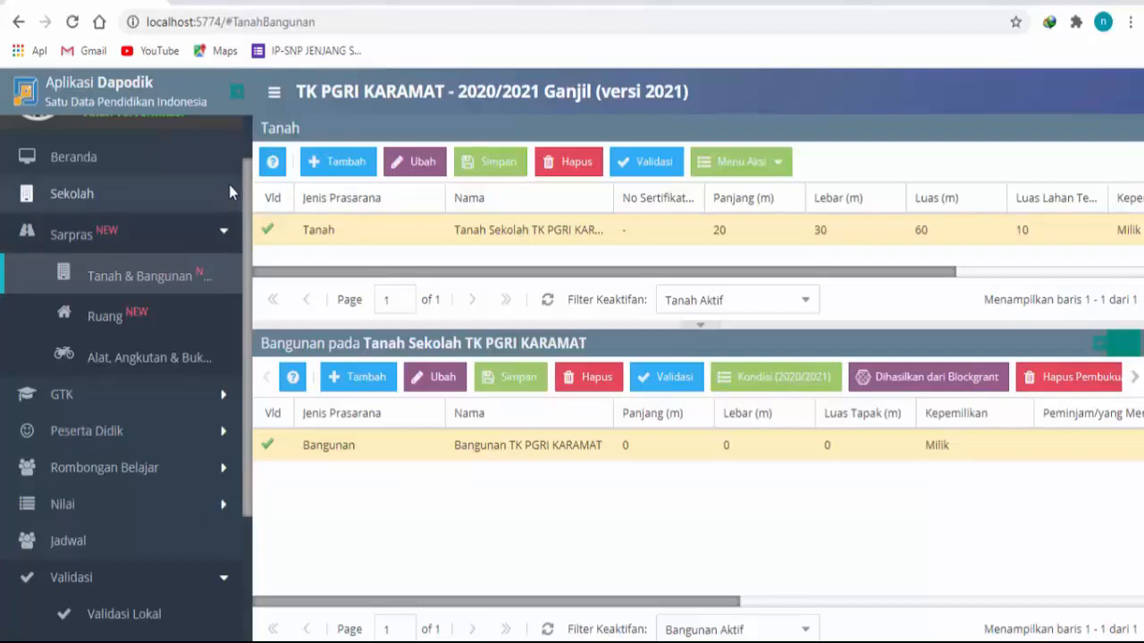
click(306, 240)
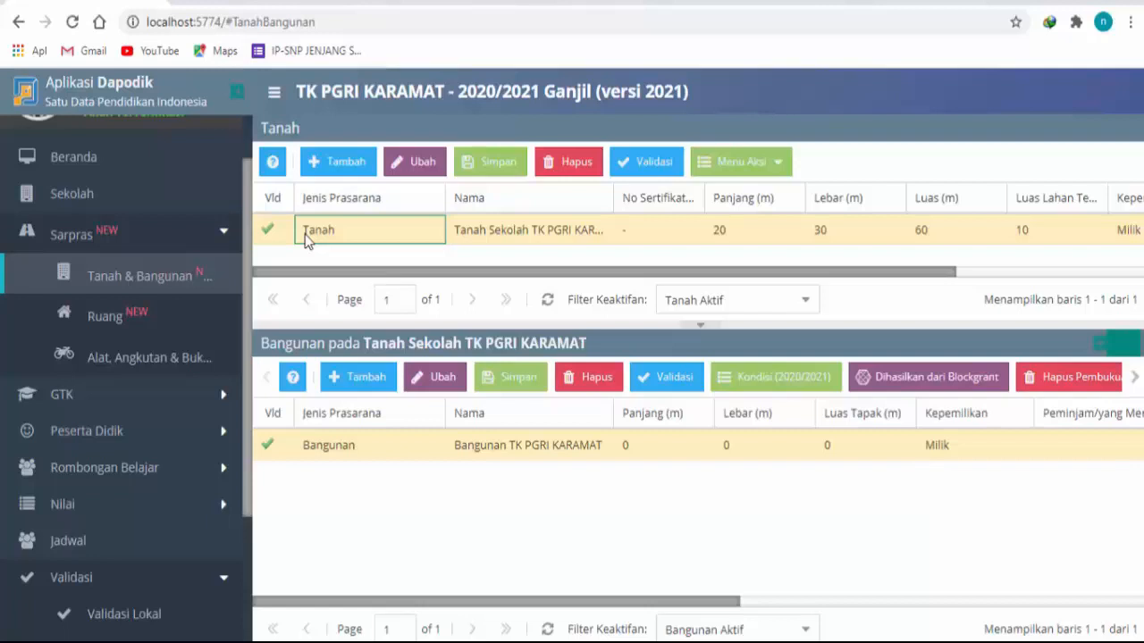
click(770, 169)
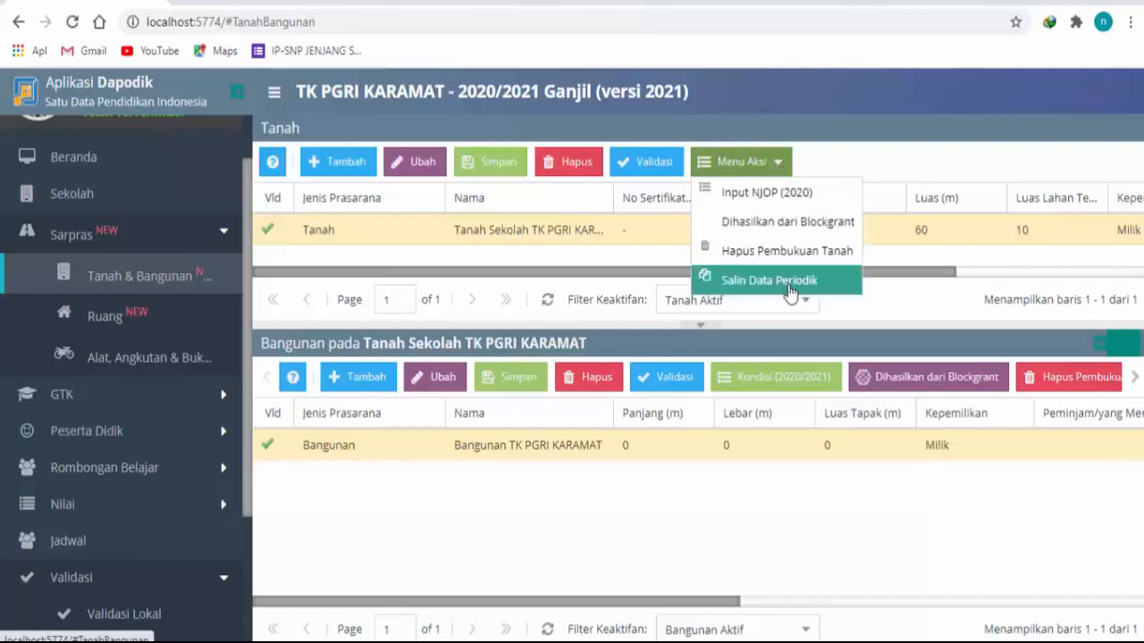
click(466, 232)
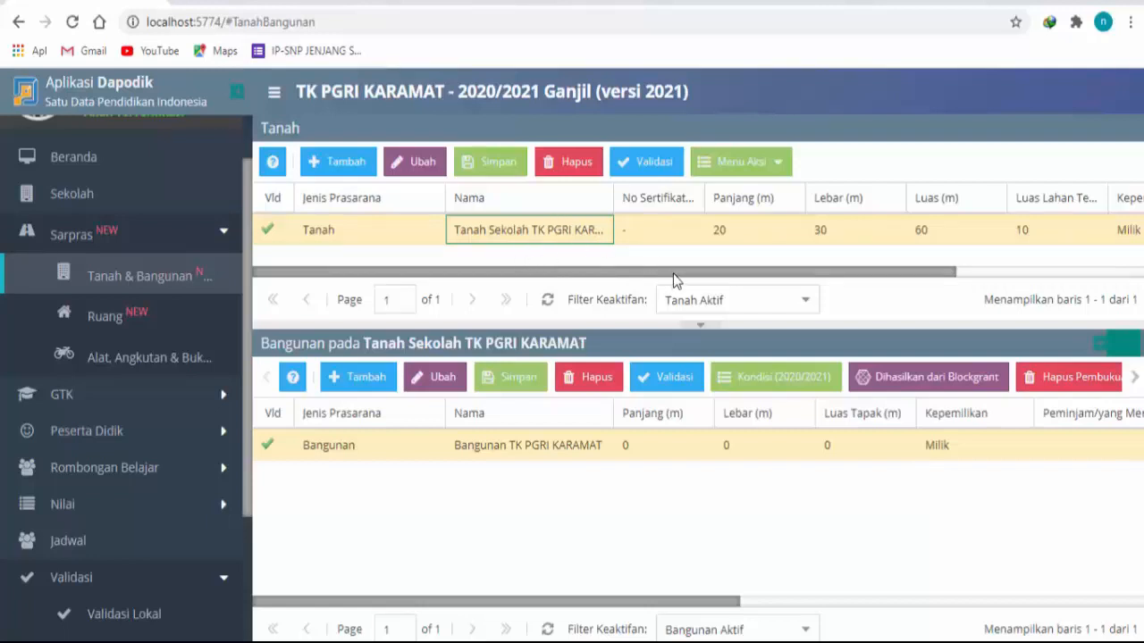
Step: Review the land record's dimensions and ownership details and select the building record belonging to it
drag(672, 273, 1039, 290)
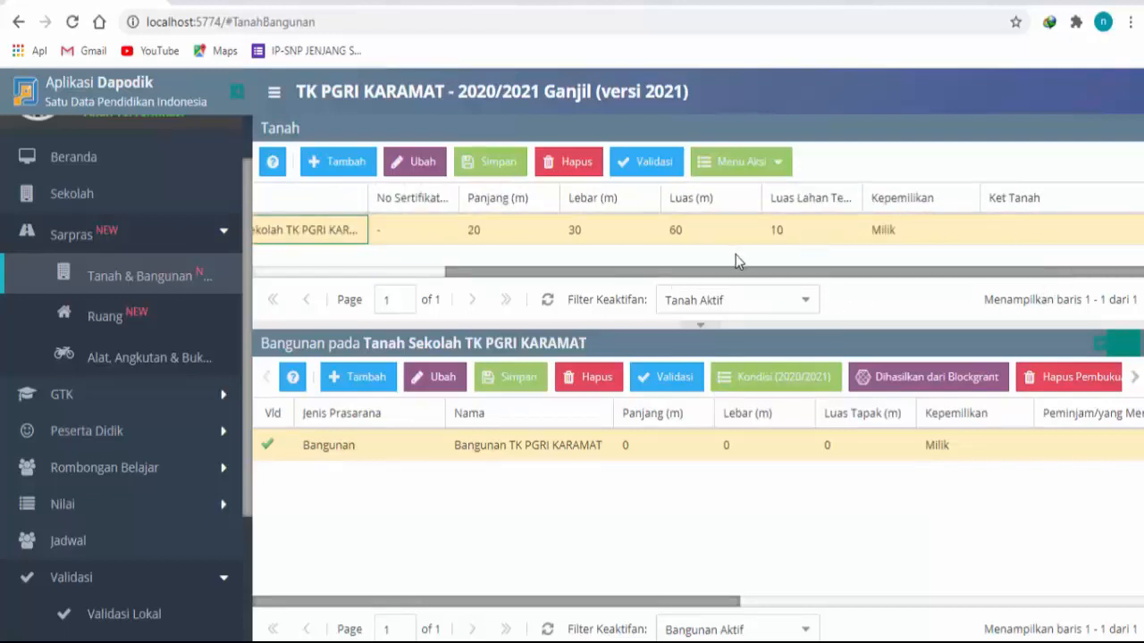
drag(733, 272, 478, 273)
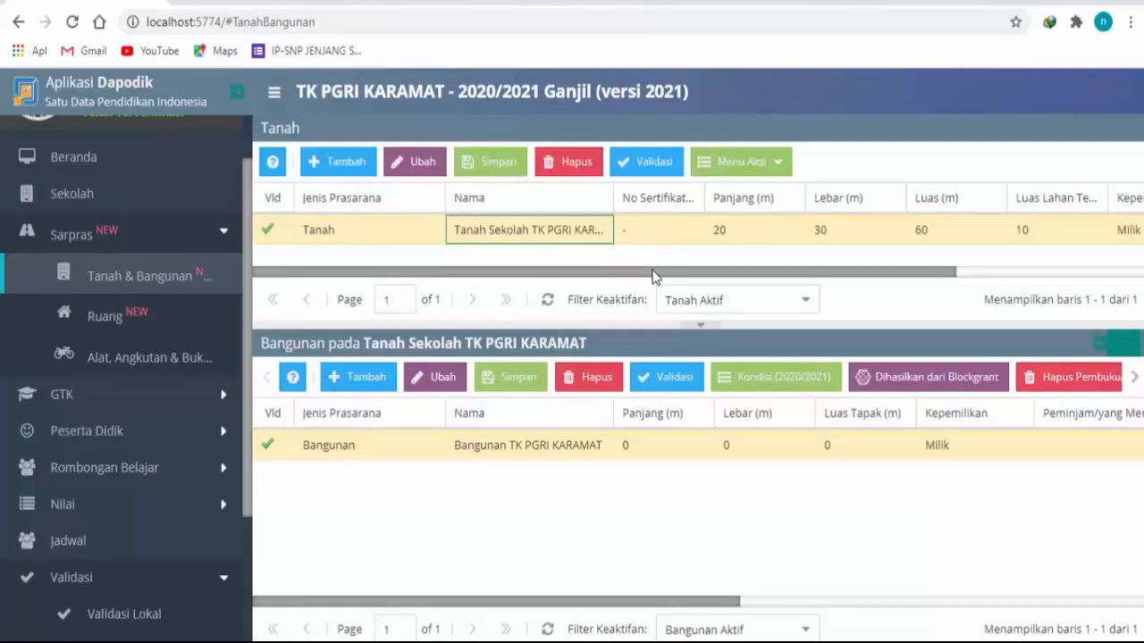
drag(652, 275, 934, 302)
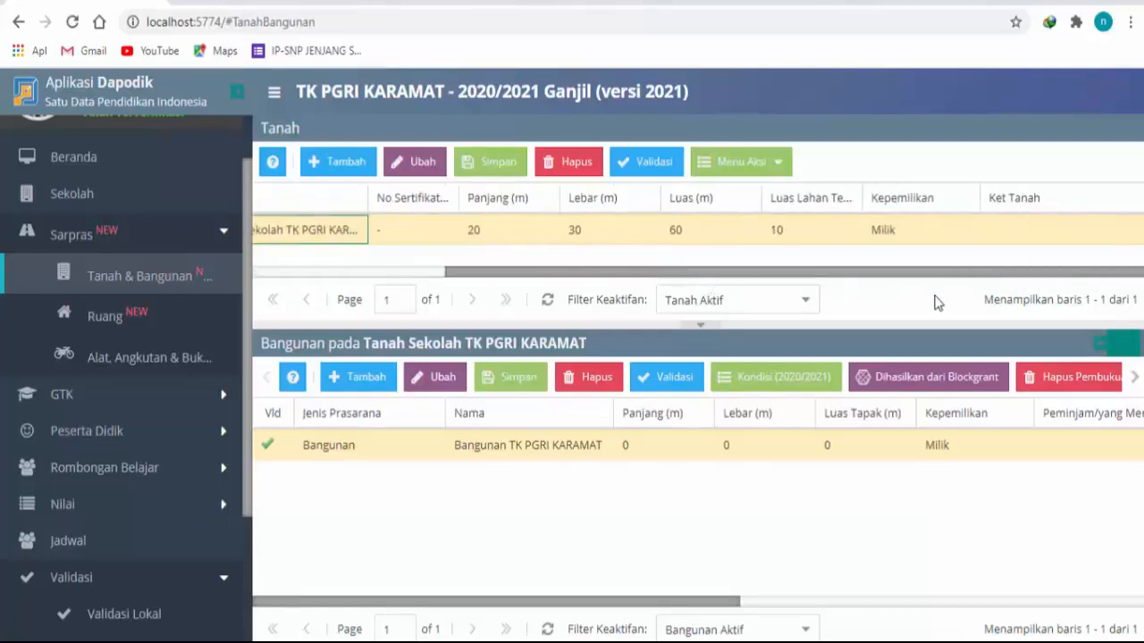
click(623, 240)
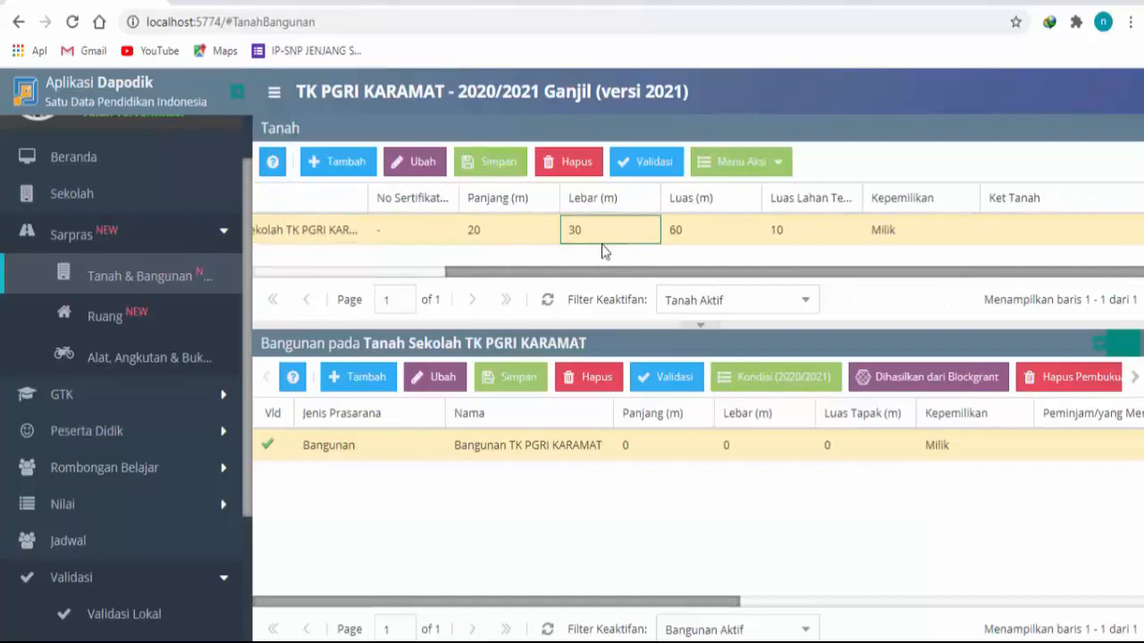
click(348, 450)
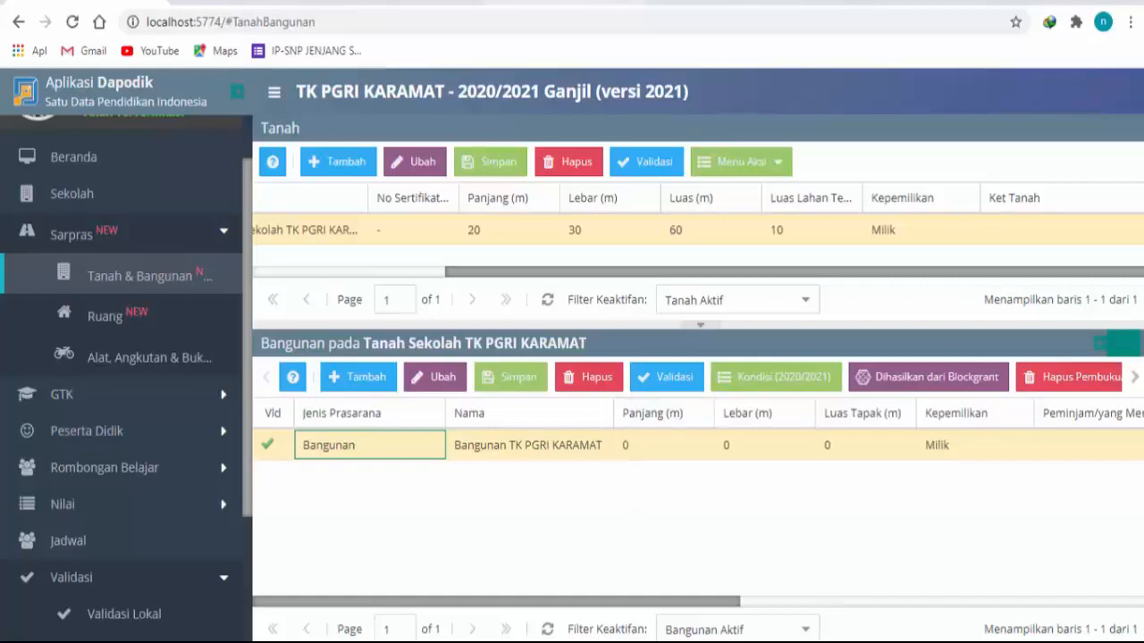
Step: Examine the dapodik.co.id Sarpras guide, including its school floor plan showing how land, buildings and rooms relate
click(612, 1)
scroll(402, 217, up, 4)
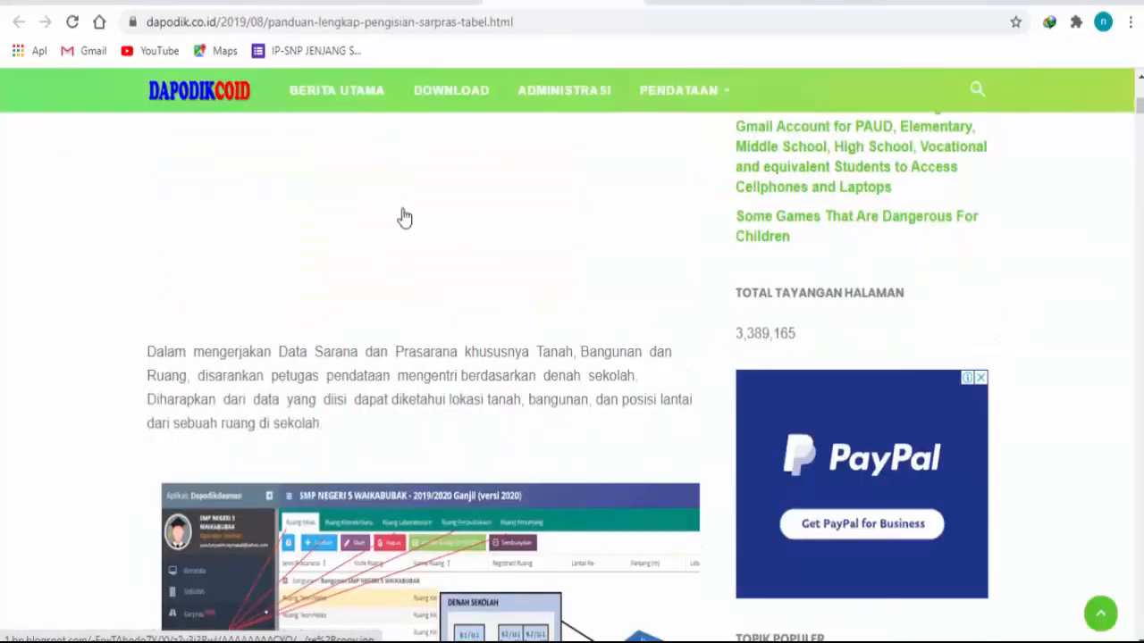
scroll(400, 209, down, 4)
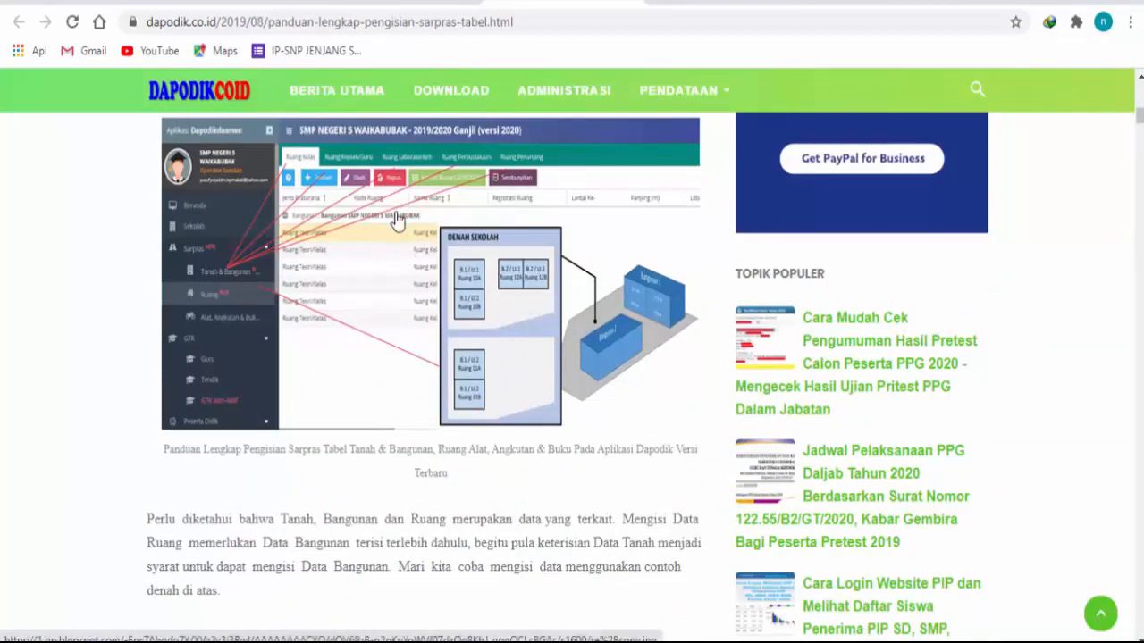
scroll(651, 303, up, 4)
scroll(652, 303, up, 5)
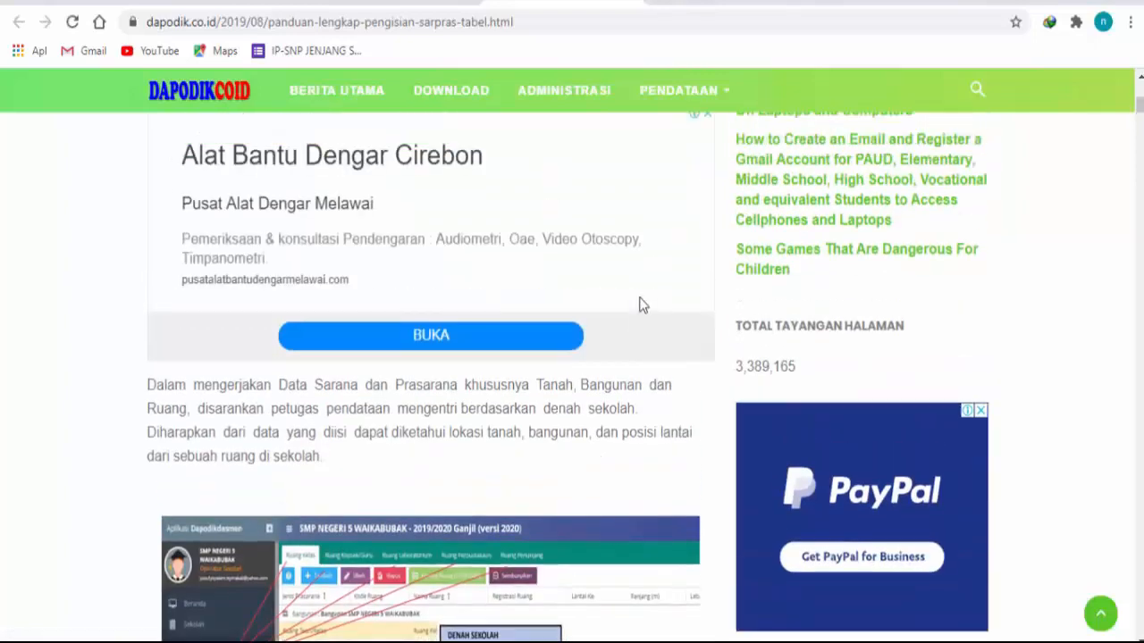
scroll(632, 297, down, 6)
scroll(612, 294, down, 4)
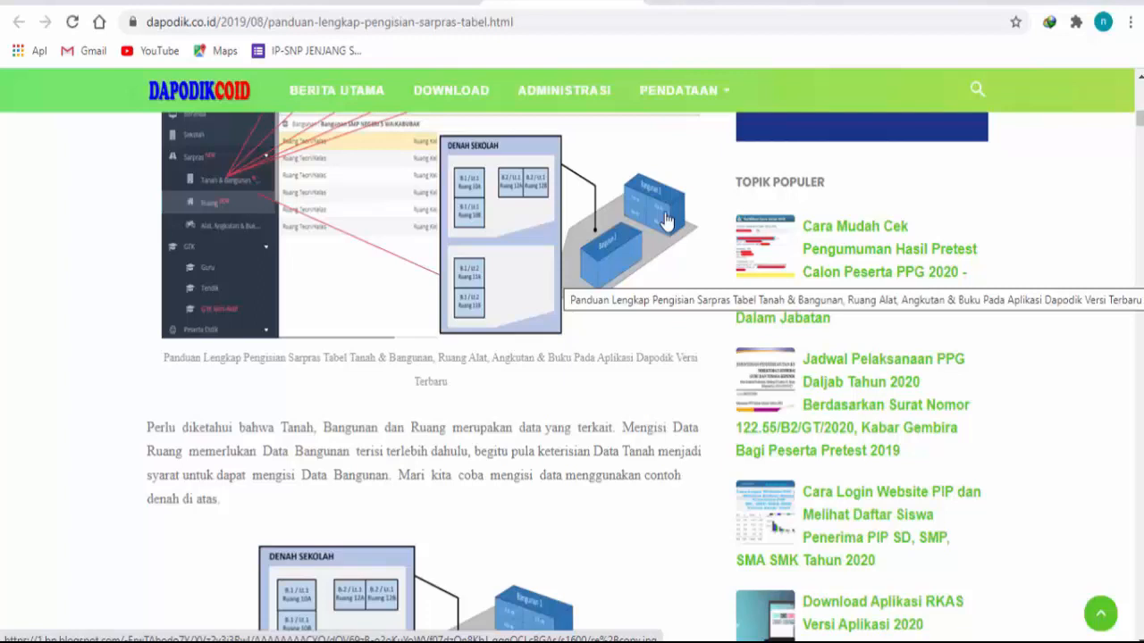
Step: Return to Dapodik and open the 2020/2021 condition form for Bangunan TK PGRI KARAMAT
click(89, 3)
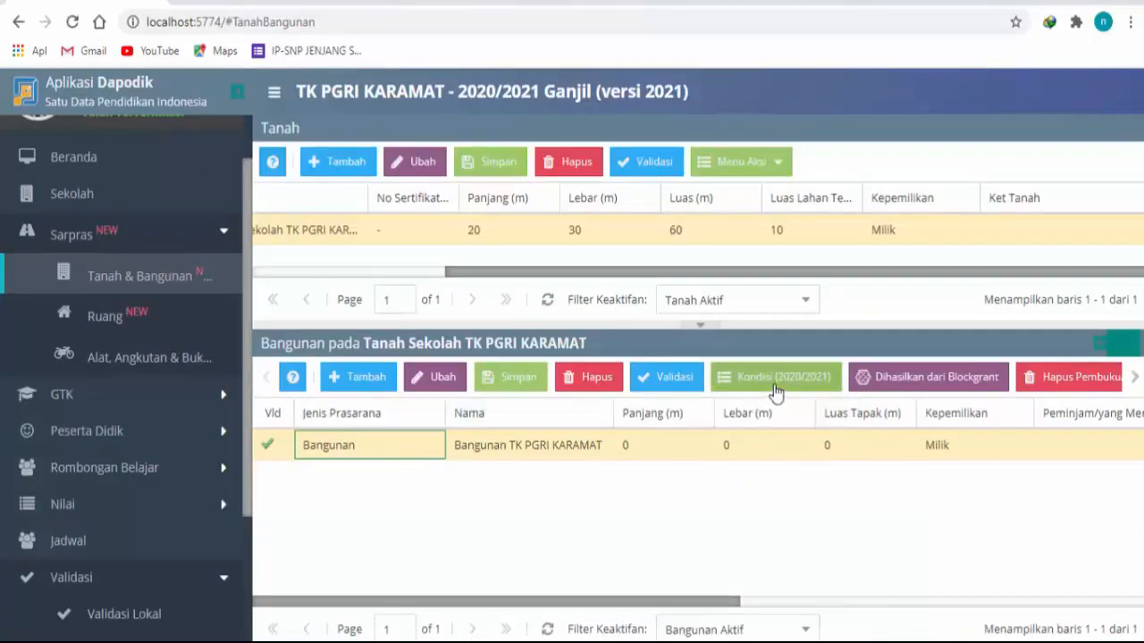
click(710, 235)
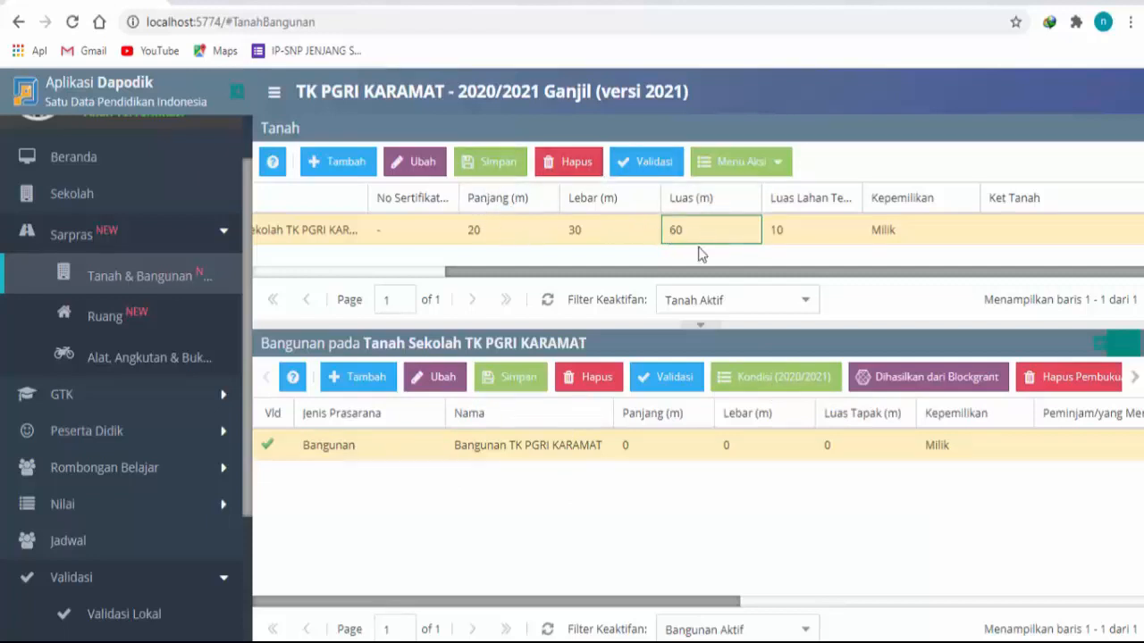
click(697, 444)
click(816, 386)
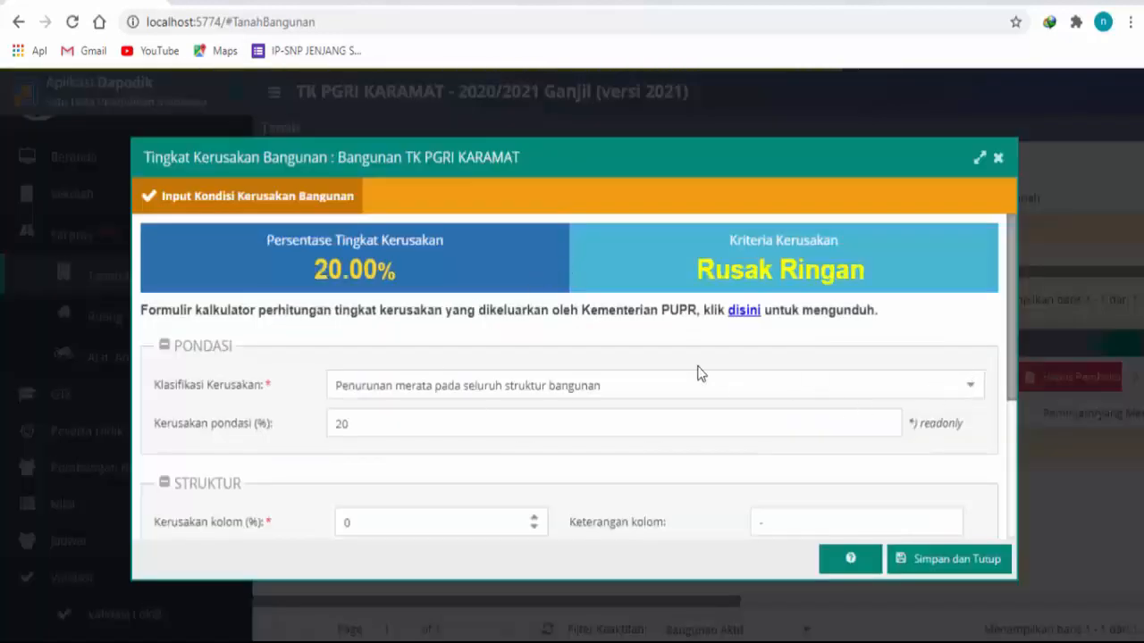
Step: Review the foundation damage classifications and the structure and roof fields in the building's damage form, and close it without saving
click(974, 389)
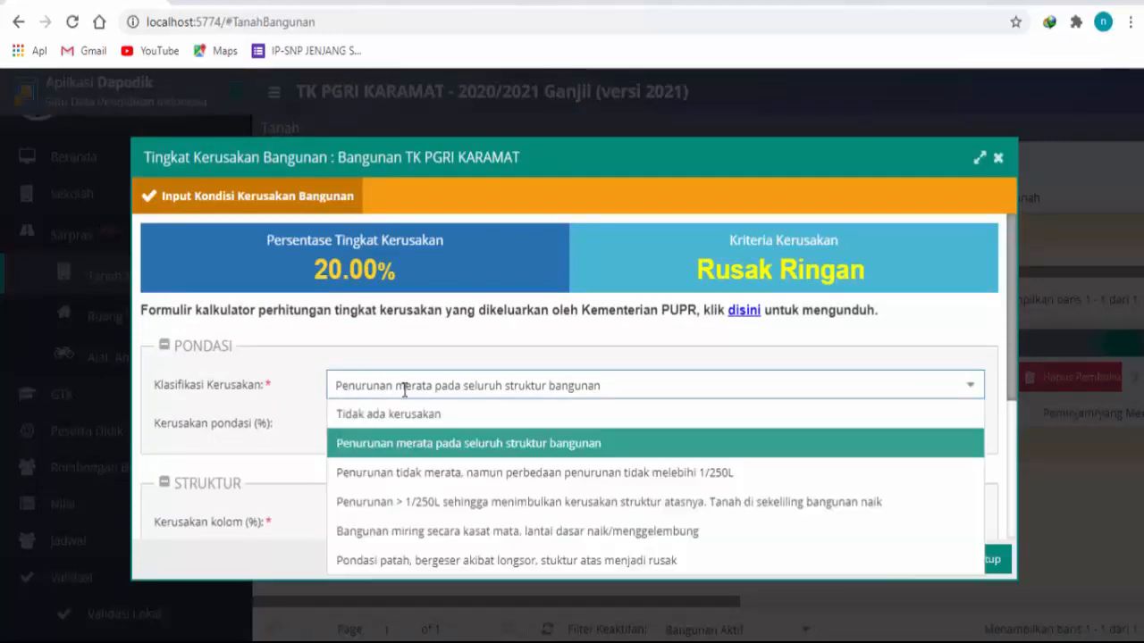
scroll(333, 380, down, 2)
scroll(321, 358, up, 1)
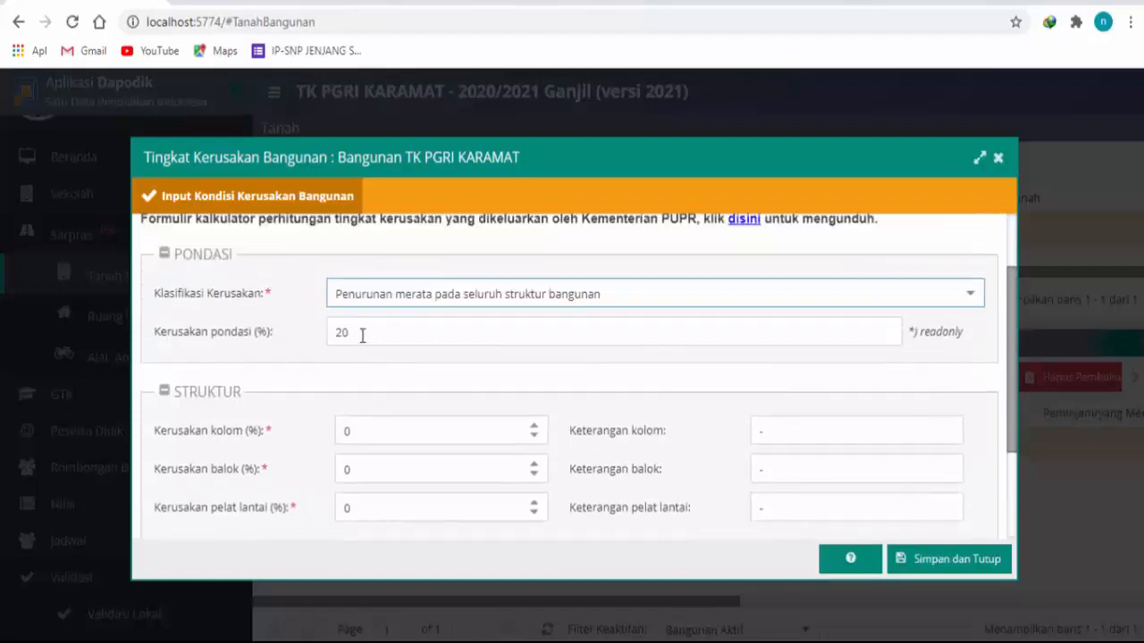
key(Tab)
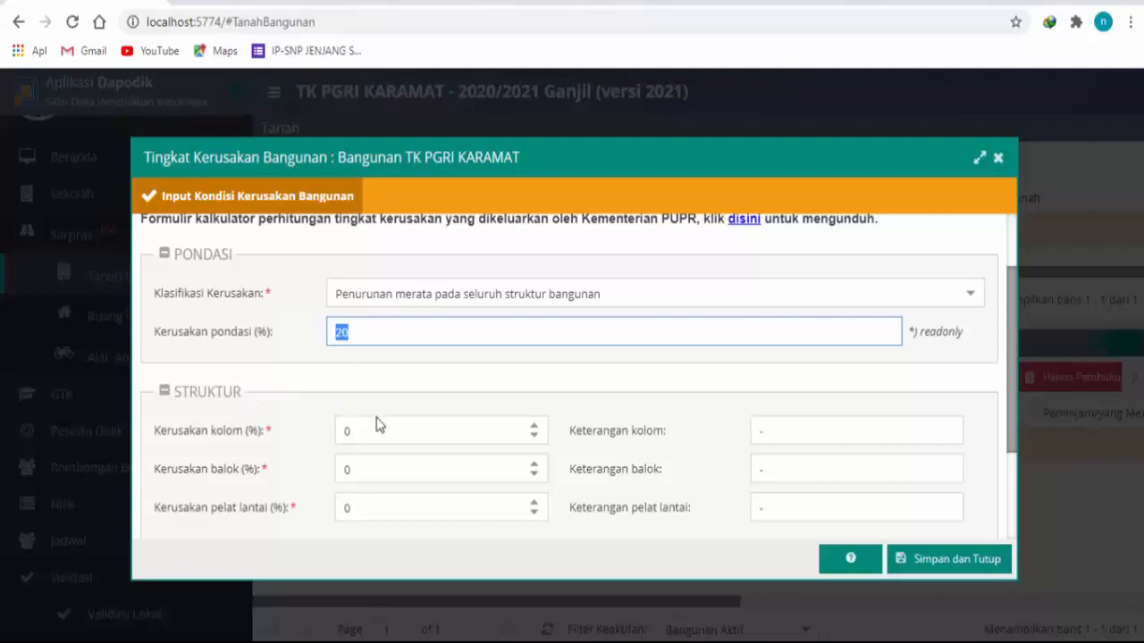
scroll(313, 403, down, 2)
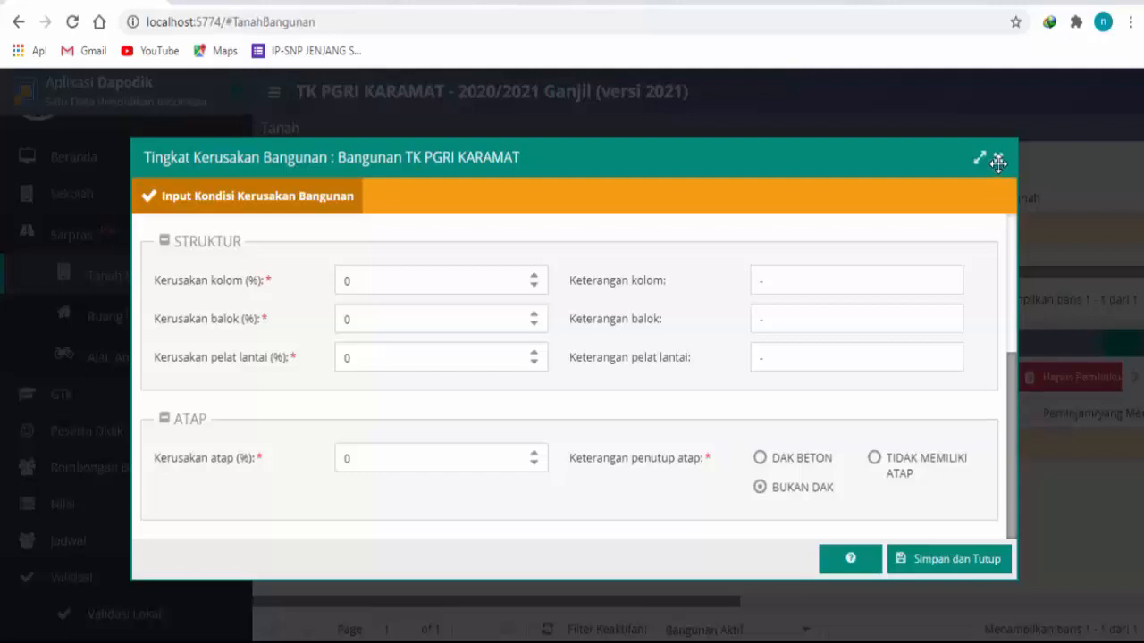
key(Escape)
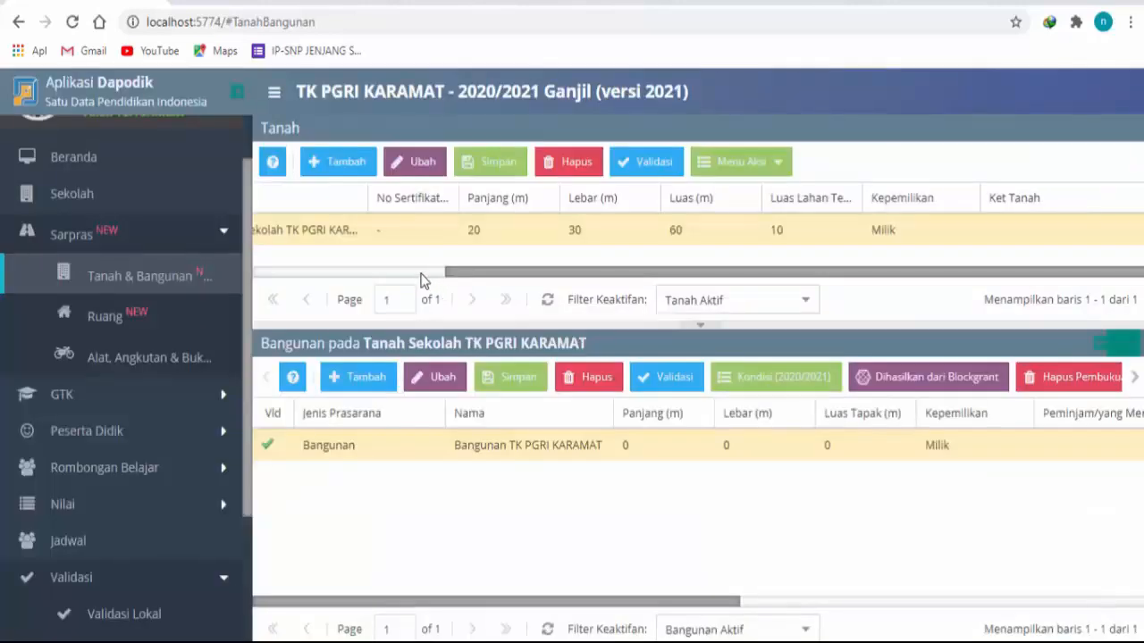
Step: Open the Ruang data and bring up the 2020/2021 room condition form for Kelas A
click(361, 453)
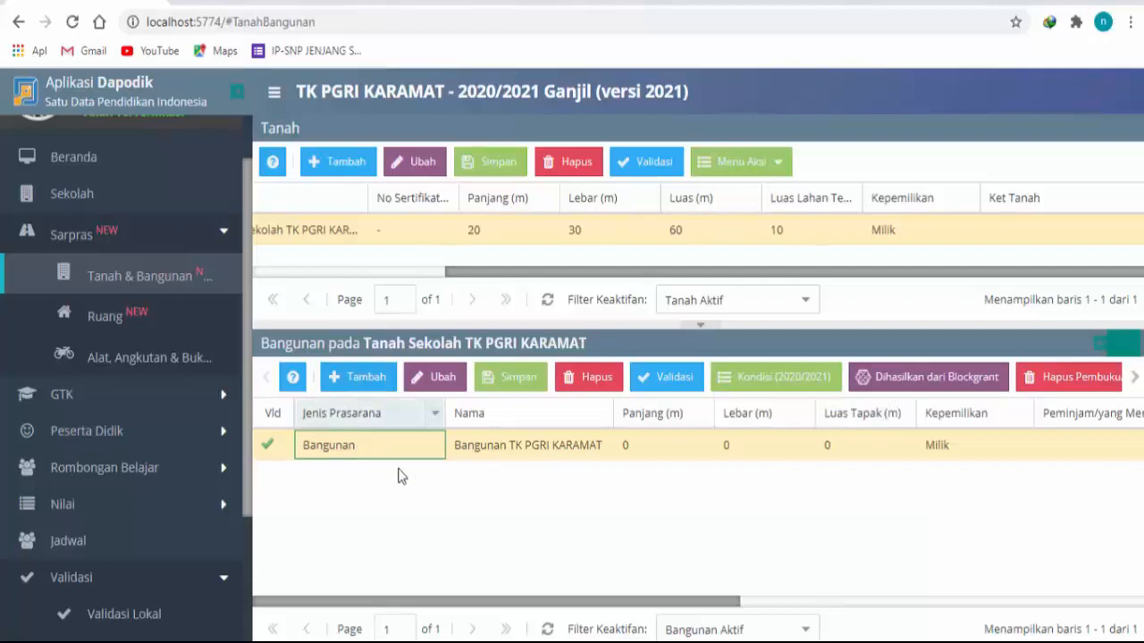
click(674, 445)
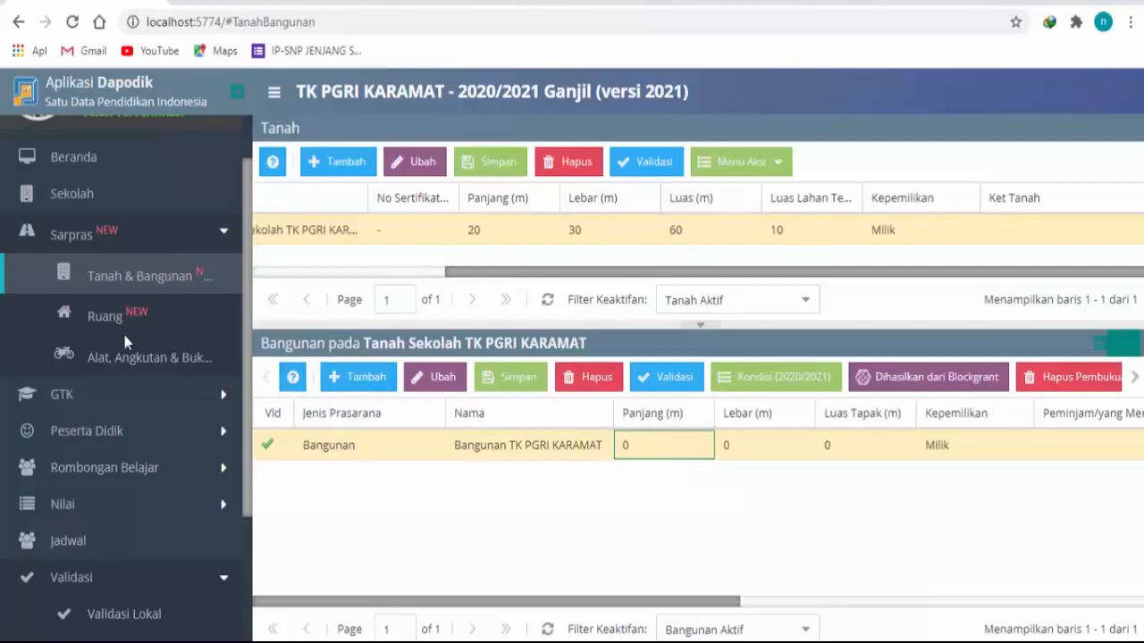
click(105, 314)
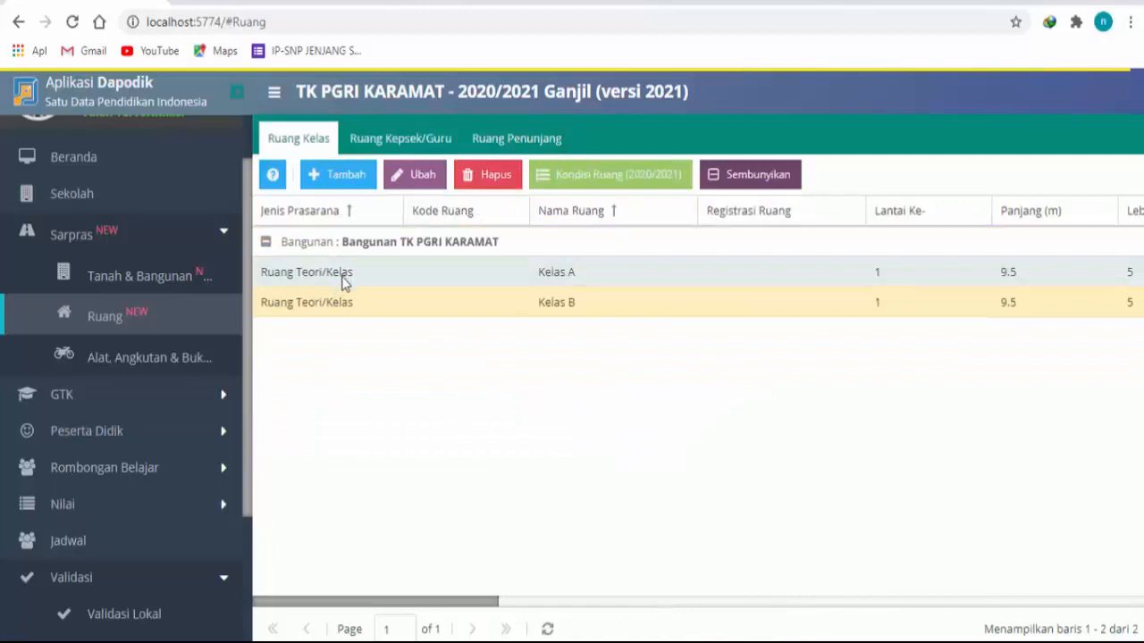
click(344, 279)
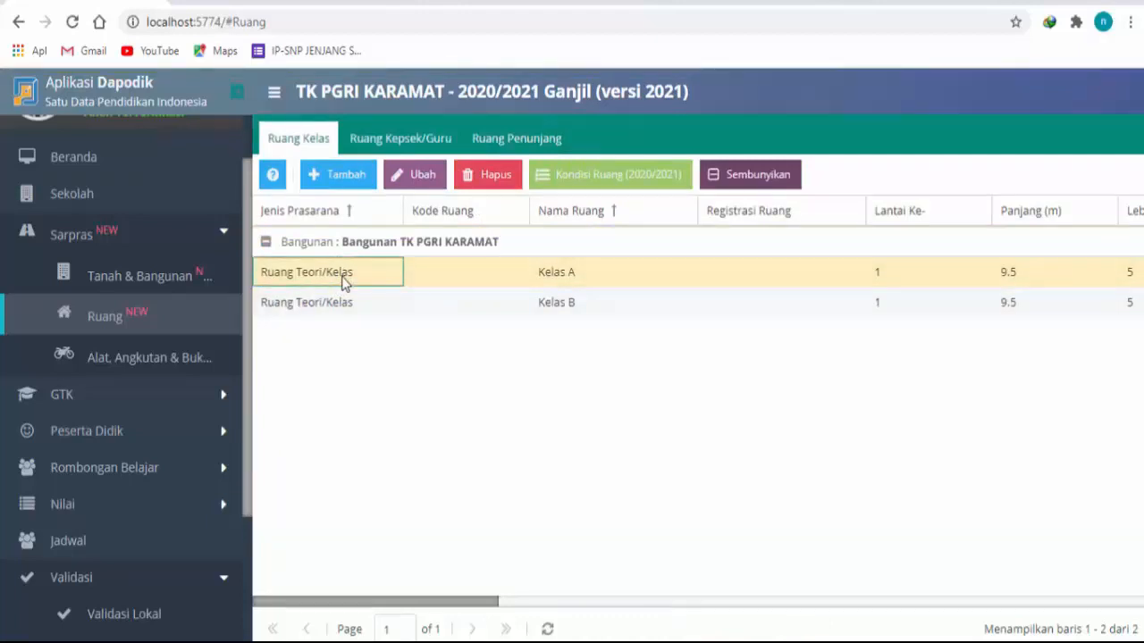
click(612, 177)
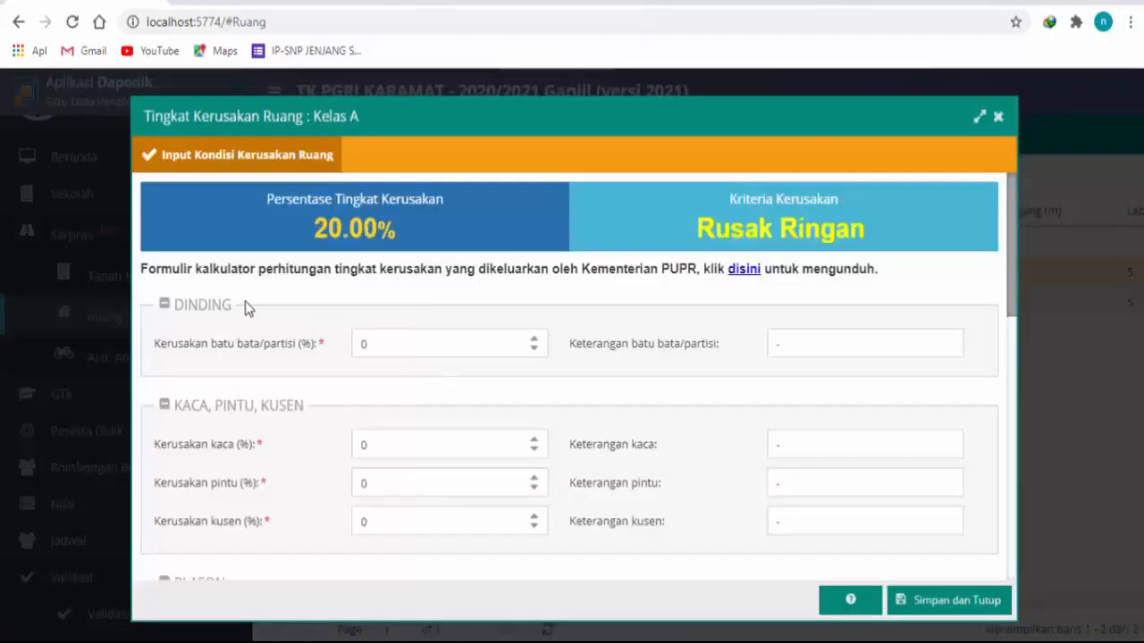
Step: Review the wall, door, ceiling, floor, utility and finishing fields in Kelas A's room damage form, and close it without saving
scroll(677, 315, down, 1)
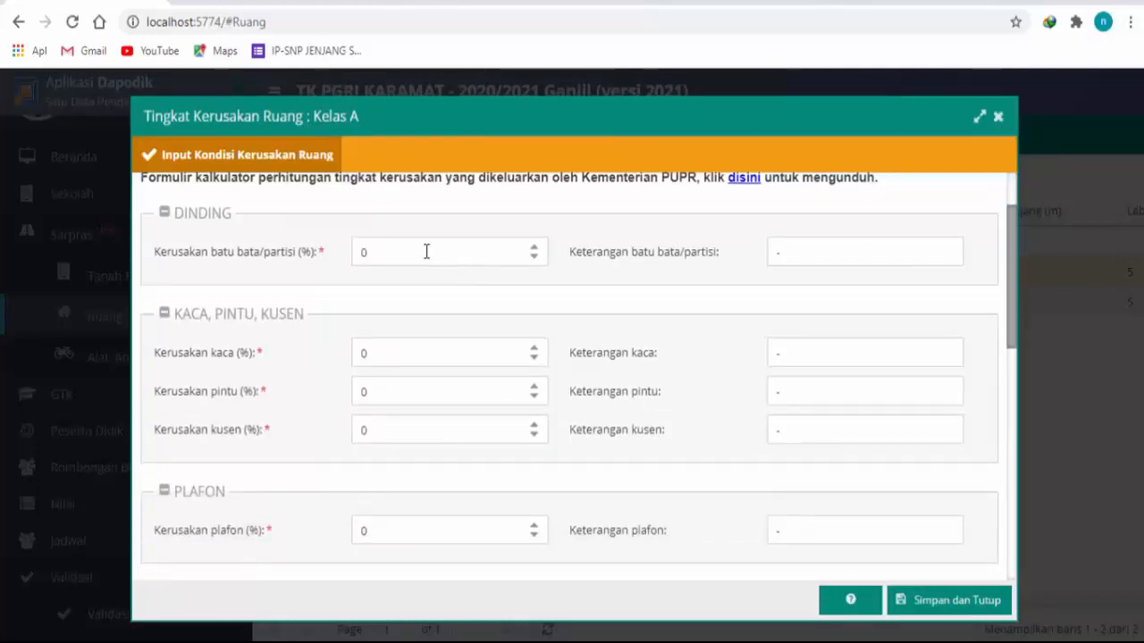
scroll(291, 286, down, 3)
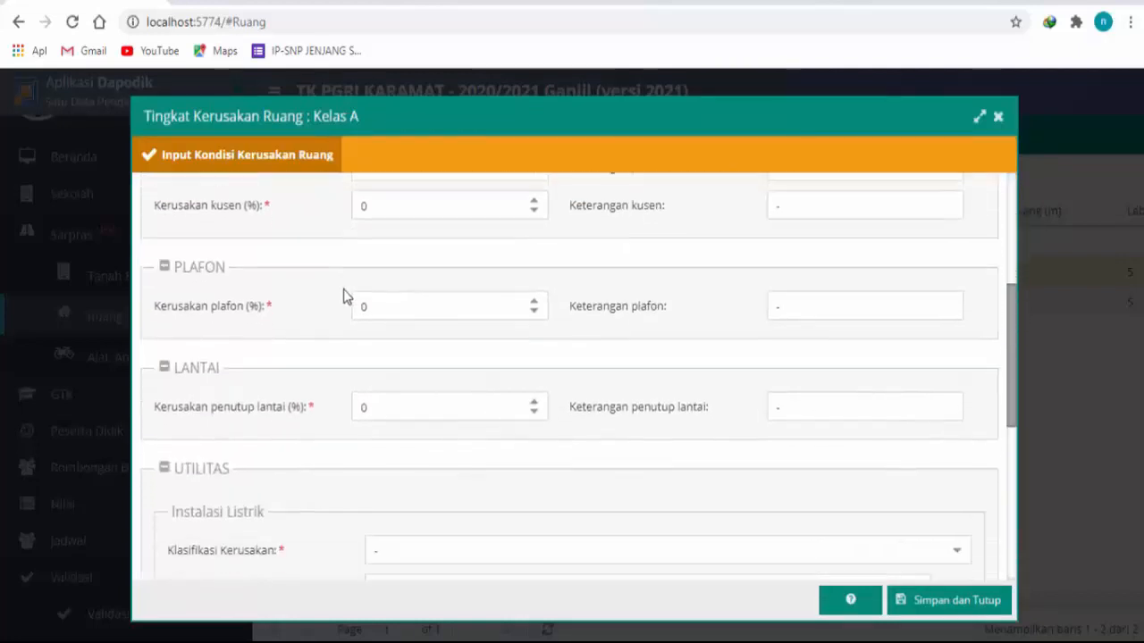
scroll(321, 294, down, 1)
scroll(281, 296, down, 2)
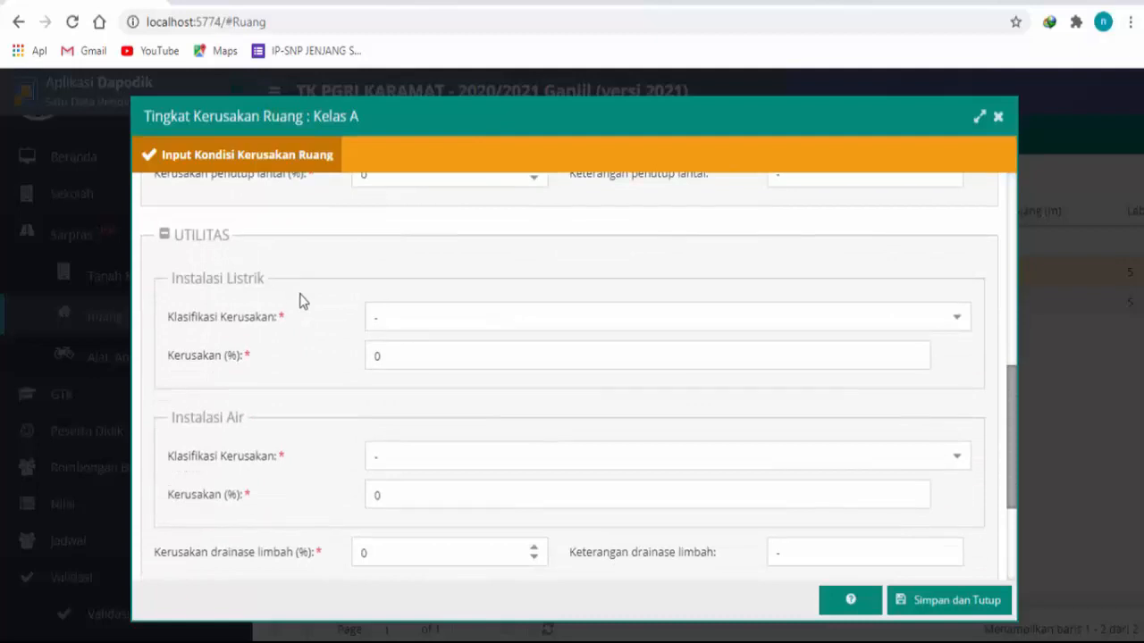
scroll(300, 301, down, 3)
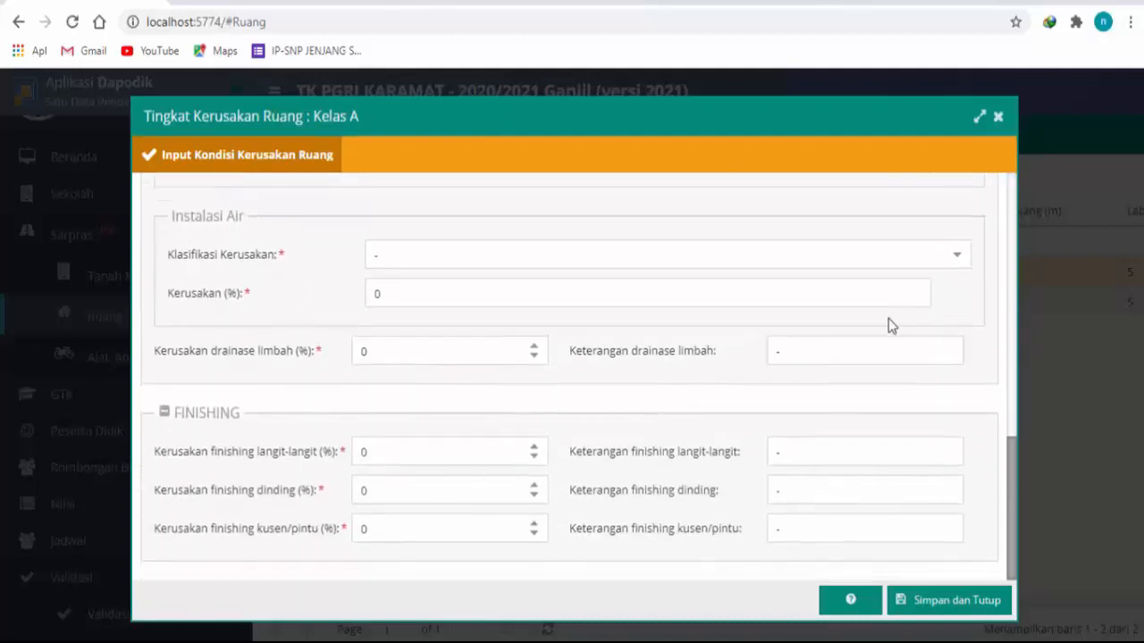
scroll(857, 312, up, 10)
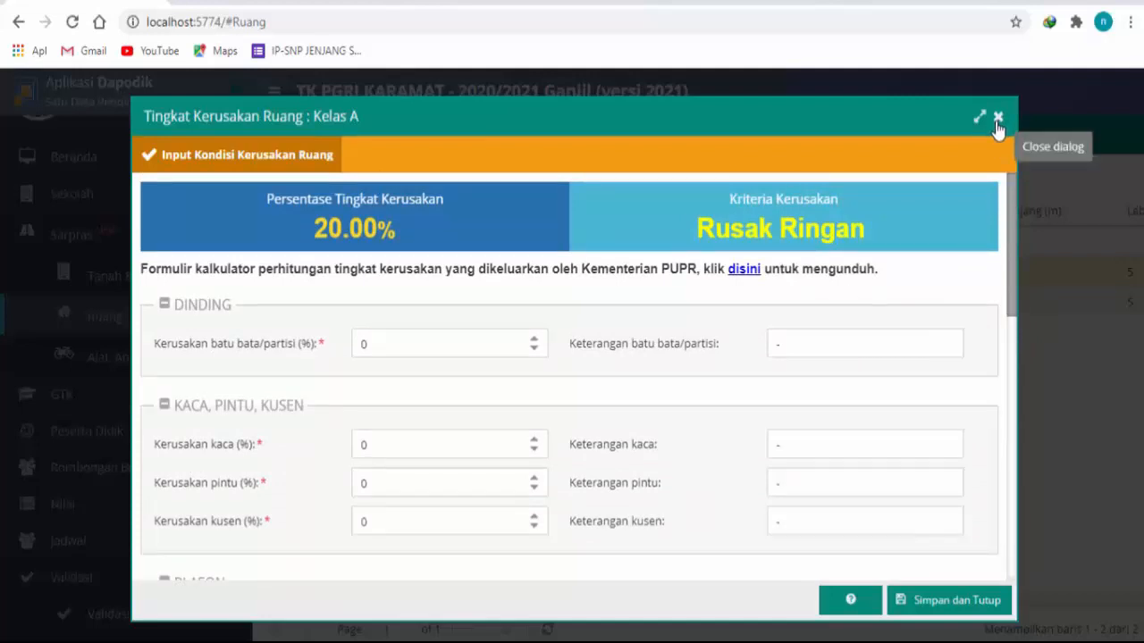
click(998, 118)
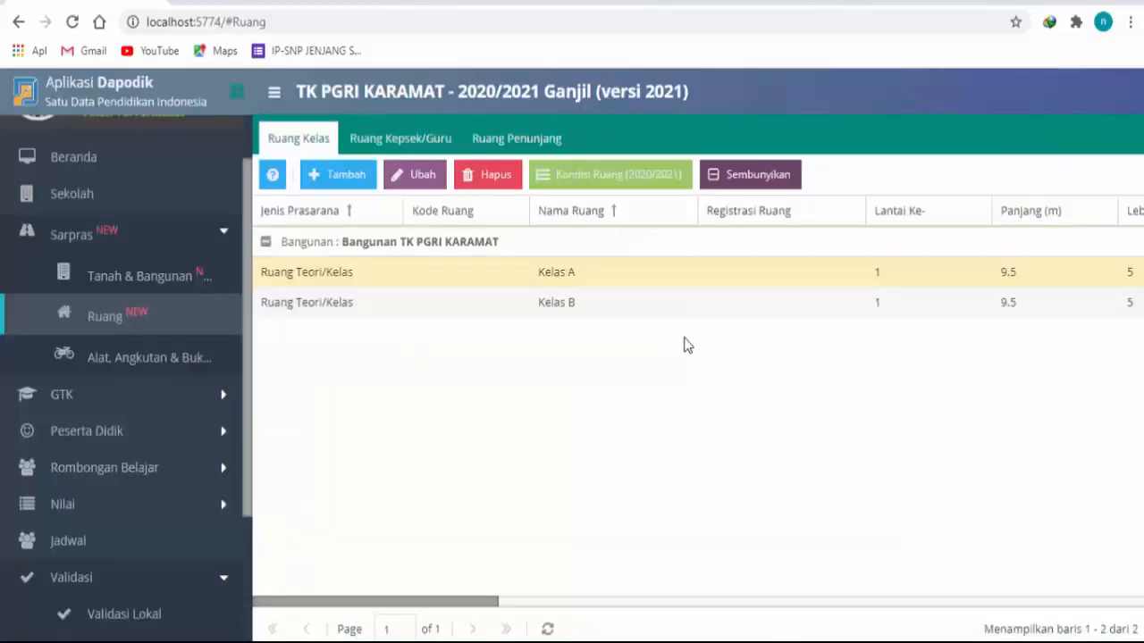
Step: Look over the Kelas B and Kelas A entries in the classroom list, with a brief visit to the book data in between
click(400, 304)
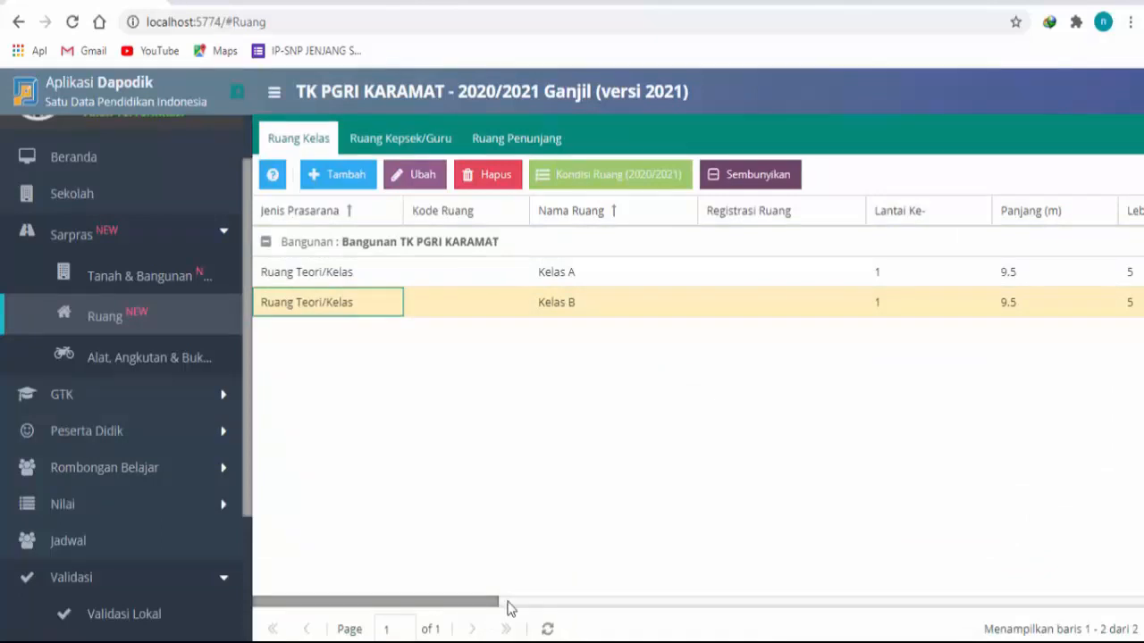
drag(498, 604, 372, 528)
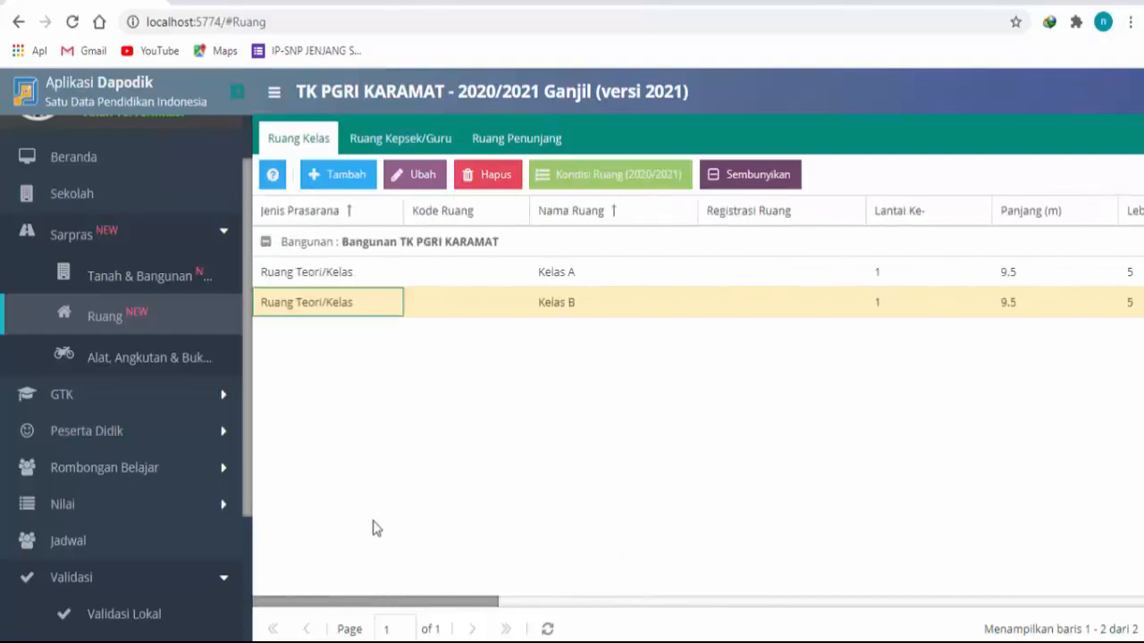
click(145, 357)
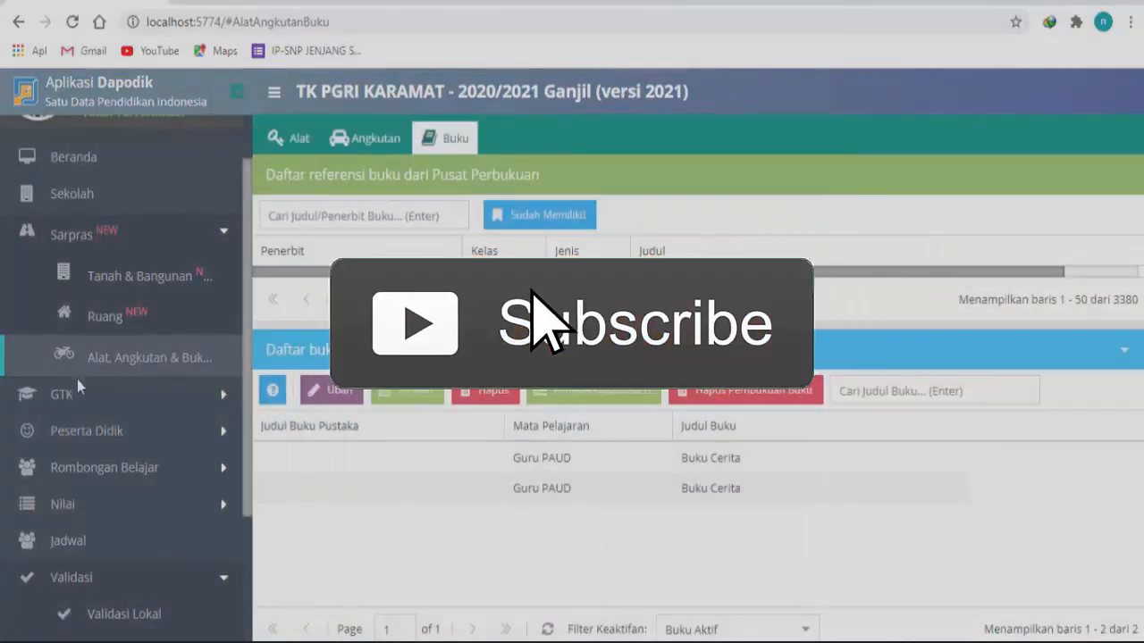
click(108, 320)
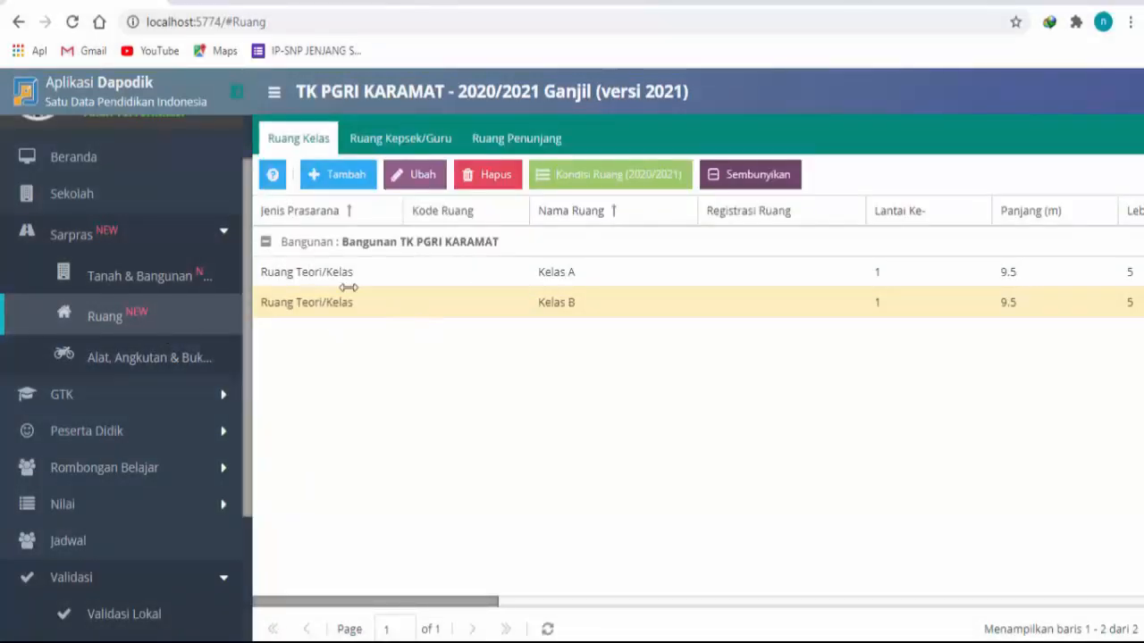
click(572, 282)
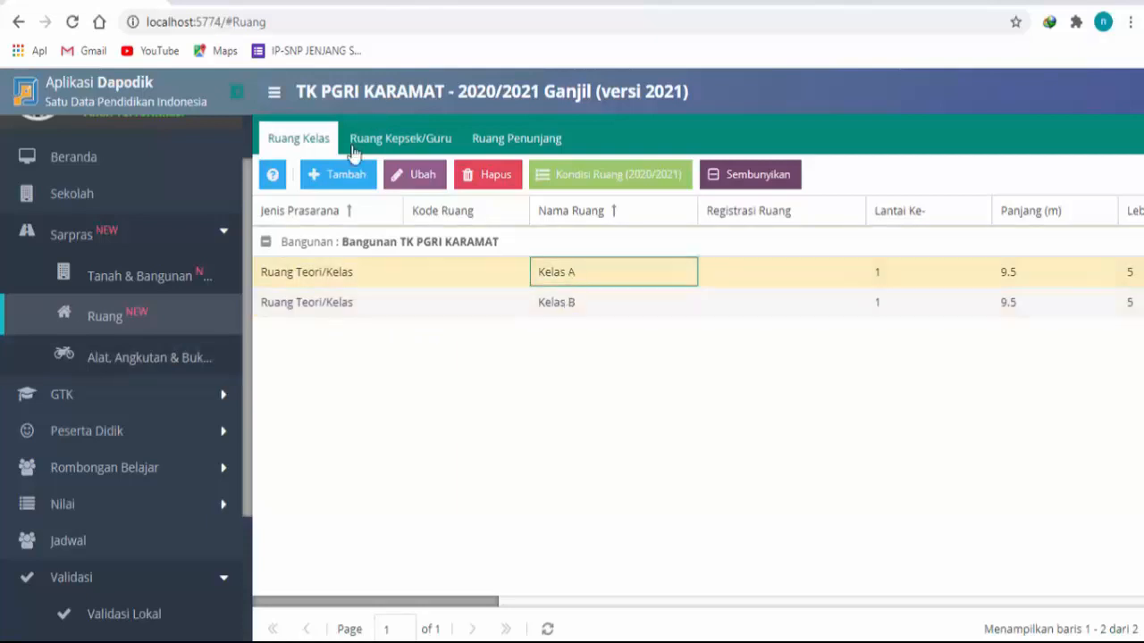
Step: Look through the Ruang Kepsek/Guru and Ruang Penunjang categories, and return to examine the remaining columns of the Ruang Kelas list
click(418, 143)
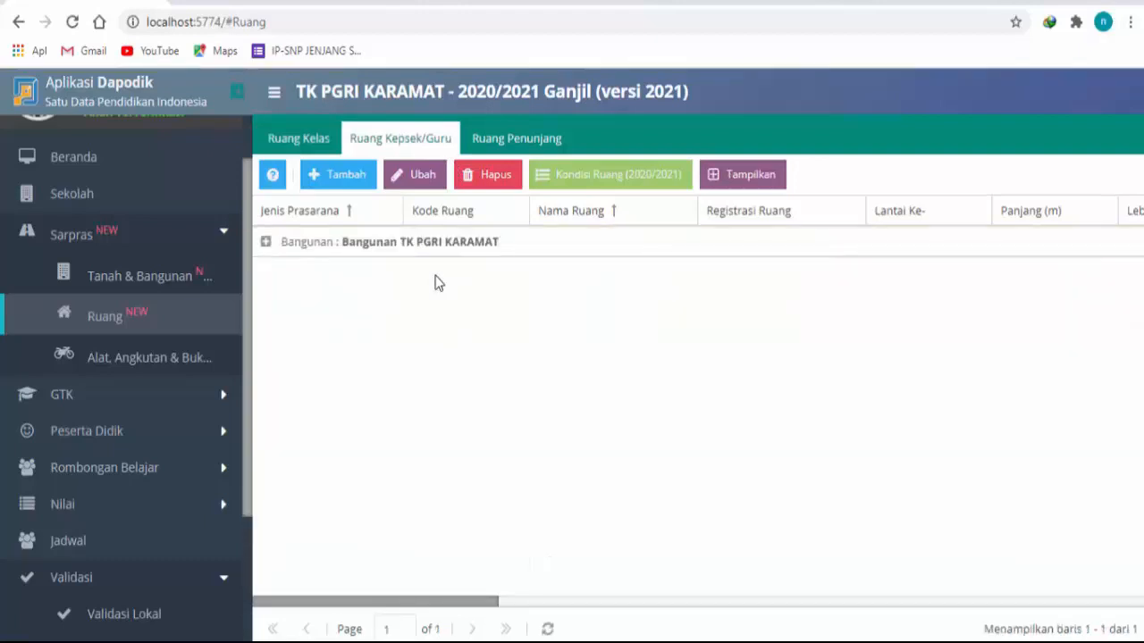
click(524, 142)
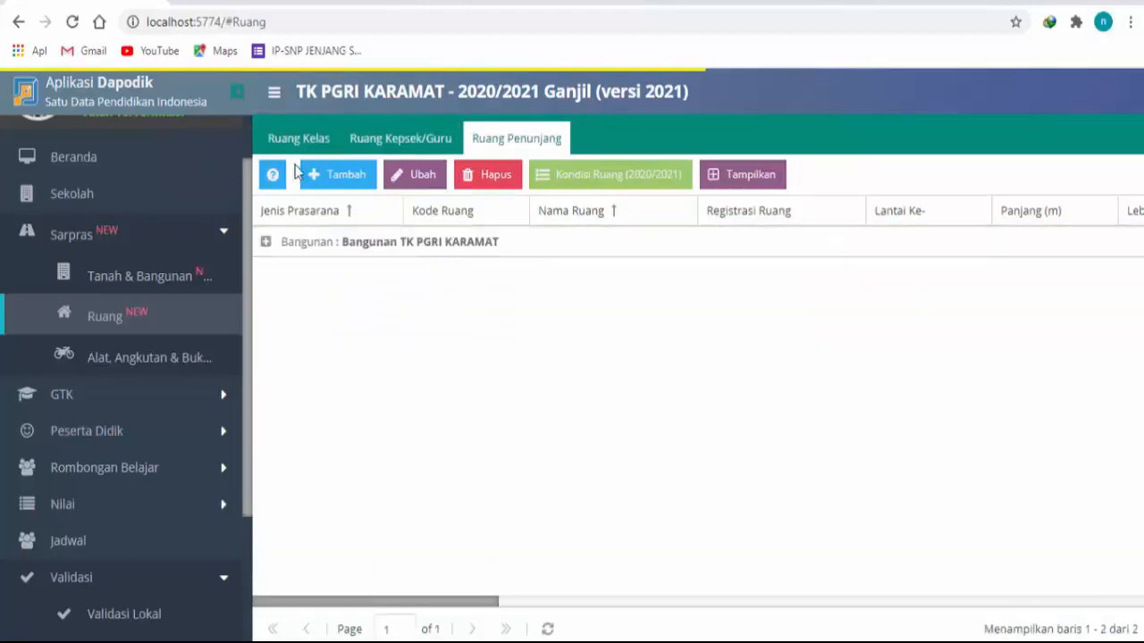
click(279, 141)
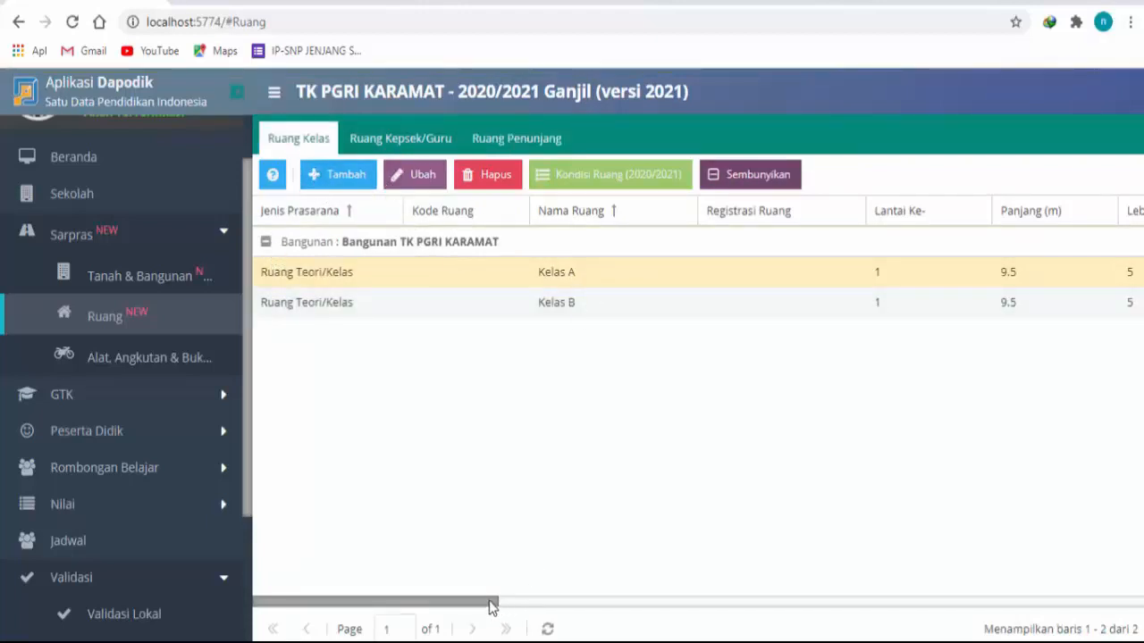
drag(491, 602, 458, 565)
Step: Expand Bangunan TK PGRI KARAMAT under Ruang Kepsek/Guru and examine the data columns of the Kantor room
click(389, 150)
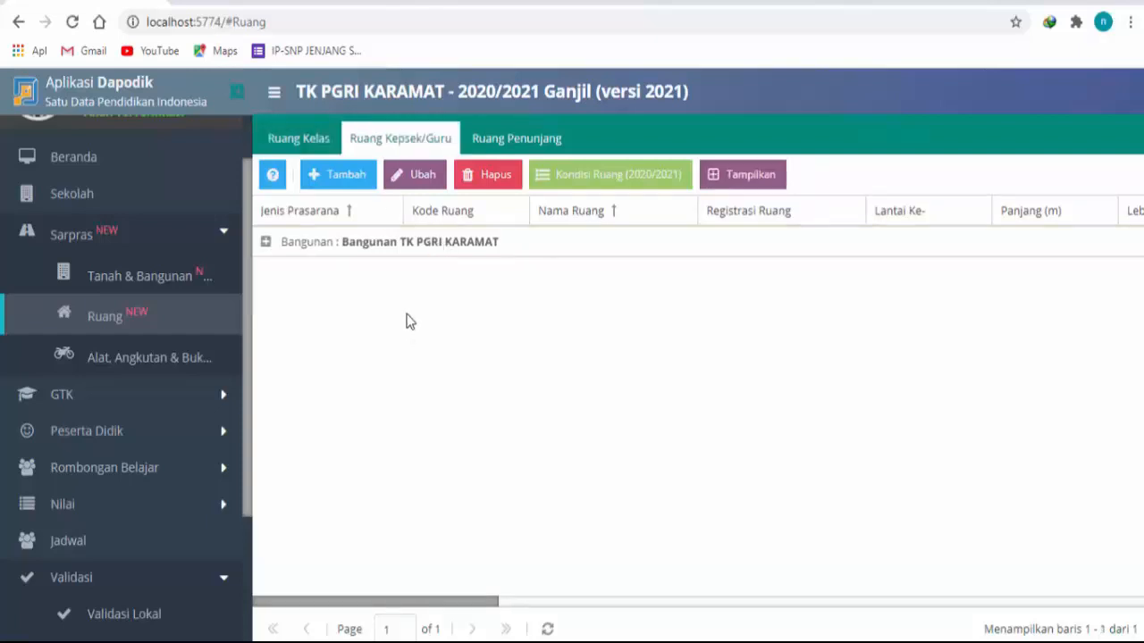
click(266, 242)
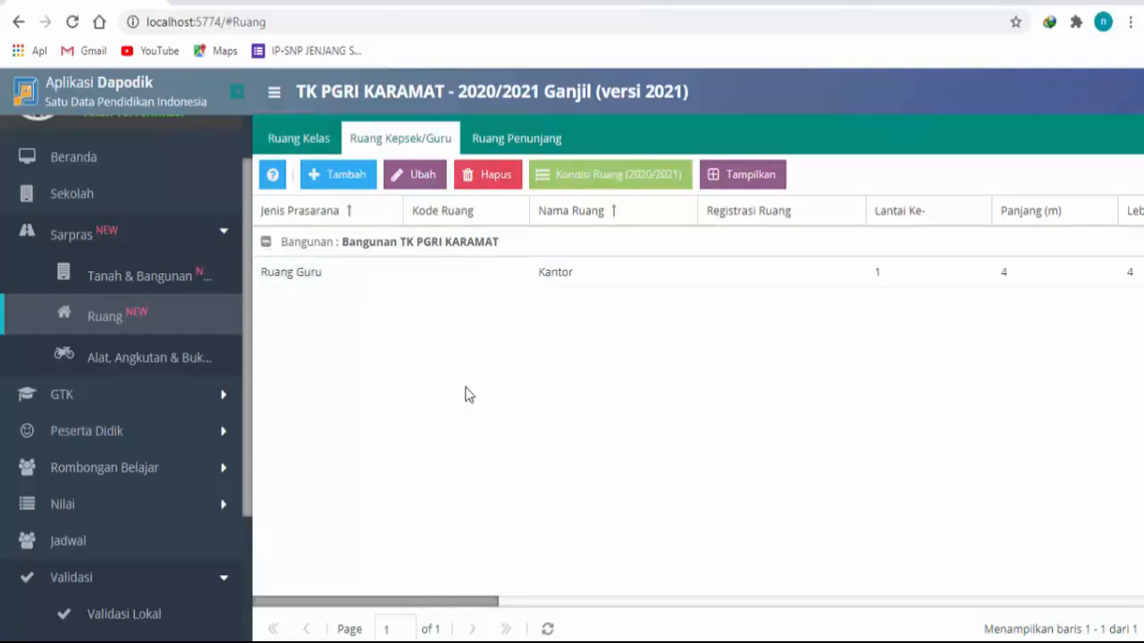
click(566, 280)
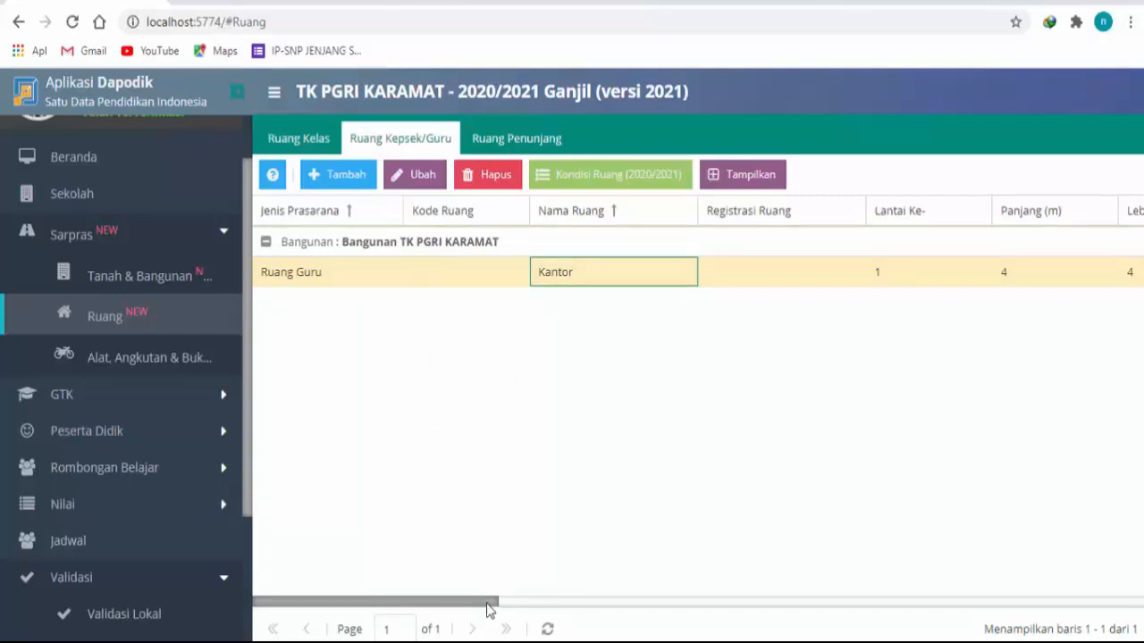
drag(496, 608, 386, 564)
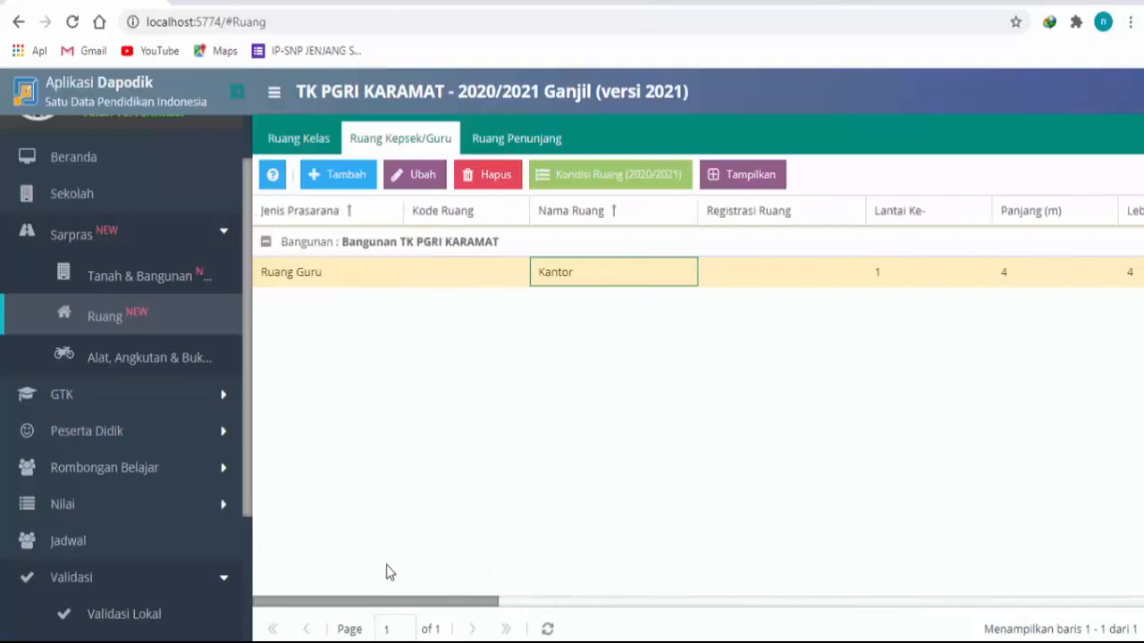
Step: Expand Bangunan TK PGRI KARAMAT under Ruang Penunjang and examine the data columns of the first WC Guru room
click(517, 143)
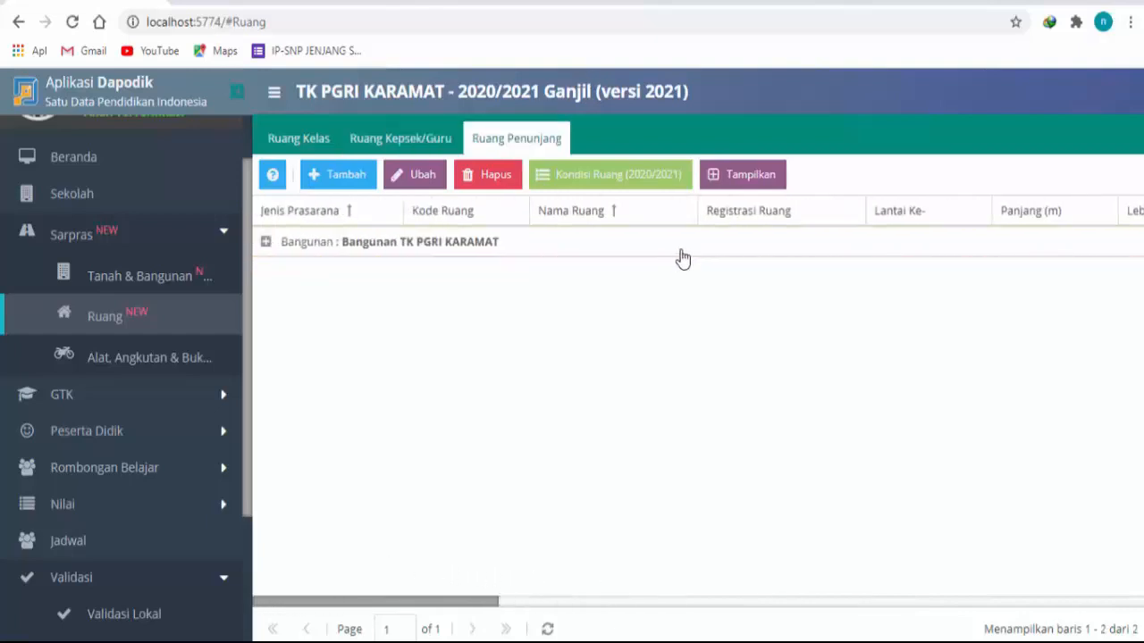
click(265, 243)
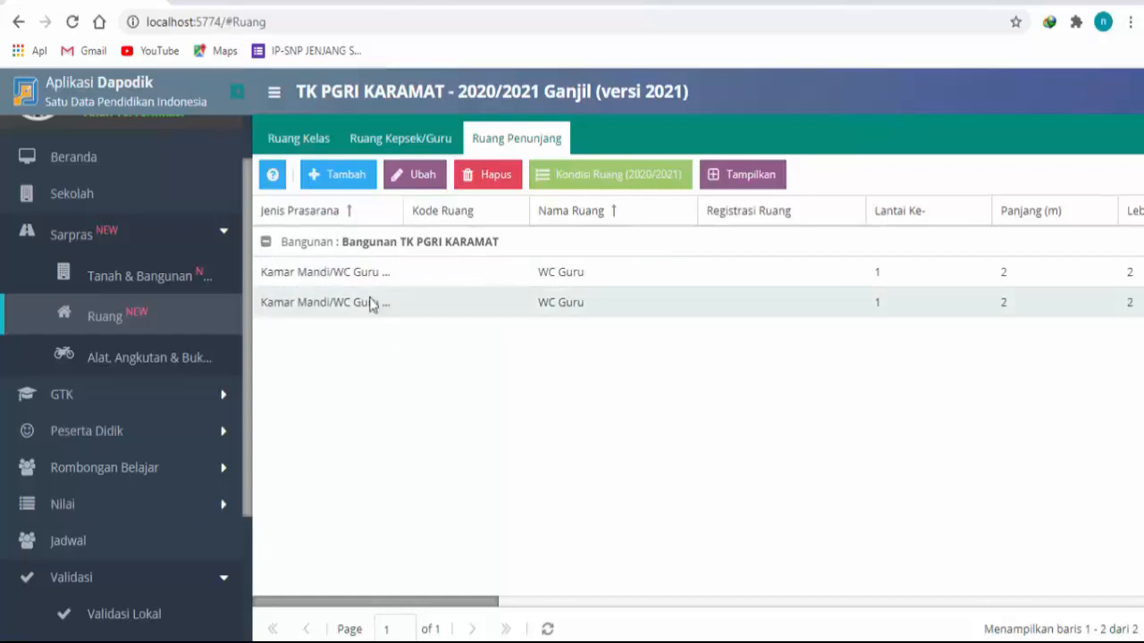
click(424, 284)
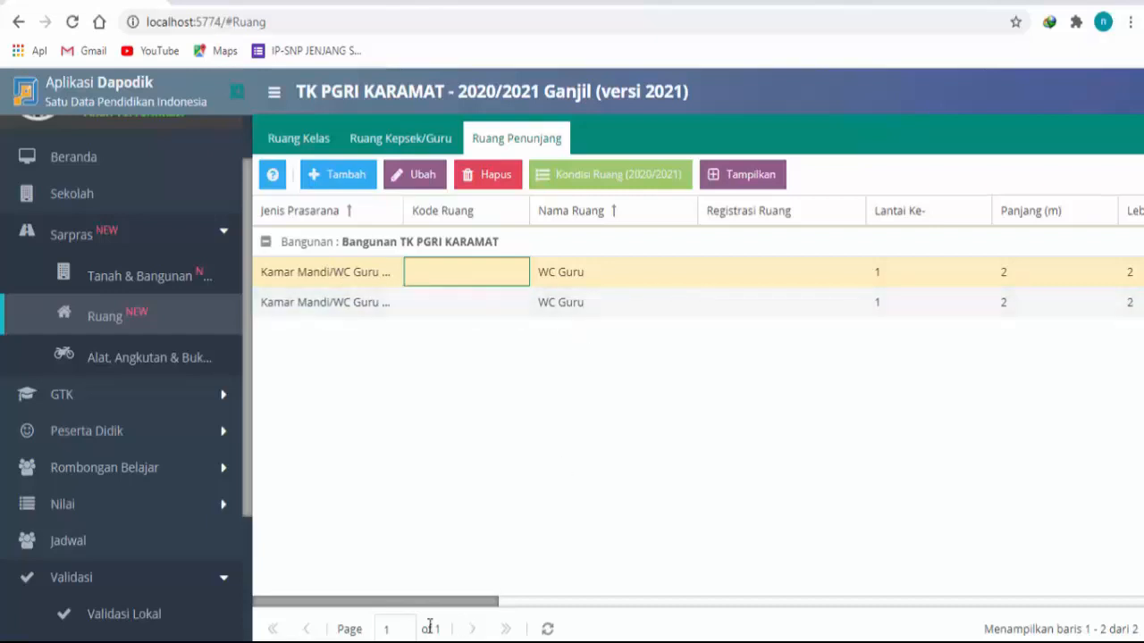
drag(464, 604, 436, 608)
Step: Bring up the Alat list and check the Periodik (2020/2021) action available for Kelas B's Meja Siswa
click(133, 353)
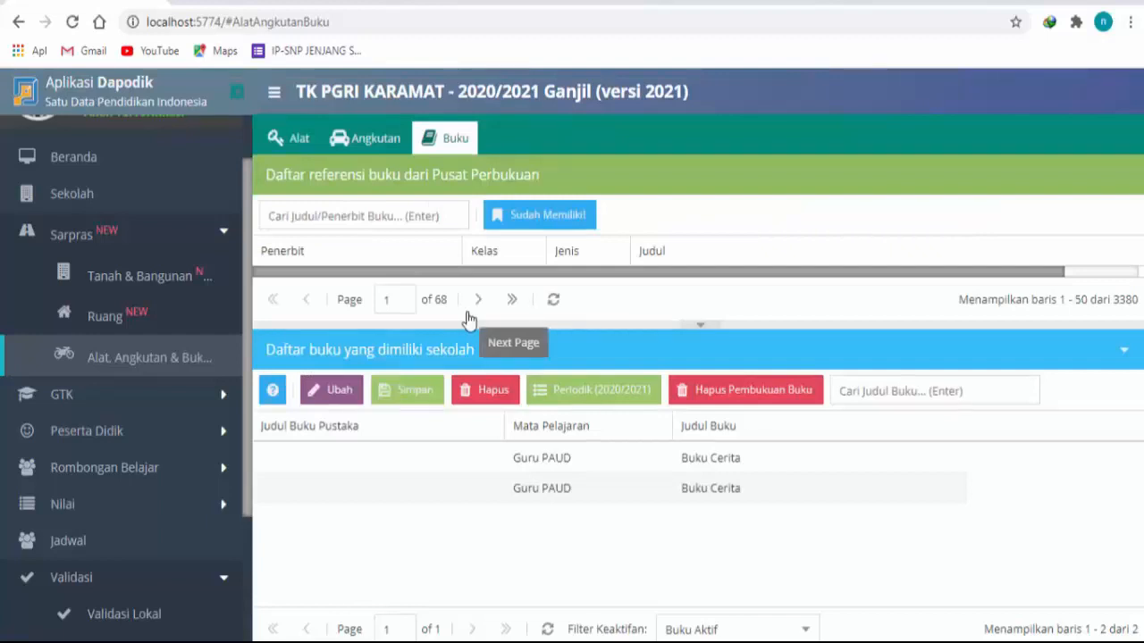
click(304, 138)
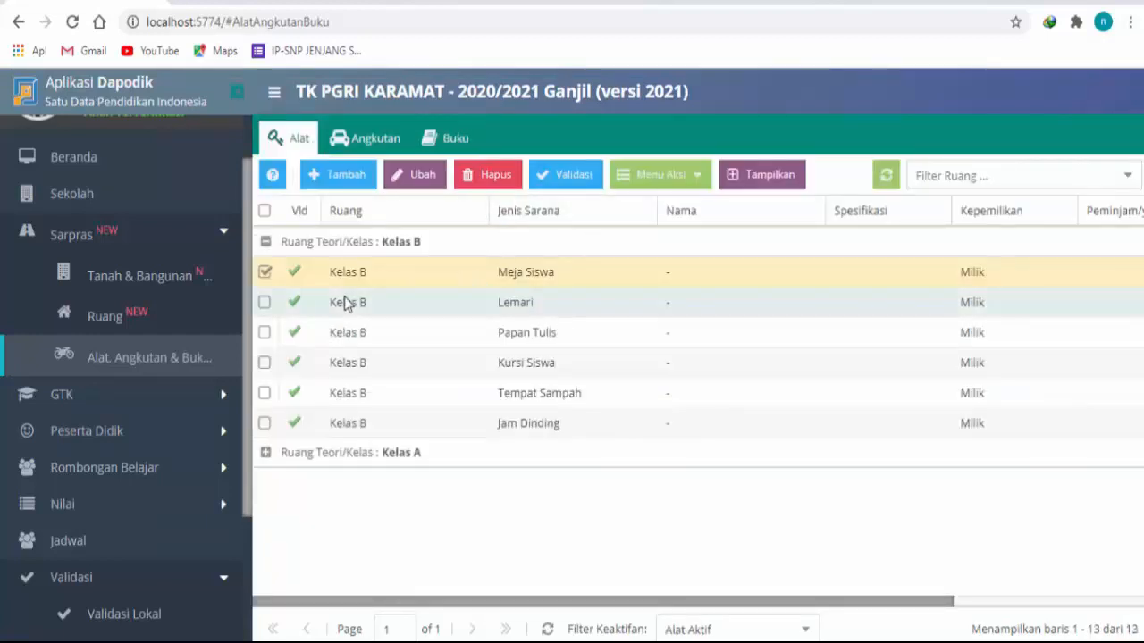
click(688, 176)
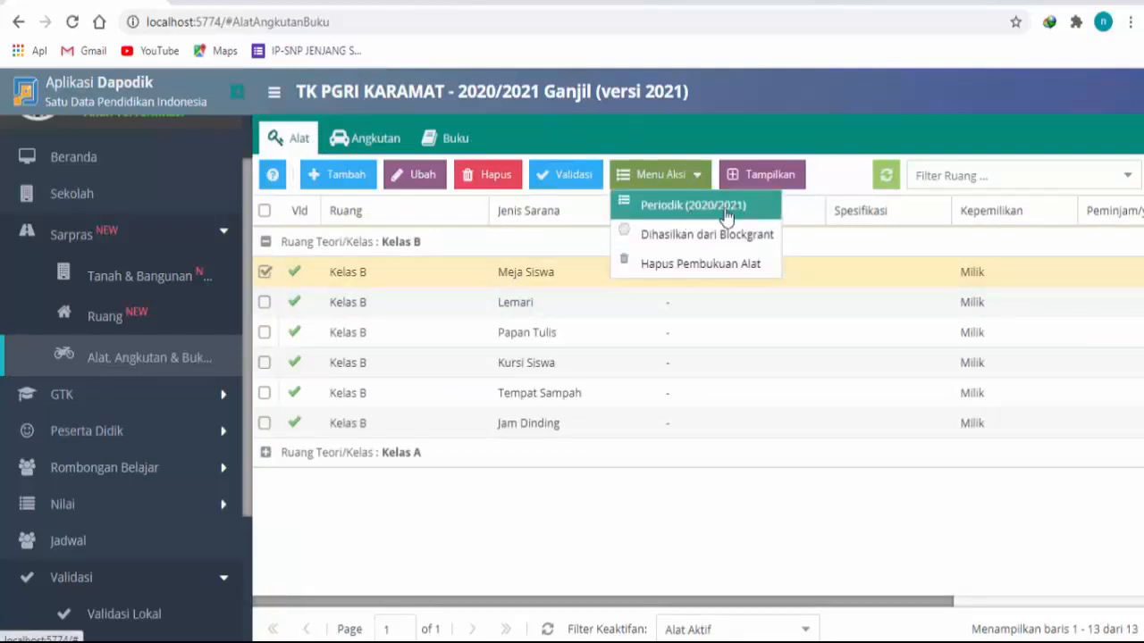
click(536, 283)
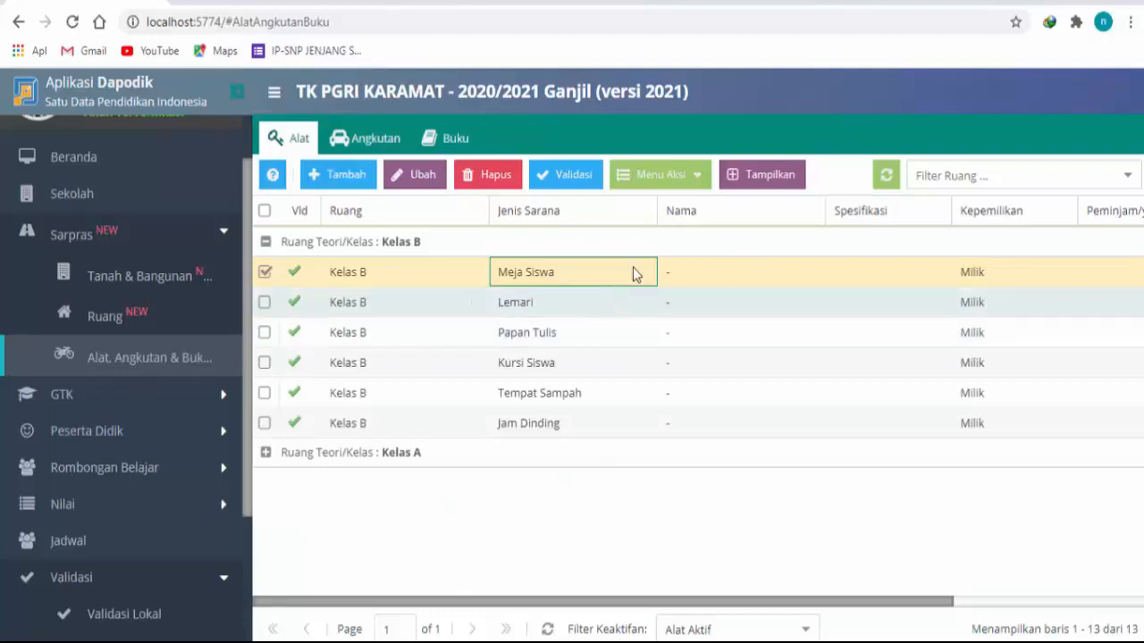
click(702, 176)
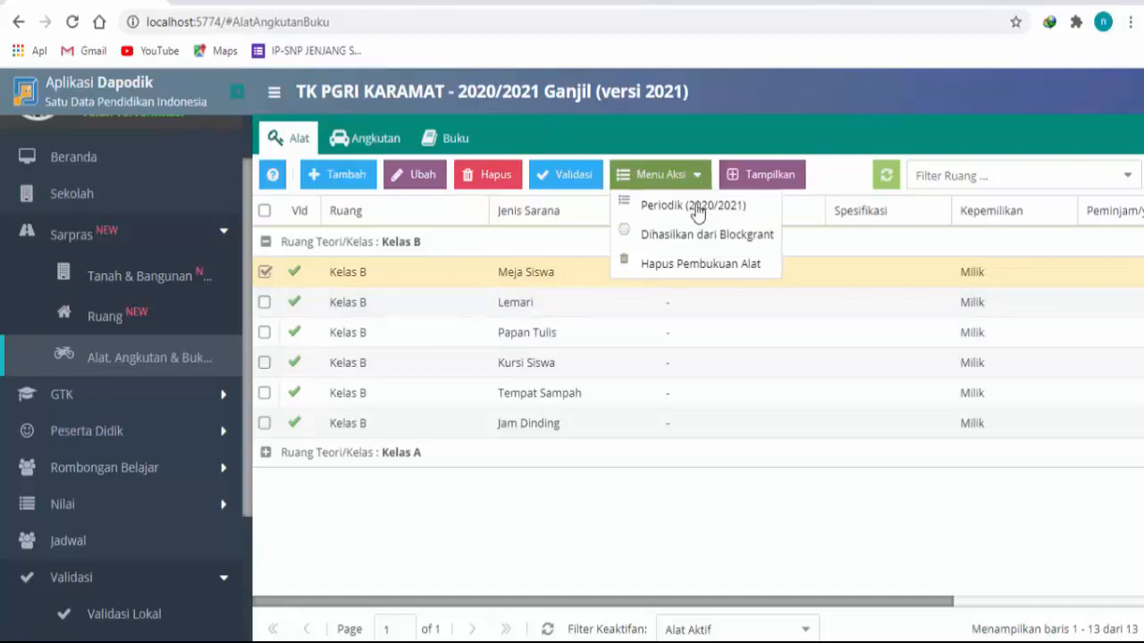
click(399, 284)
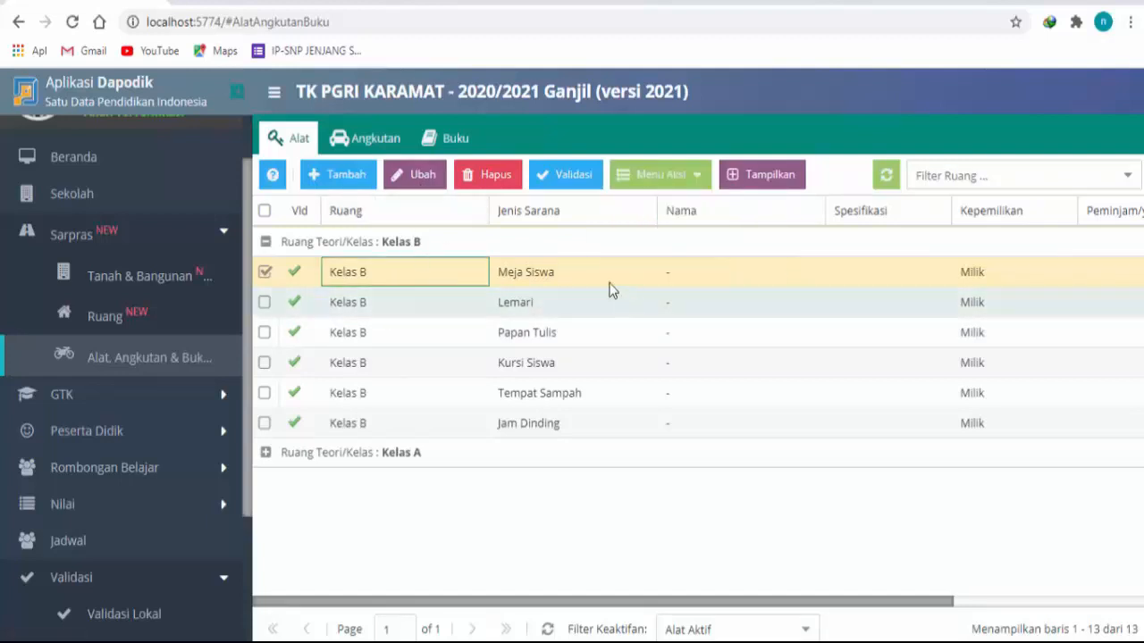
Step: Edit Kelas B's Meja Siswa record with the name Meja Siswa, specification Kayu and ownership Milik, and save it
click(425, 183)
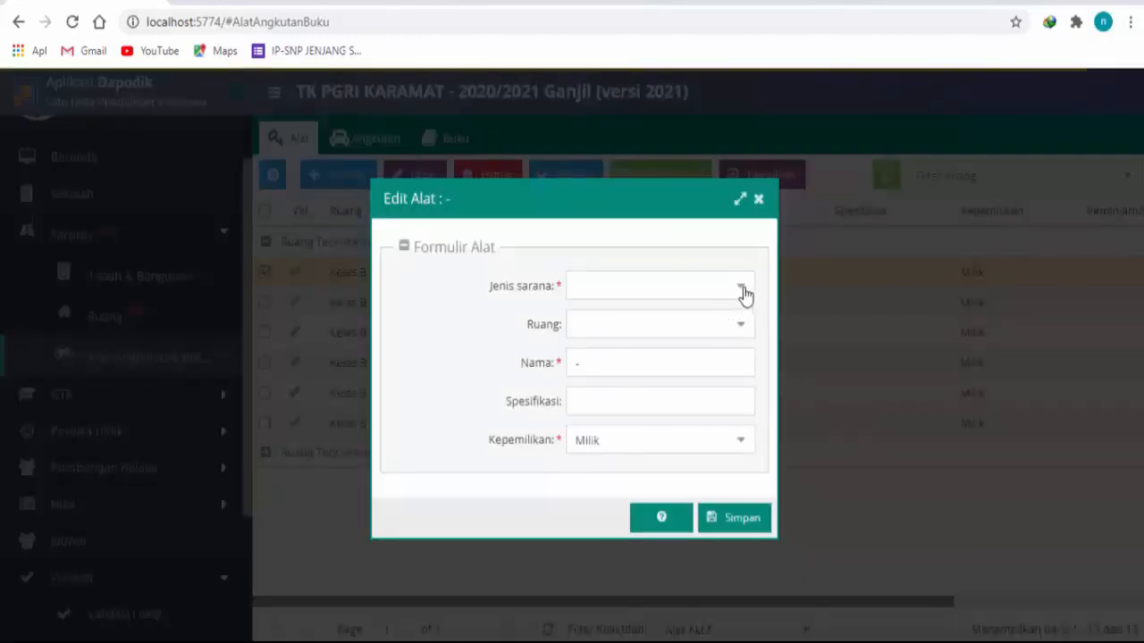
drag(926, 299, 781, 183)
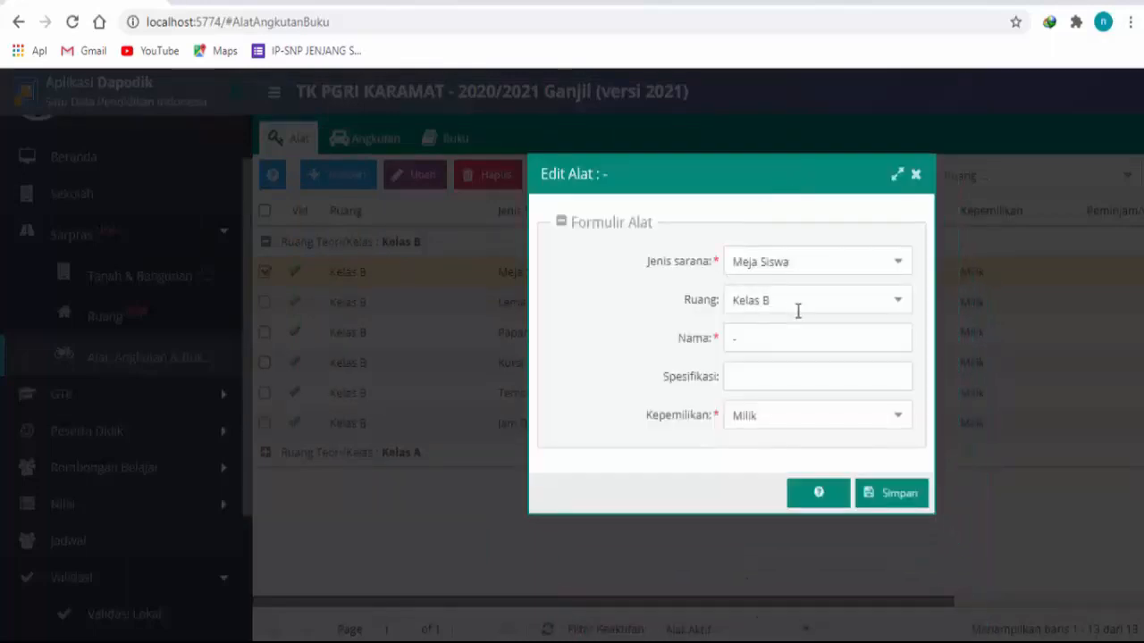
click(774, 340)
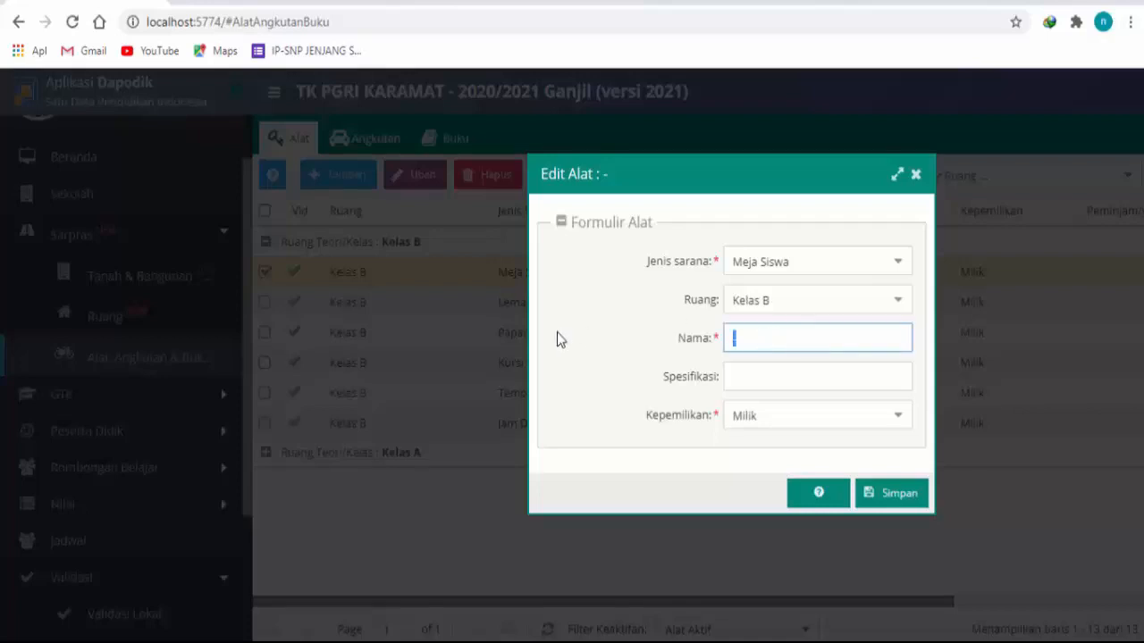
text(Meja Siswa)
click(740, 376)
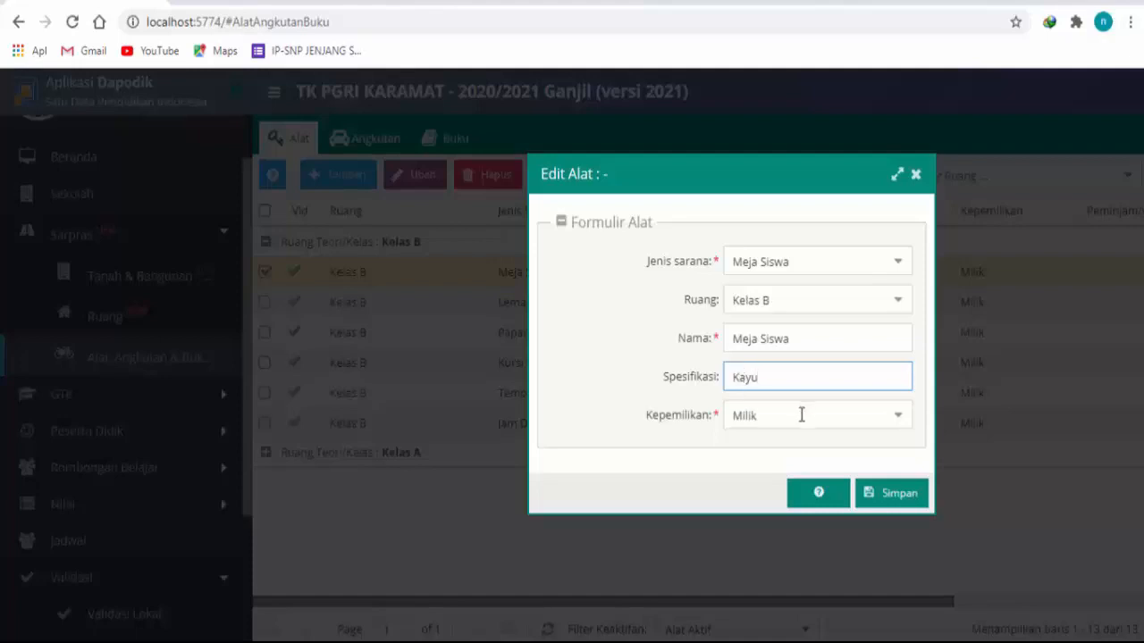
text(Kayu)
click(898, 420)
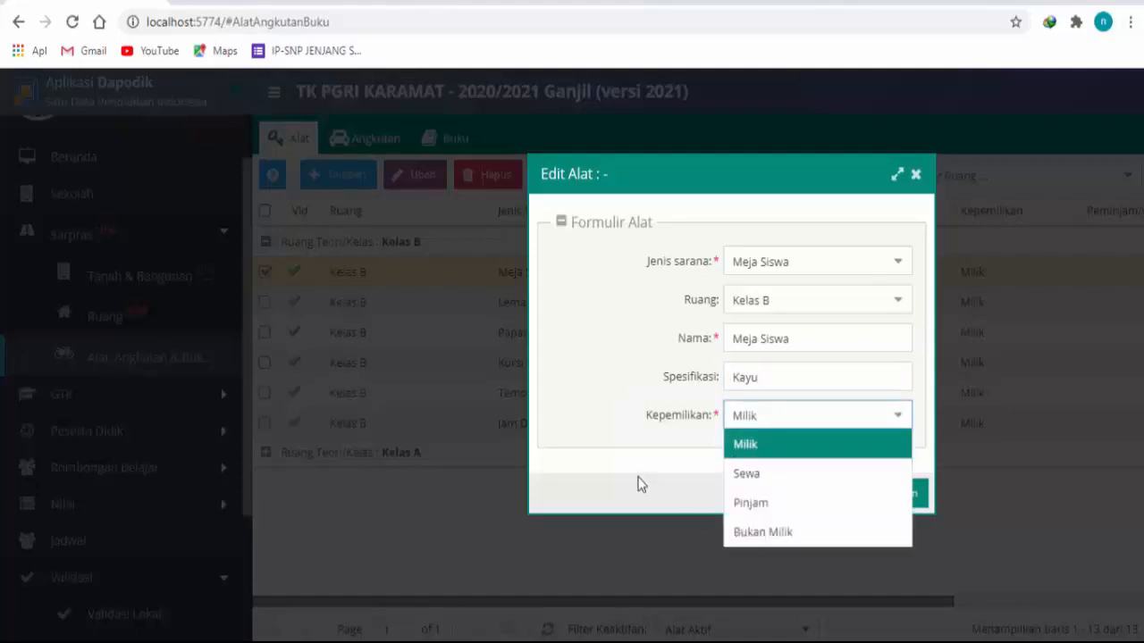
click(722, 438)
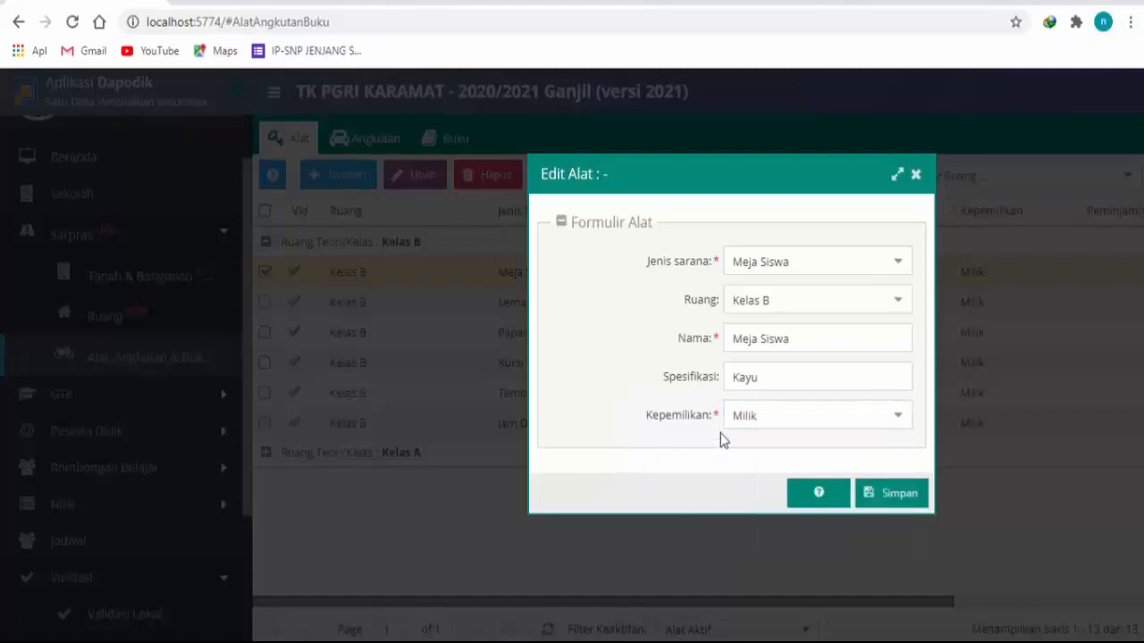
click(896, 494)
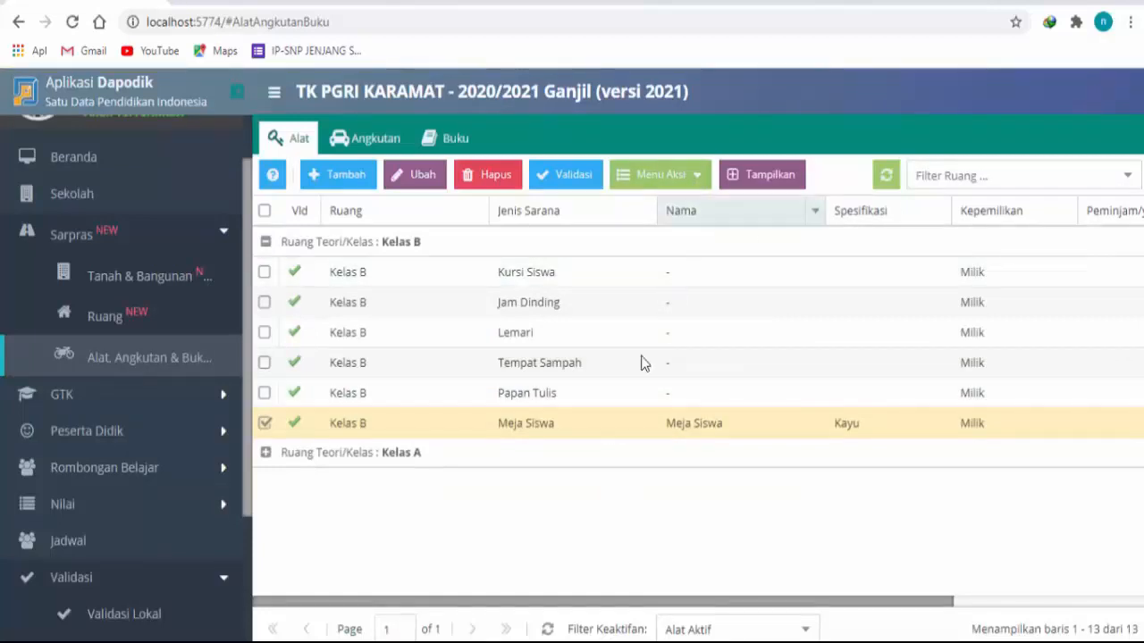
Step: Switch to the Validasi Data Sarpras workbook in Excel and select the first invalid entry's description, about the WC Guru room condition
click(357, 592)
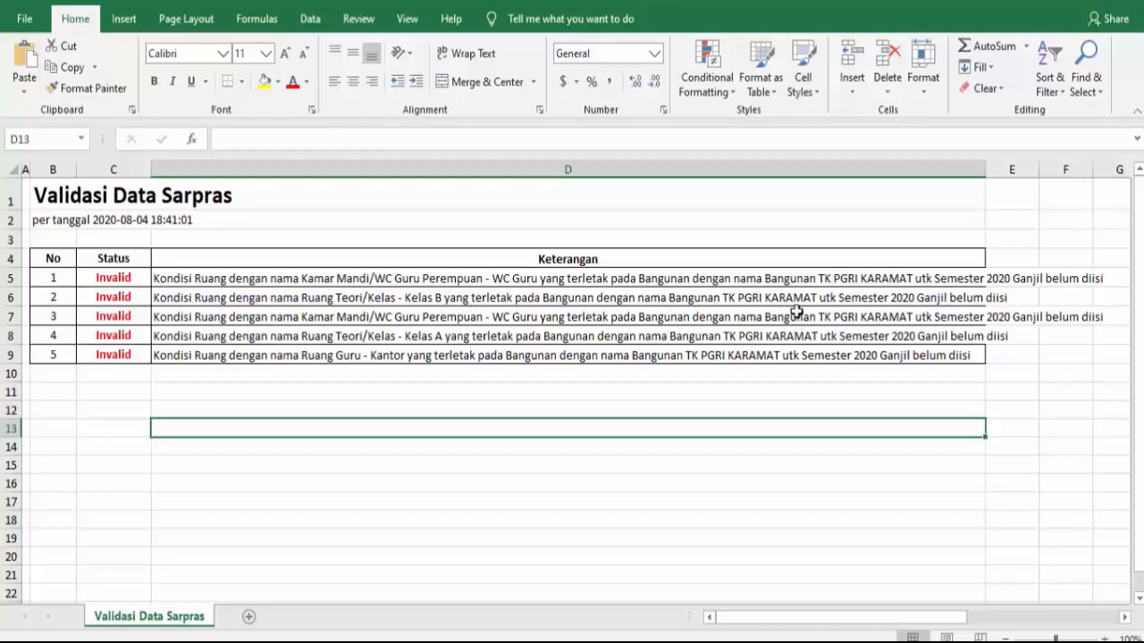
click(333, 273)
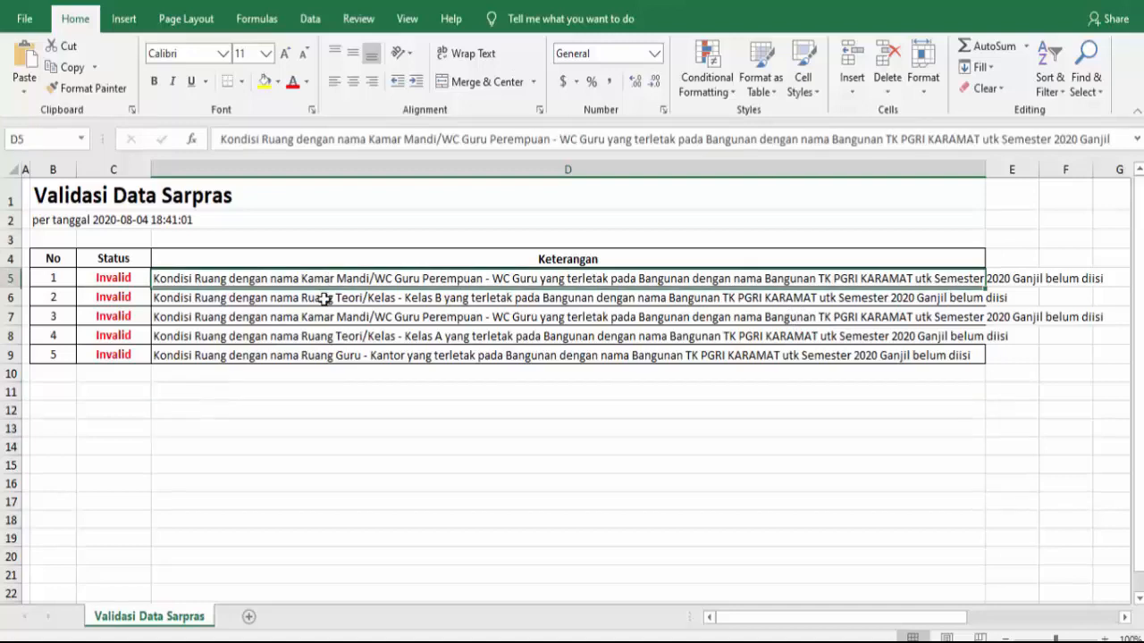
Step: Switch back to Dapodik in the browser and save Kelas B's Kursi Siswa record with the name Kursi Siswa and specification Kayu
click(332, 641)
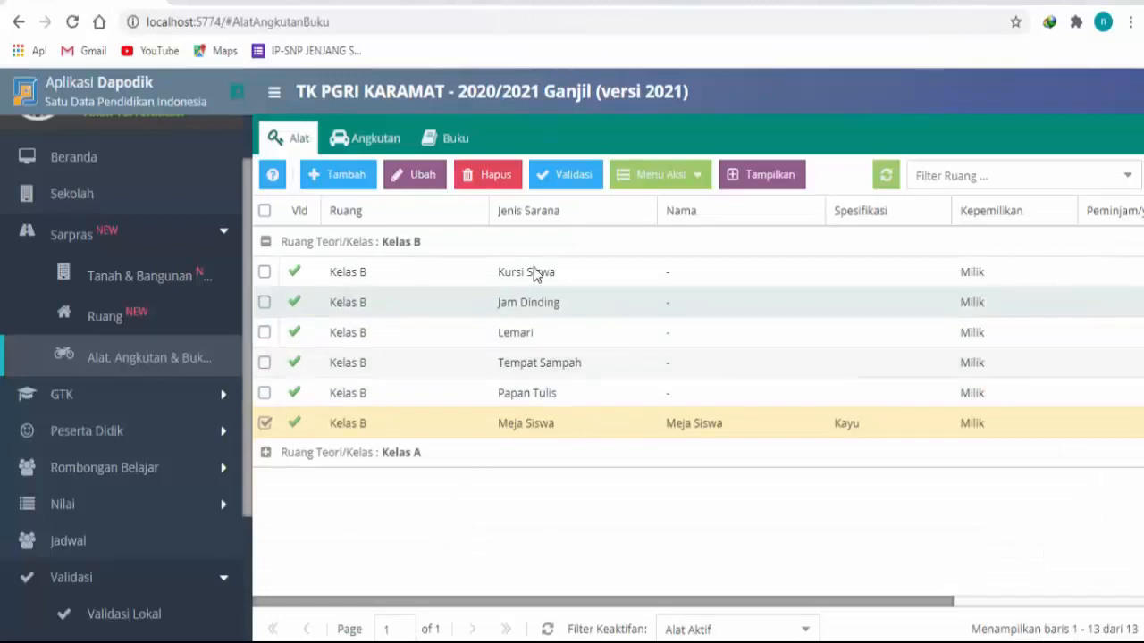
click(576, 283)
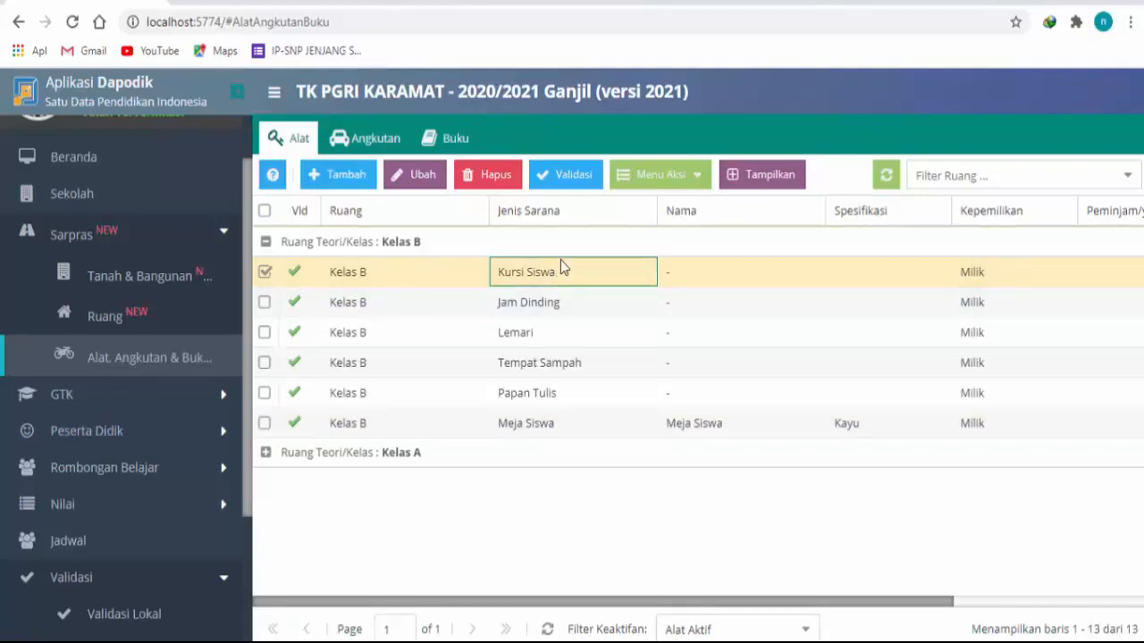
click(426, 174)
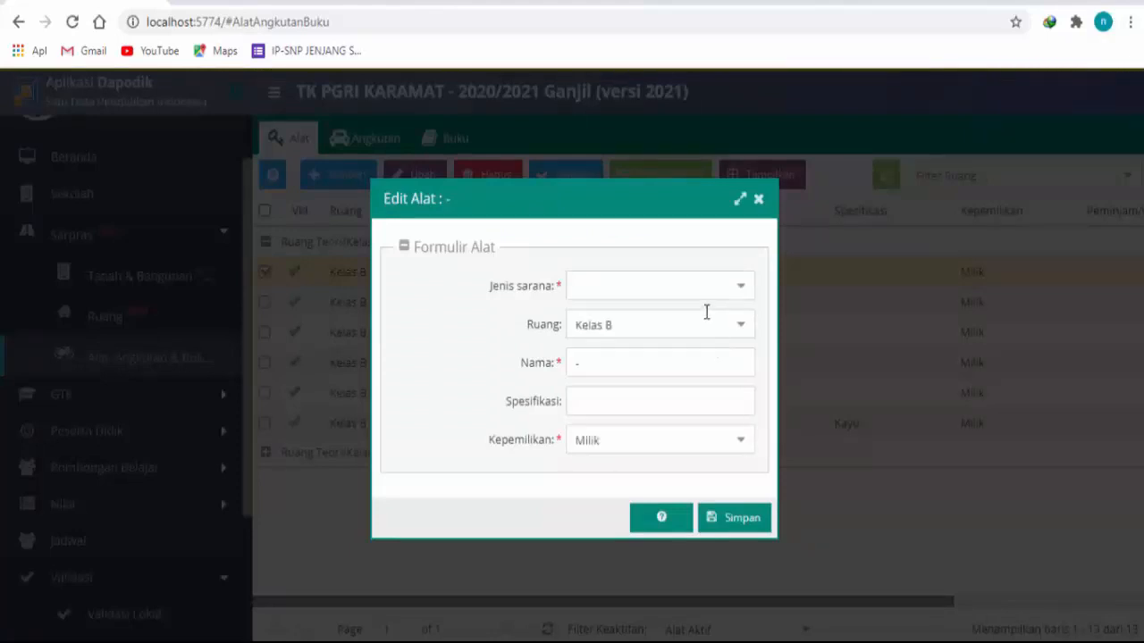
click(675, 364)
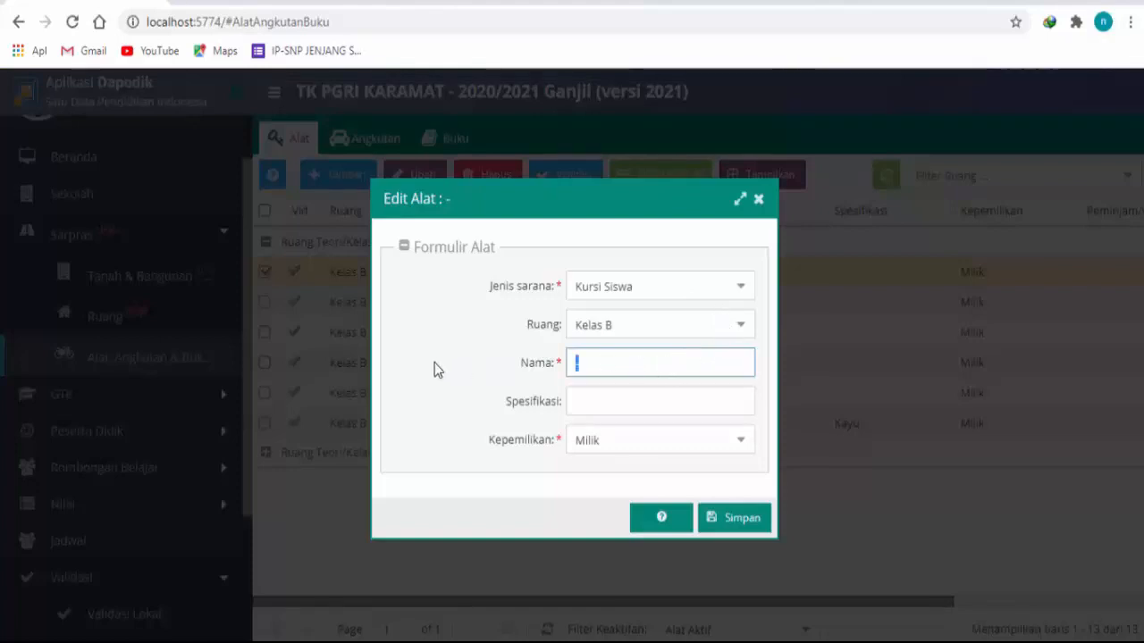
text(Kursi Siswa)
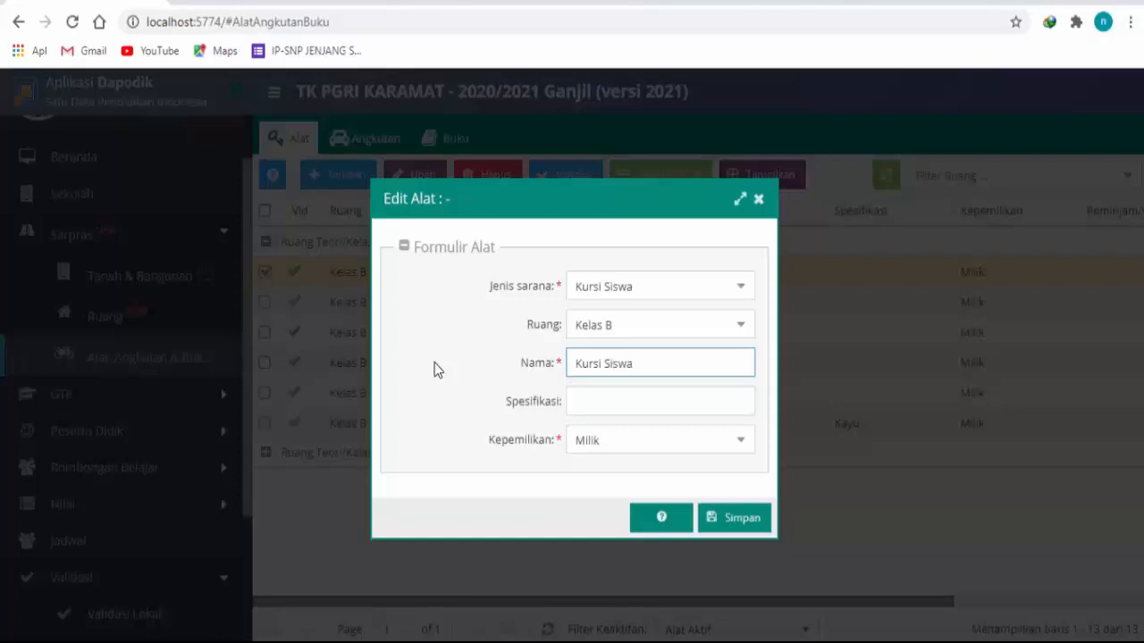
click(649, 405)
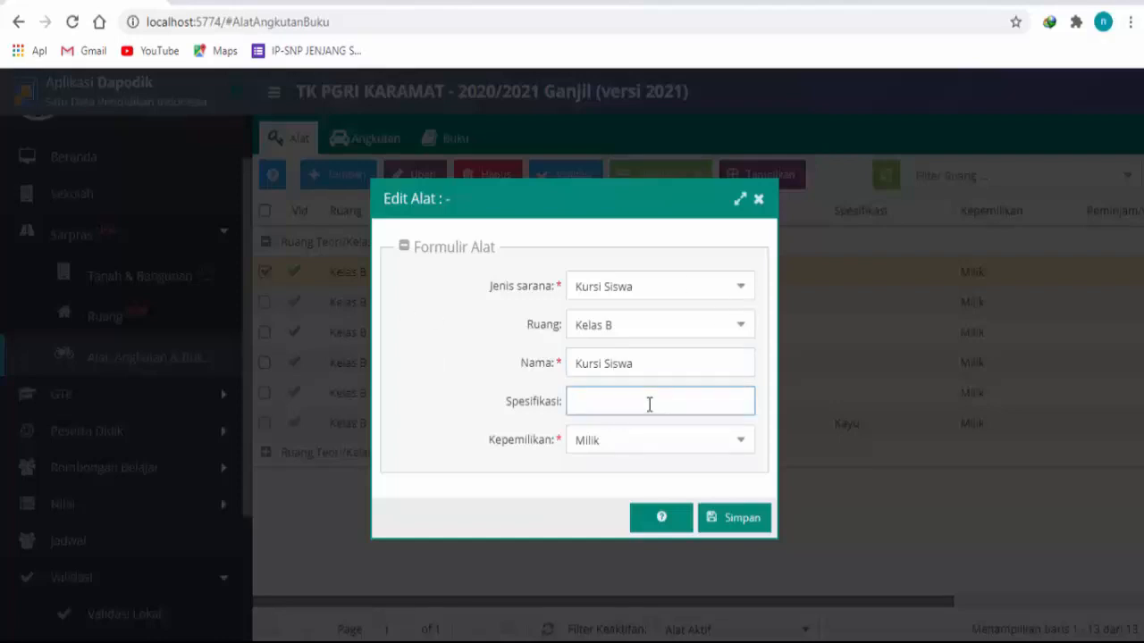
text(Kayu)
click(758, 527)
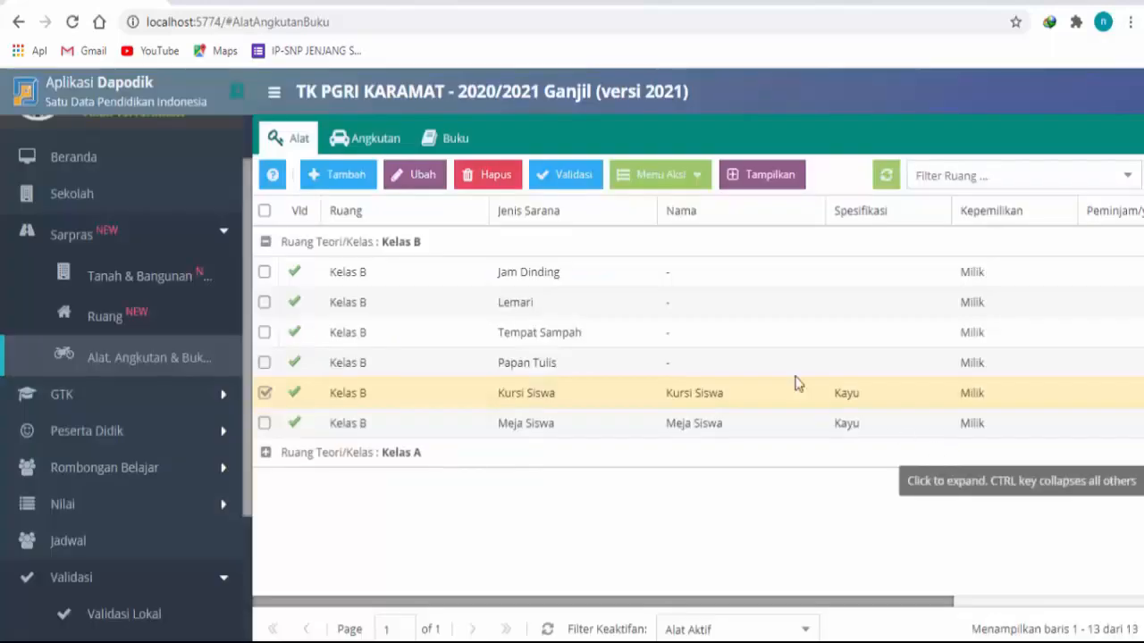
Step: Edit Kelas B's Papan Tulis record with the name Papan Tulis and specification Kayu dan Triplek, and save it
click(748, 364)
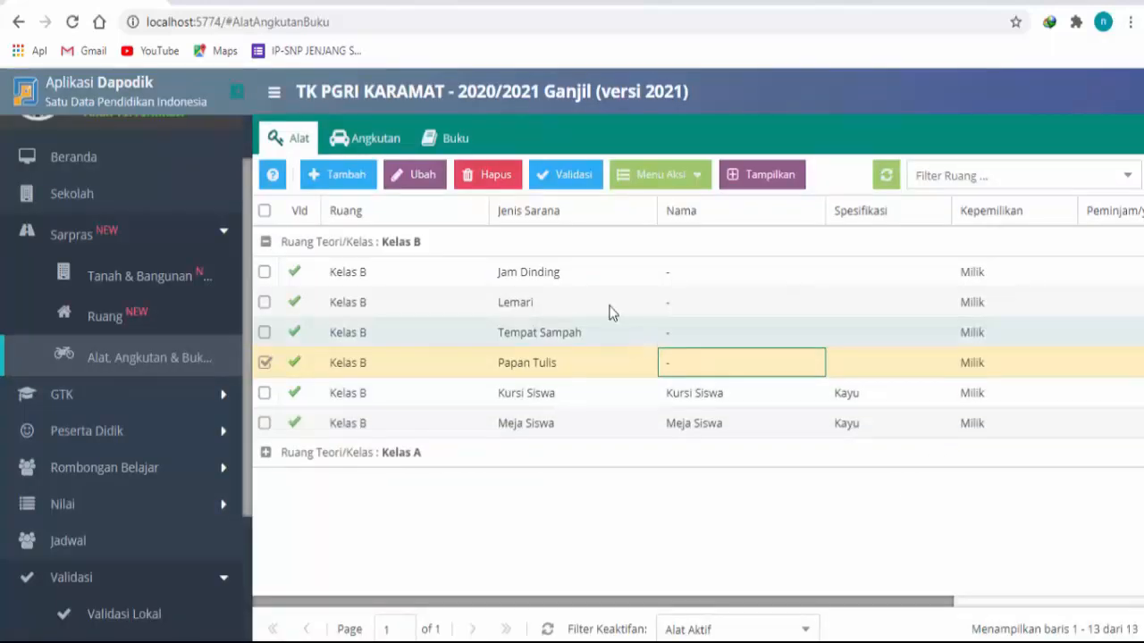
click(424, 178)
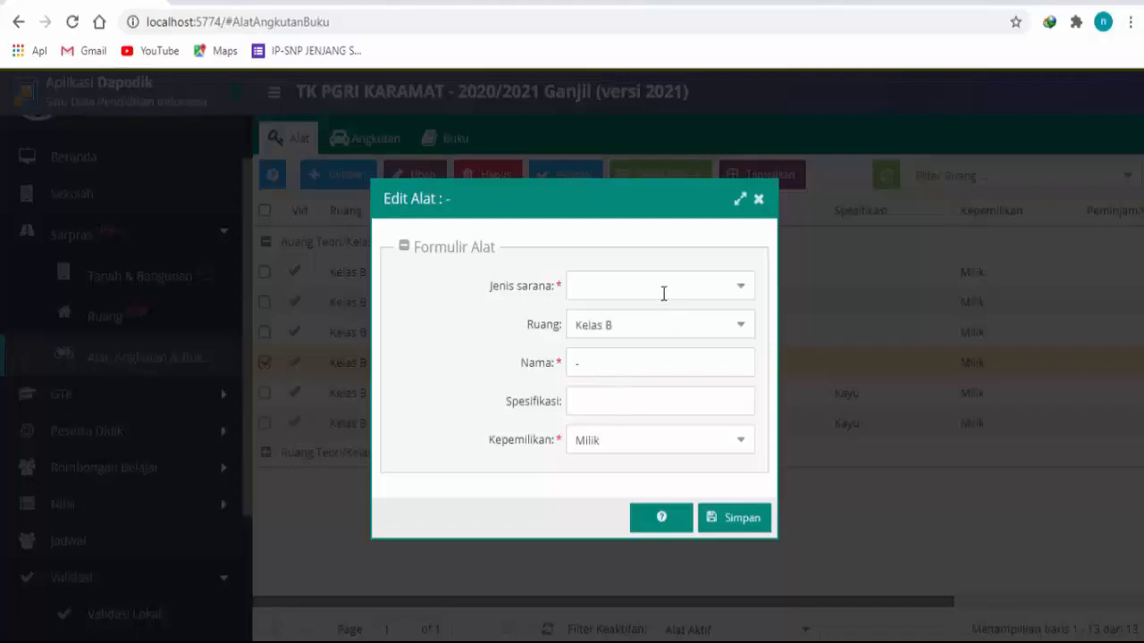
click(626, 364)
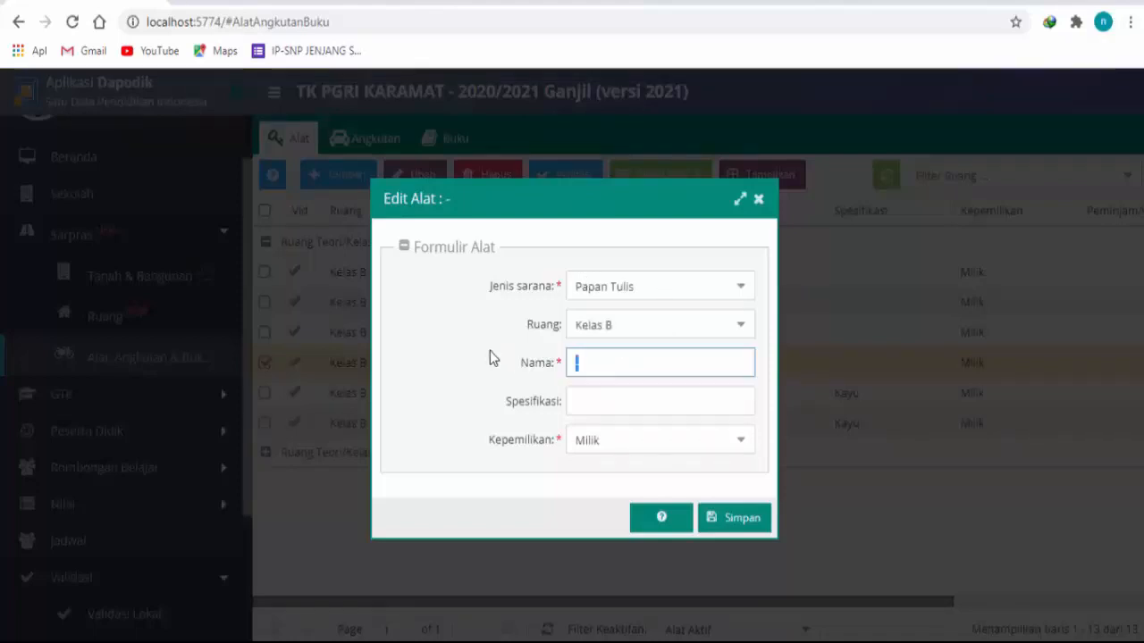
text(Papan Tulis)
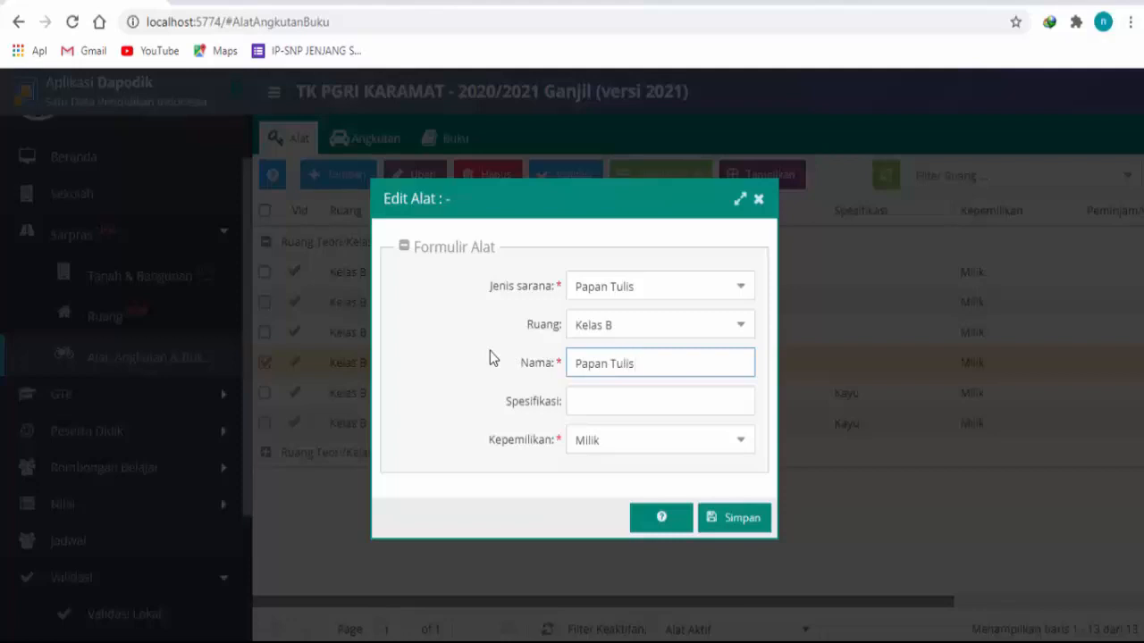
click(634, 409)
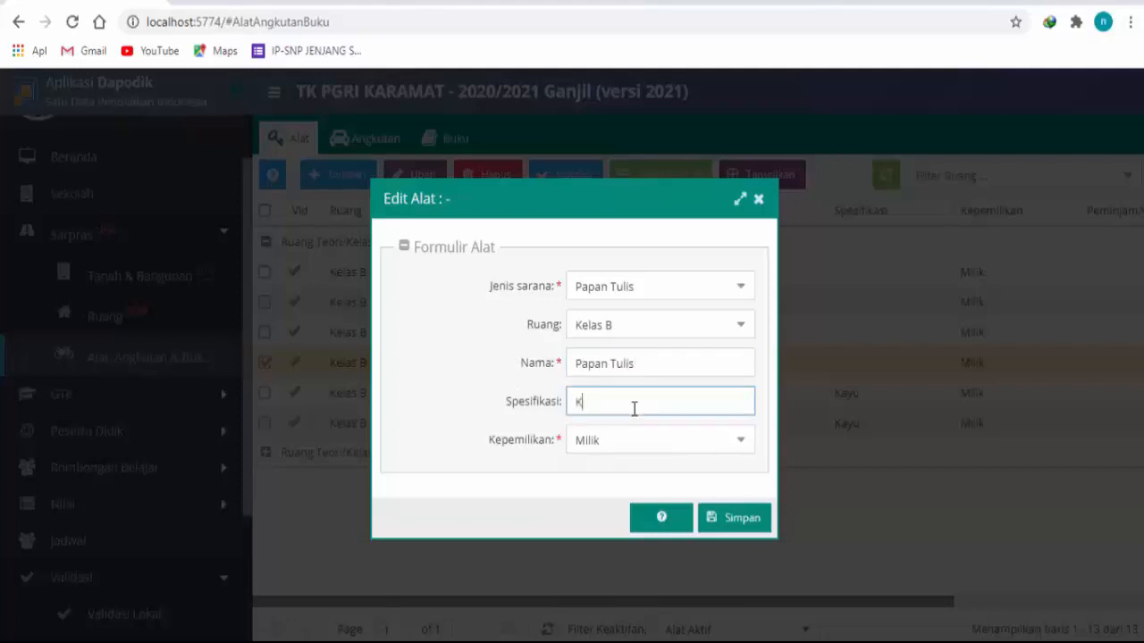
text(Kayu dan Triplek)
click(734, 524)
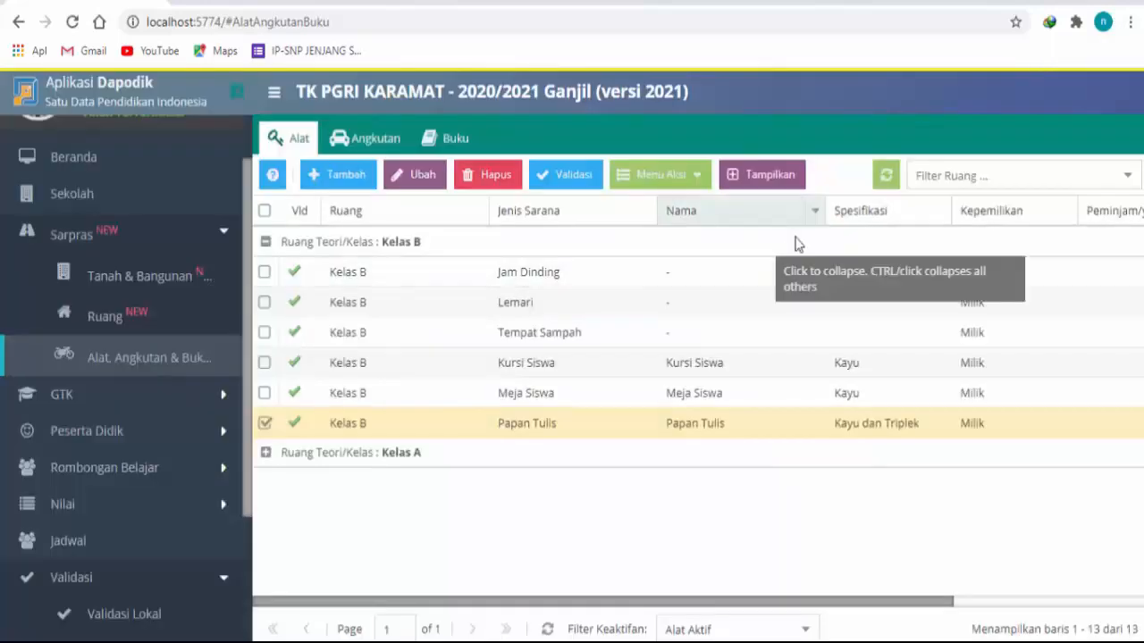
Step: Edit Kelas B's Tempat Sampah record with the name Tempat Sampah and specification Plastik, and save it
click(608, 344)
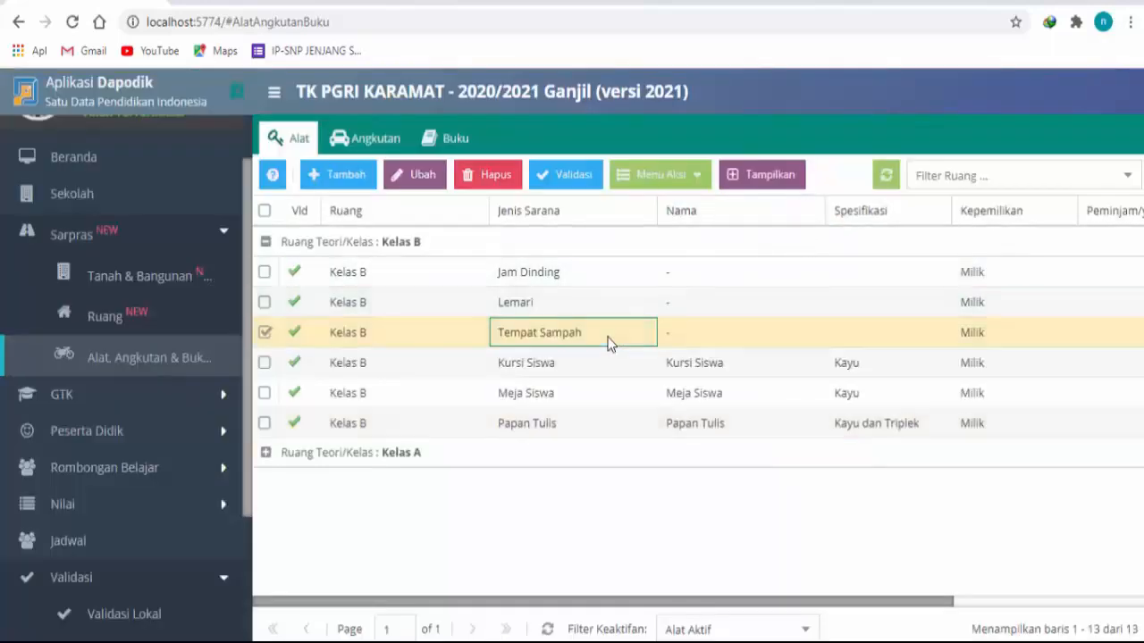
click(414, 177)
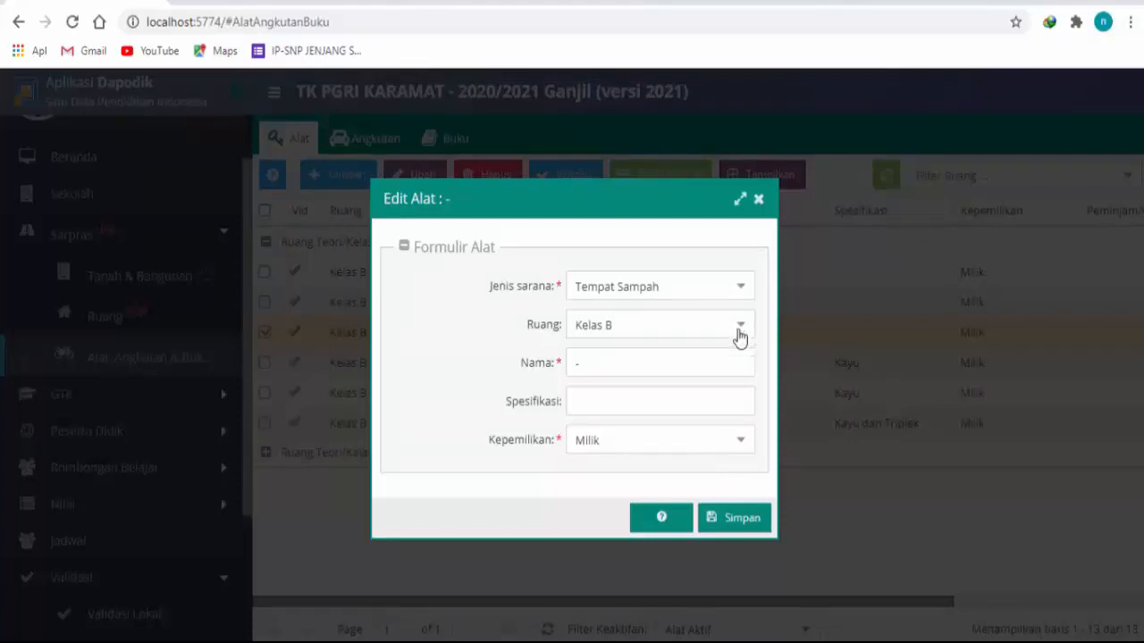
click(724, 362)
drag(676, 354, 459, 364)
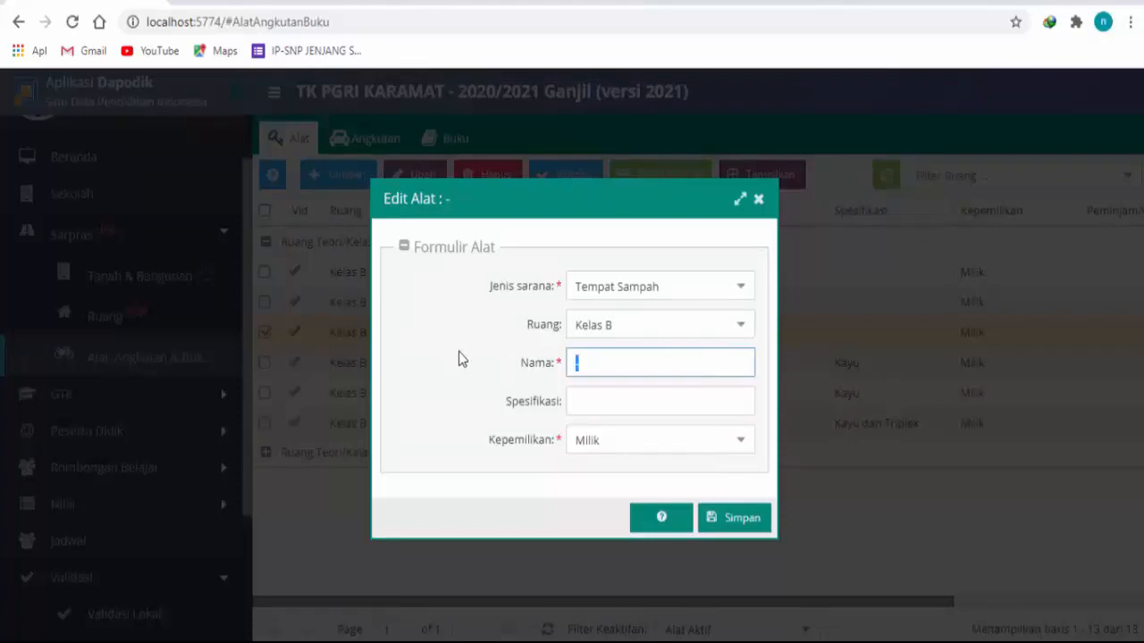
text(Tempat Sampah)
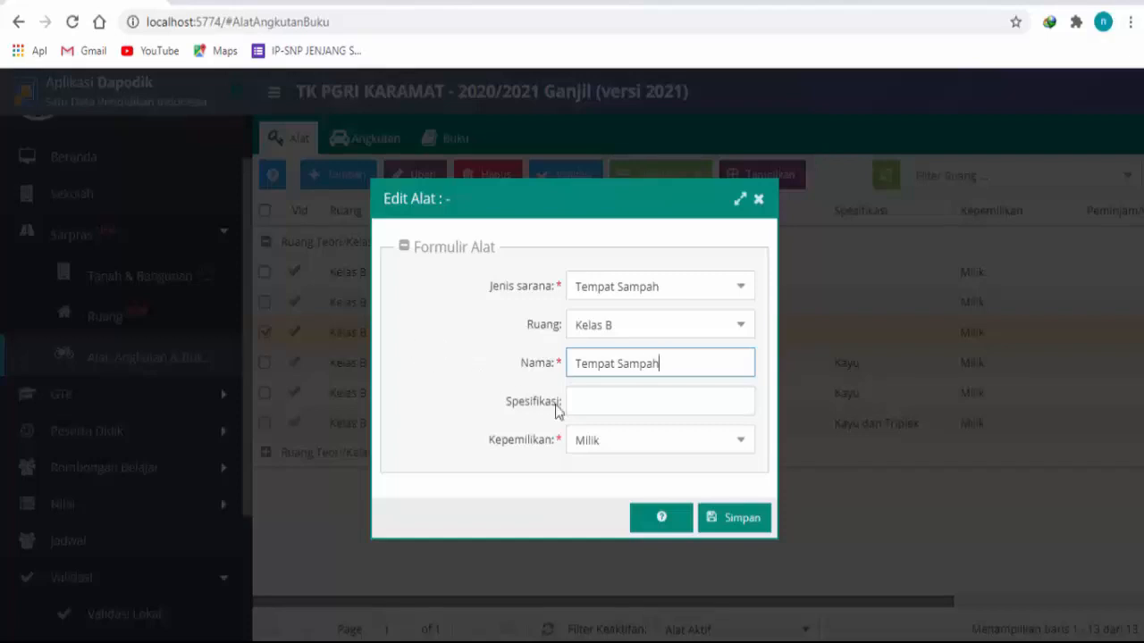
click(591, 407)
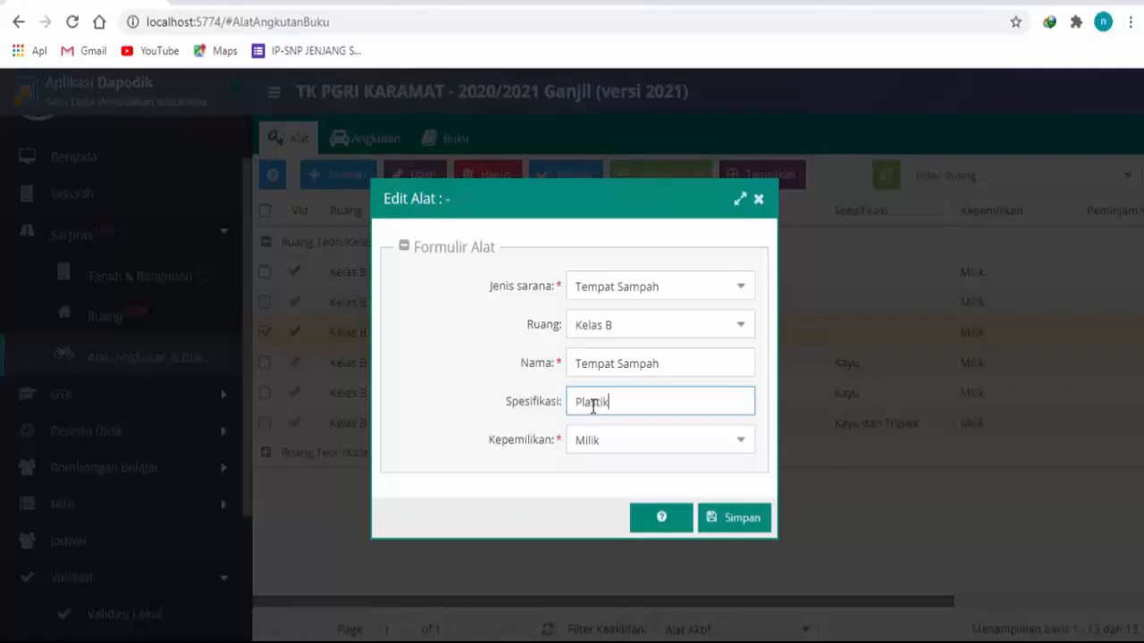
click(706, 516)
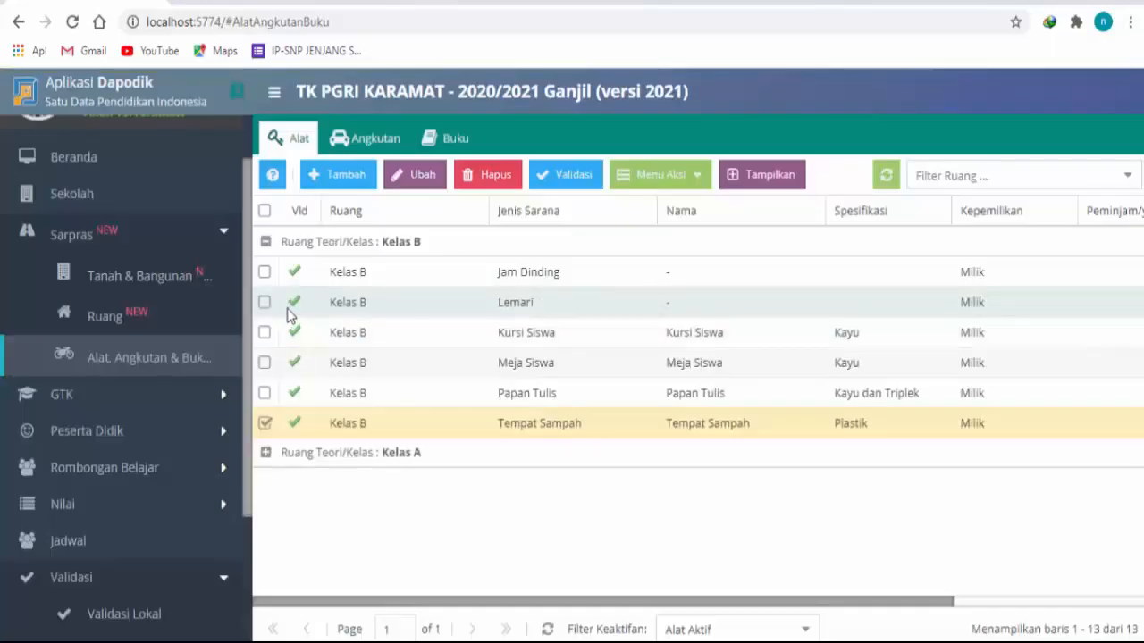
click(411, 311)
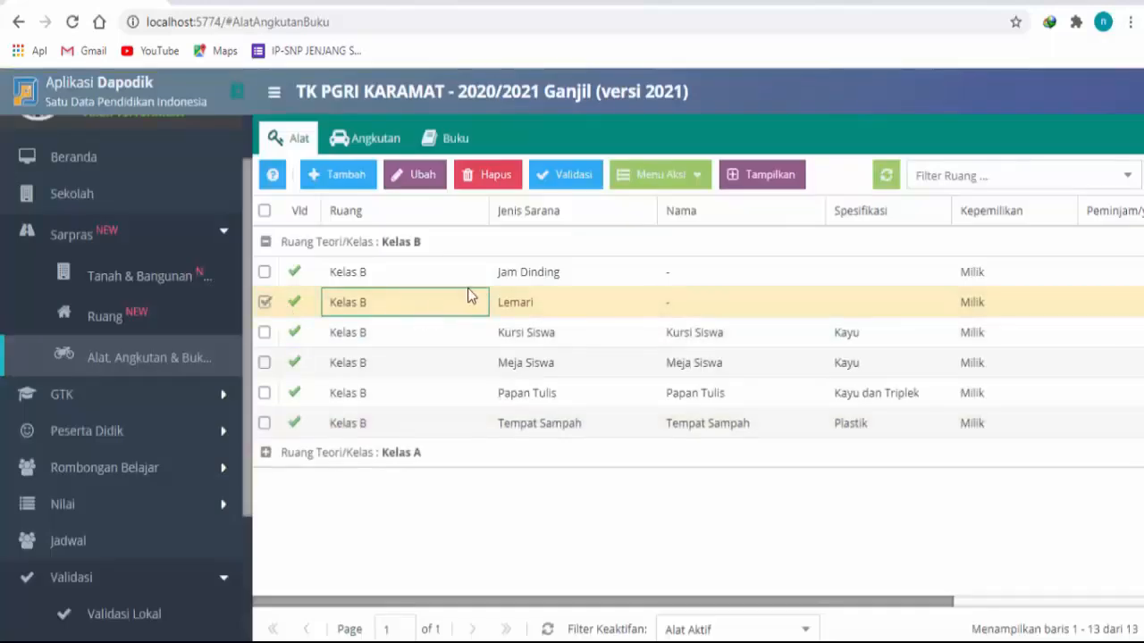
click(418, 174)
click(742, 287)
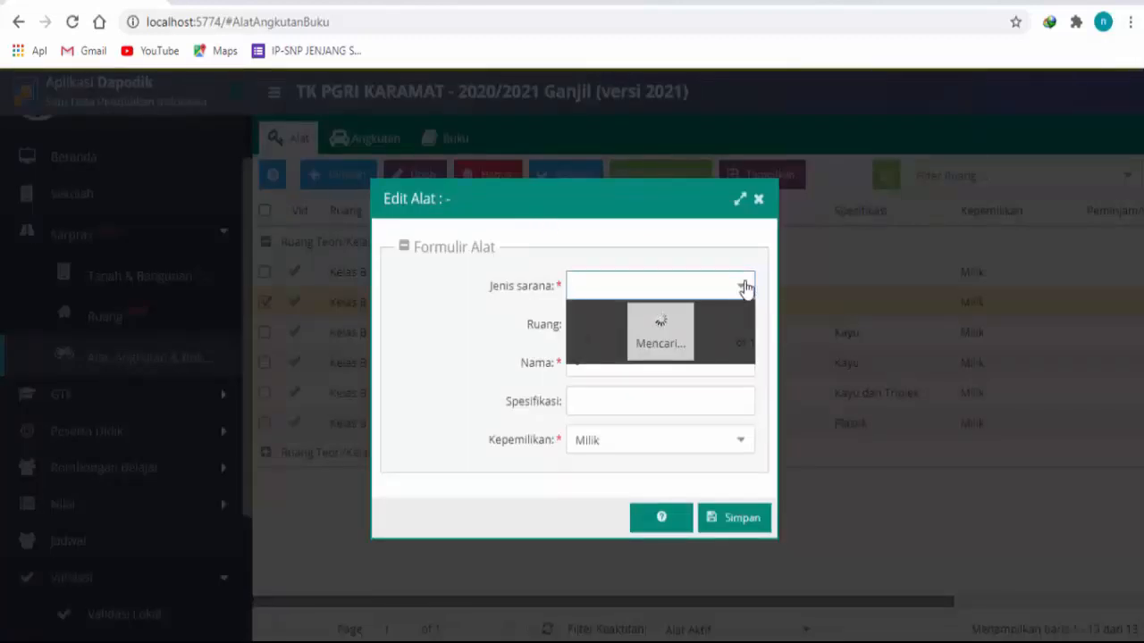
click(401, 352)
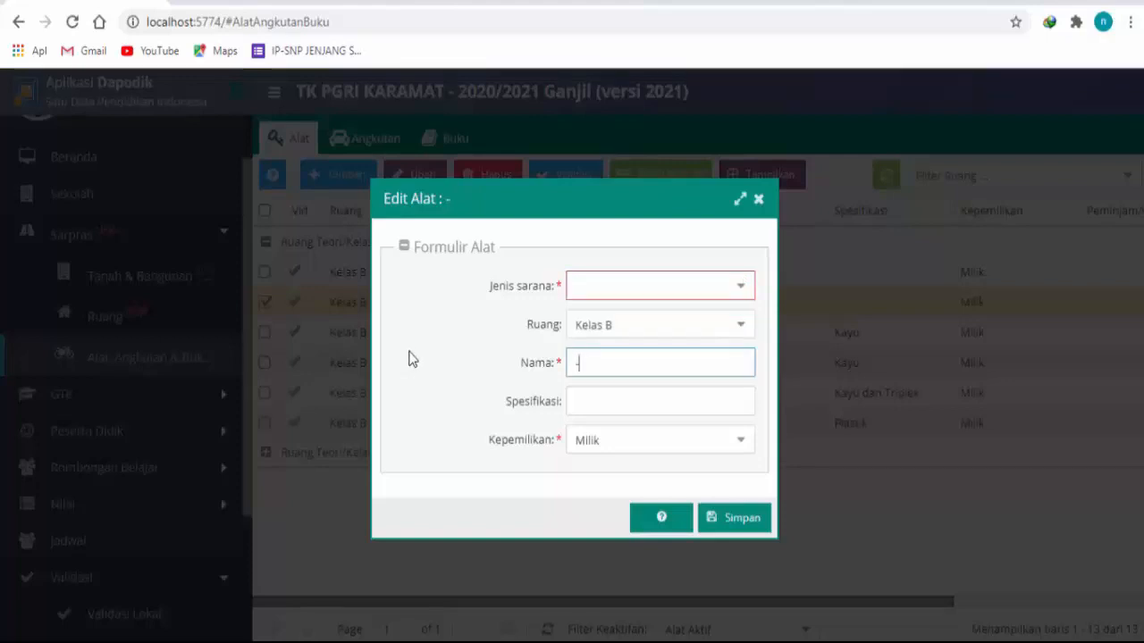
click(732, 296)
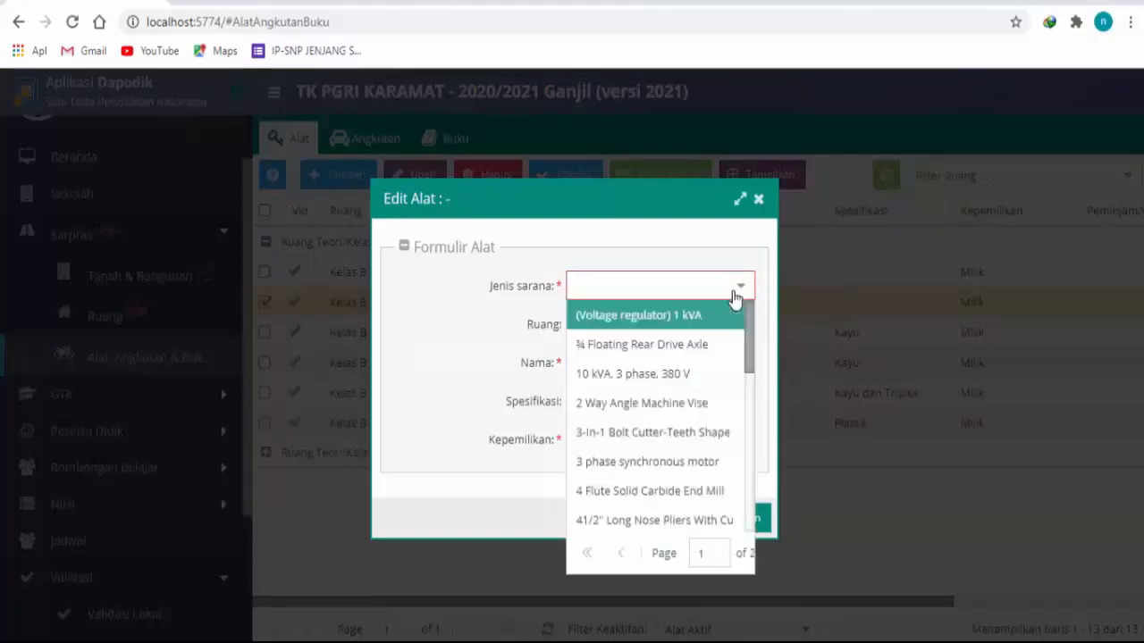
click(403, 268)
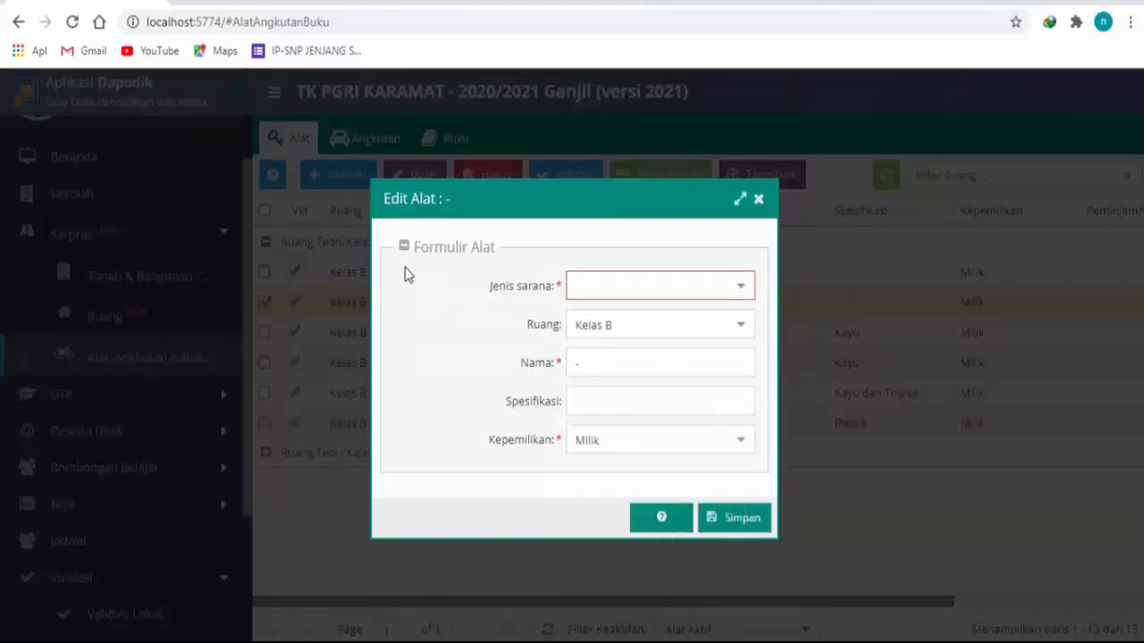
click(758, 201)
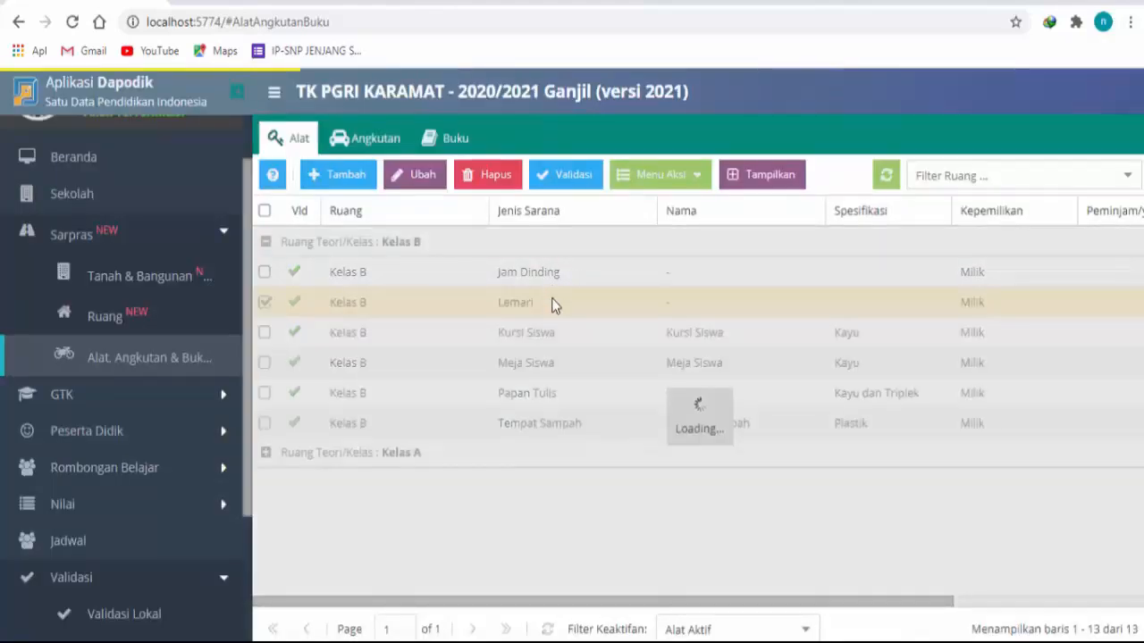
Step: Edit Kelas B's Lemari record with the name Lemari Guru and specification Kayu, and save it
click(413, 183)
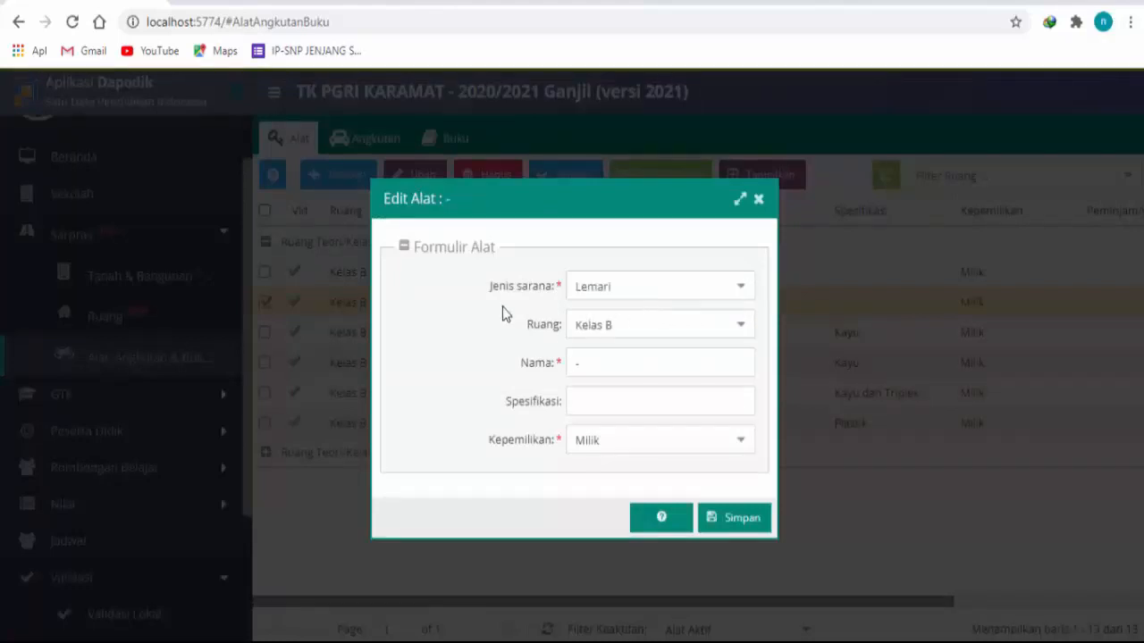
click(668, 361)
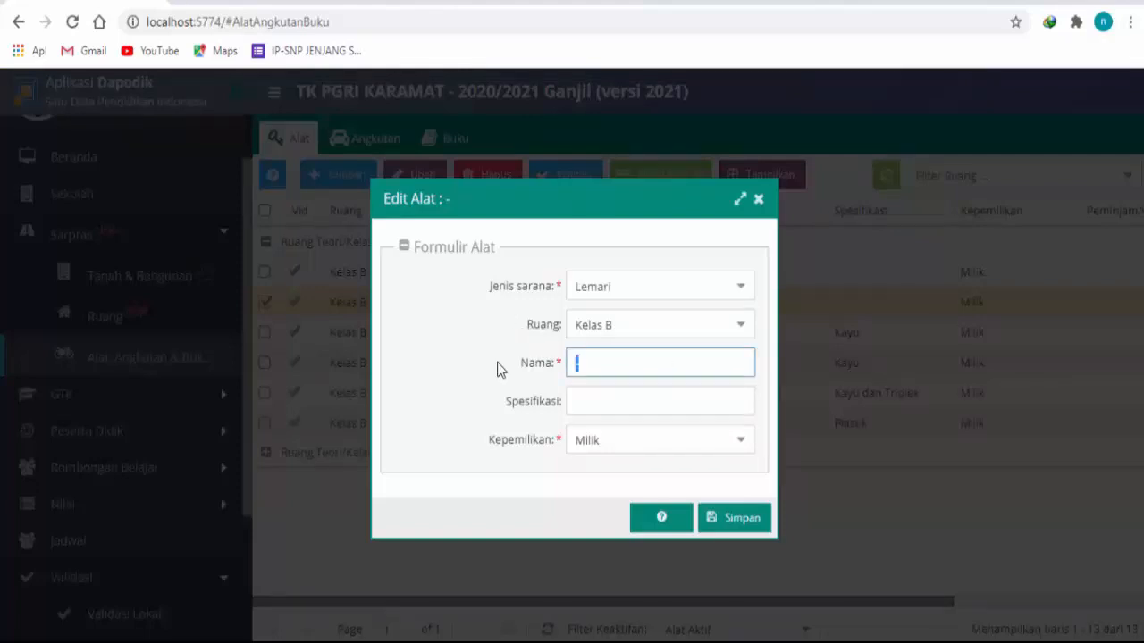
text(Lemari Guru)
click(586, 401)
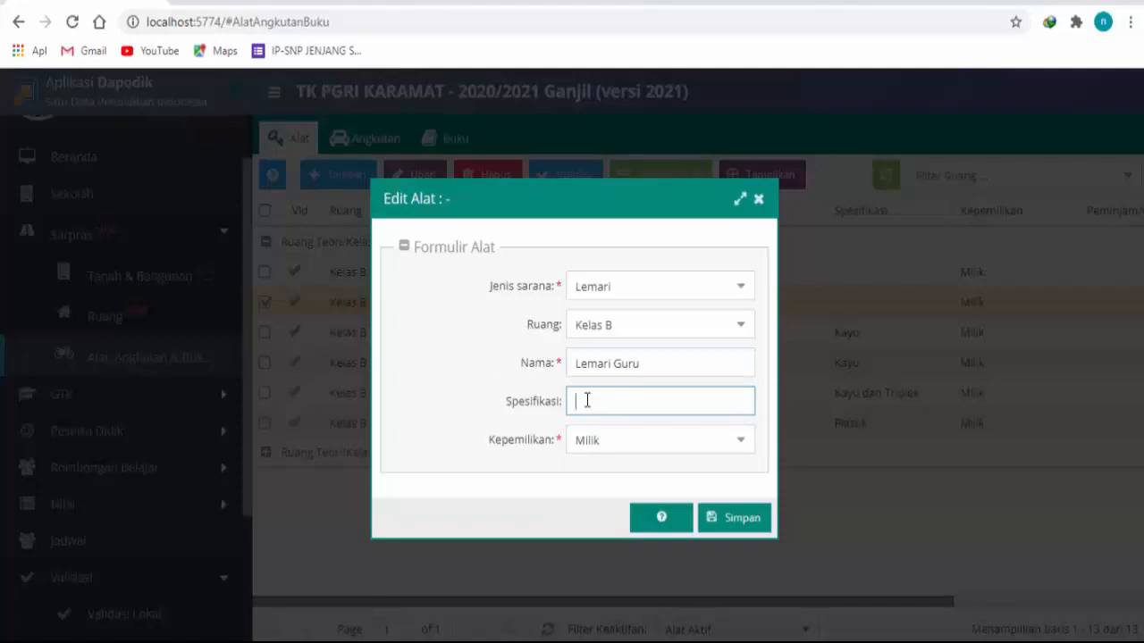
text(Kayu)
click(709, 519)
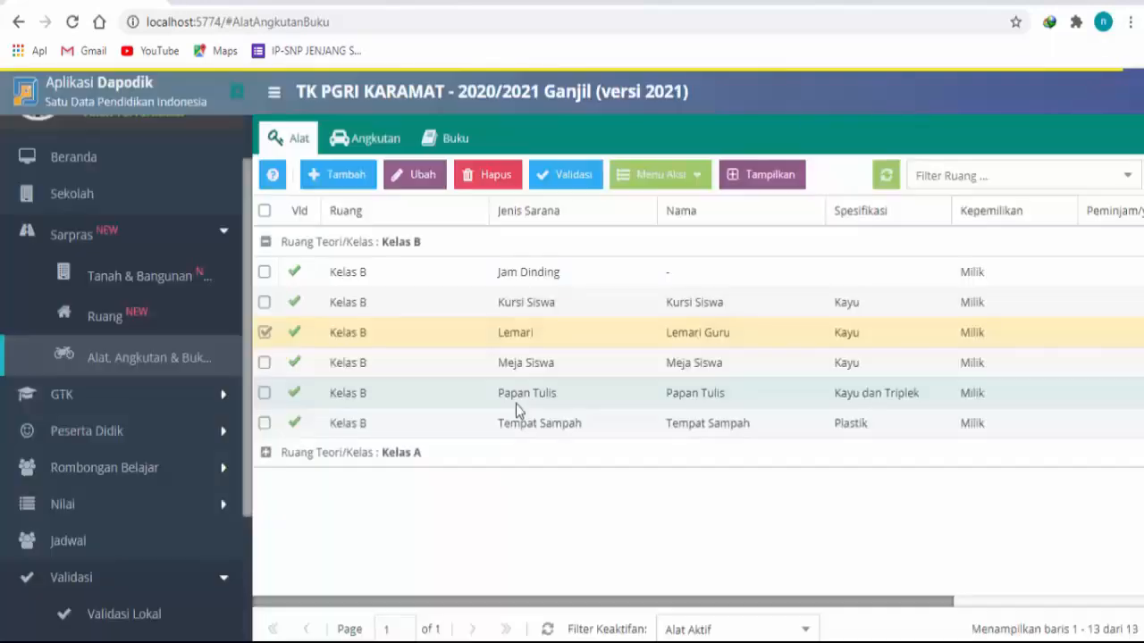
Step: Edit Kelas B's Jam Dinding record with the name Jam Dinding and specification Plastik, and save it
click(525, 279)
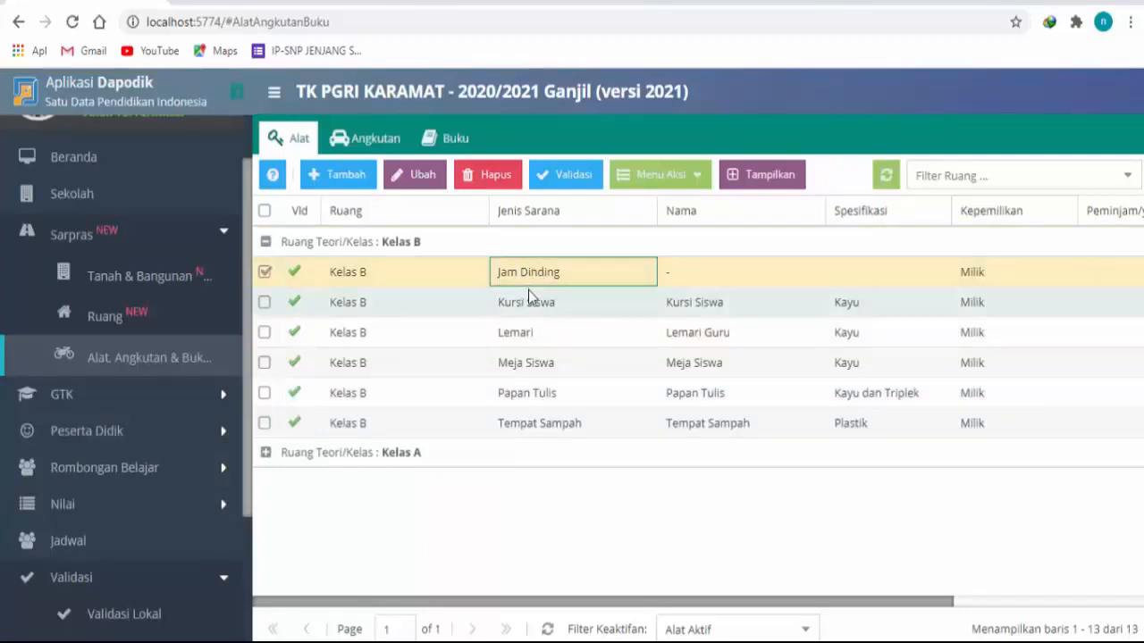
drag(872, 604, 1137, 630)
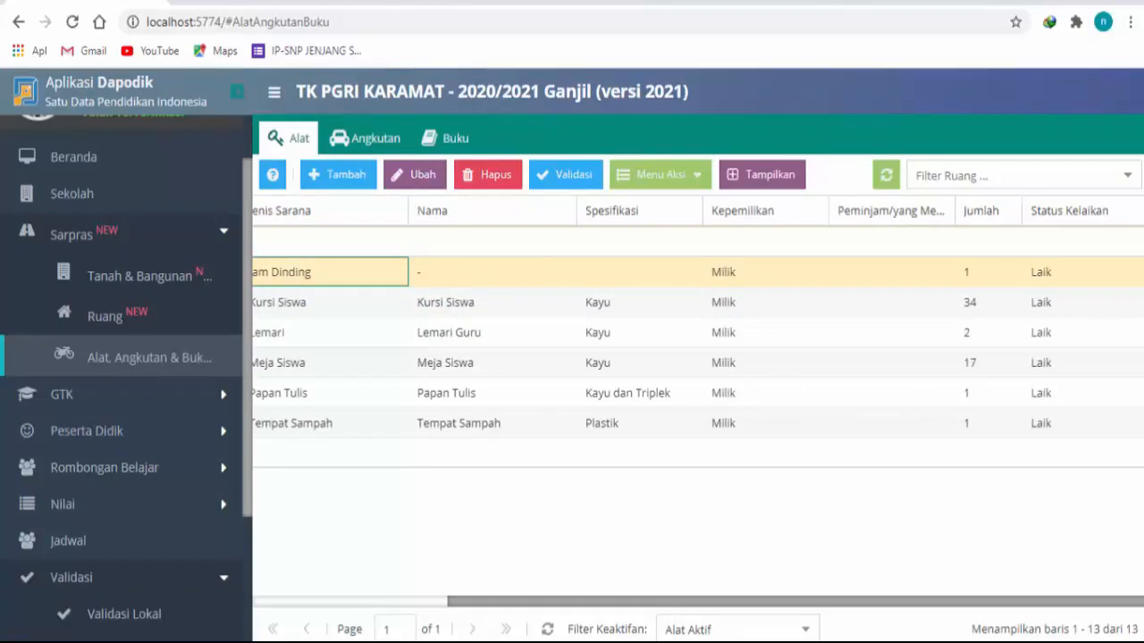
drag(1001, 603, 730, 590)
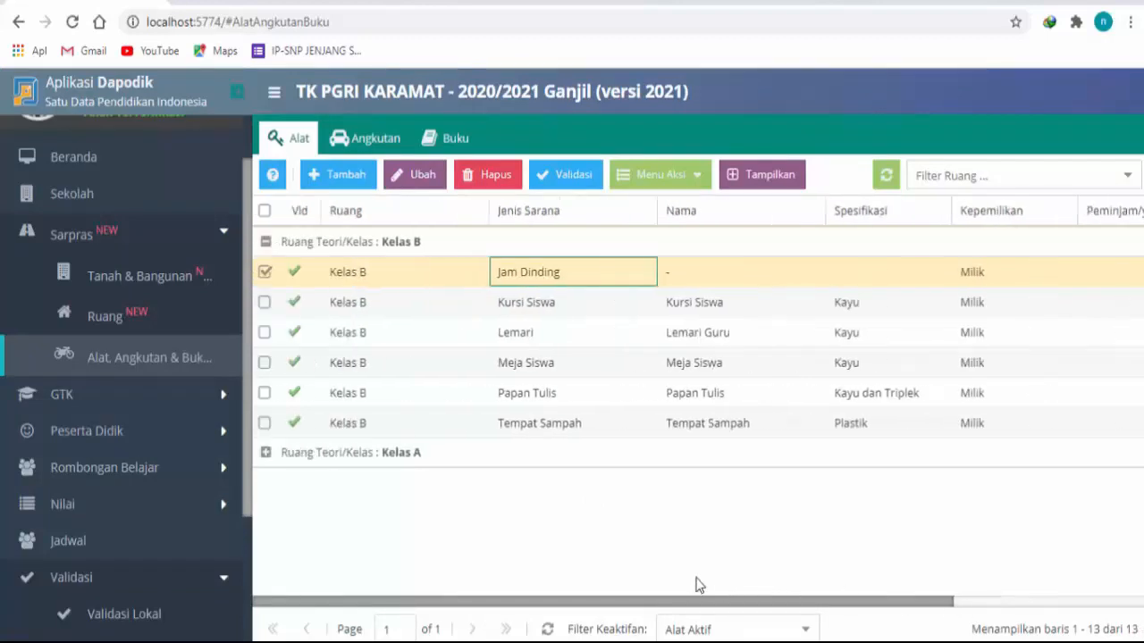
click(425, 177)
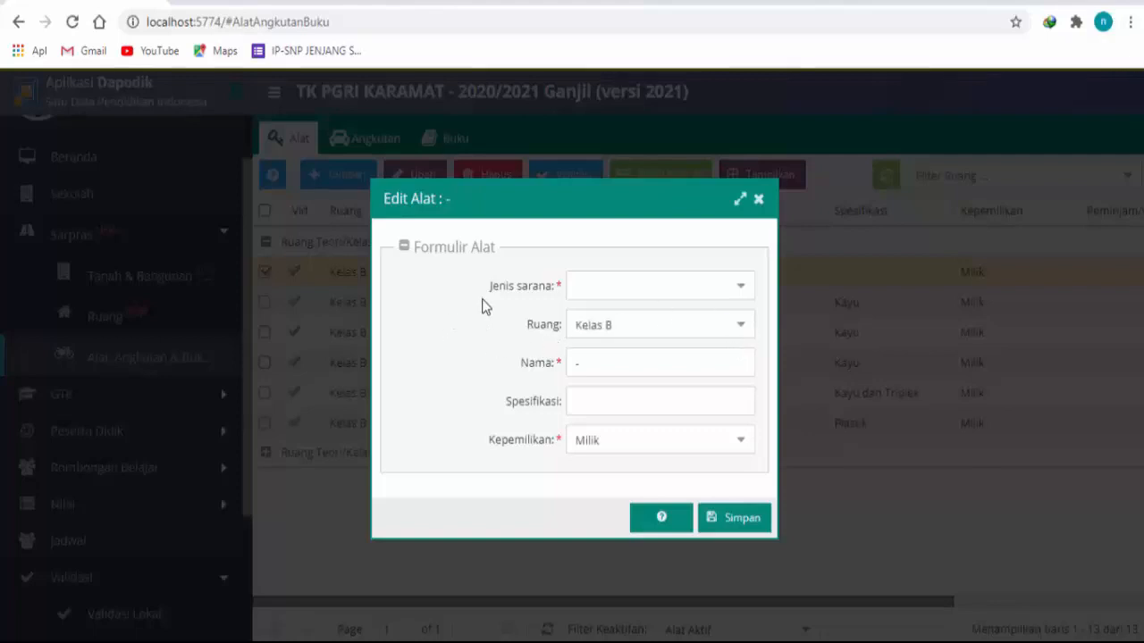
click(694, 365)
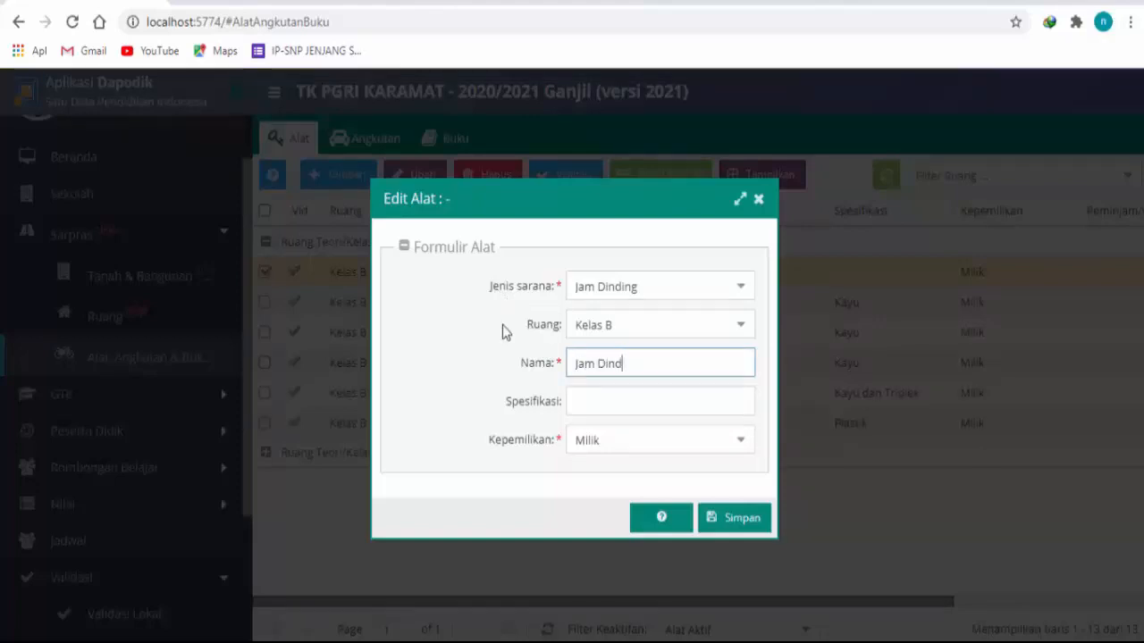
click(581, 402)
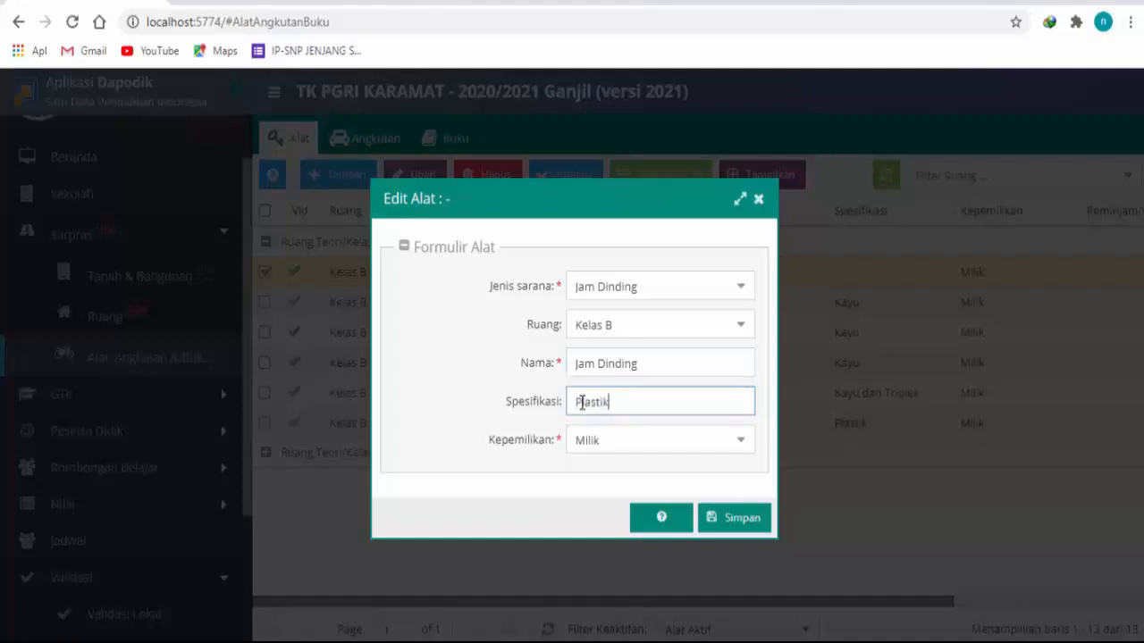
click(749, 511)
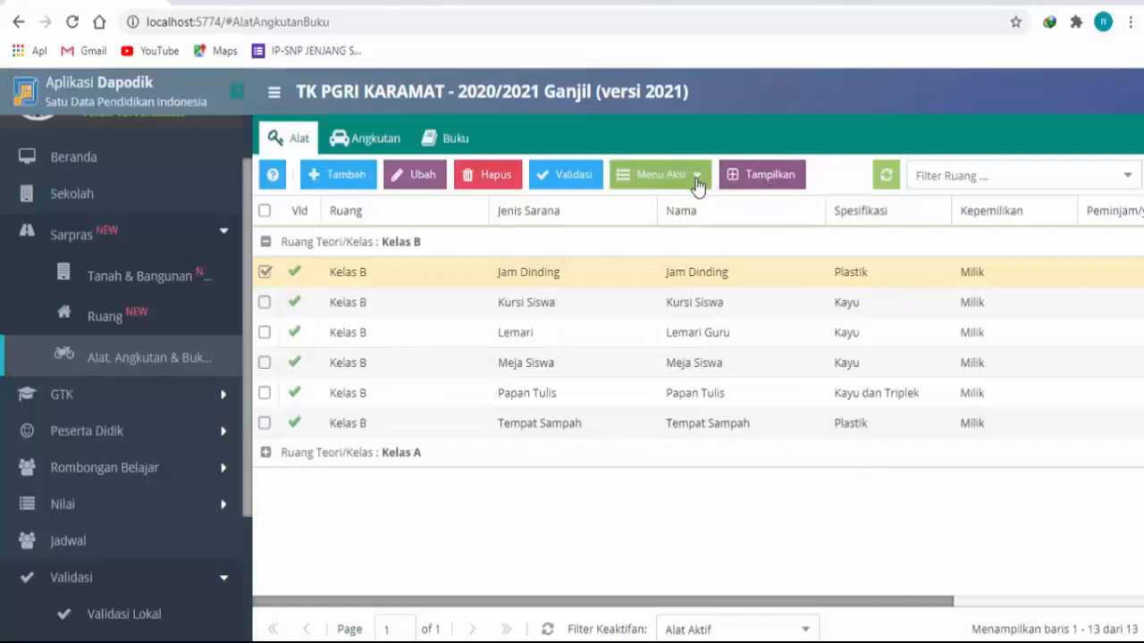
Step: Examine the ownership, borrower, quantity and eligibility columns of Kelas B's Jam Dinding record and the actions available for it
click(696, 179)
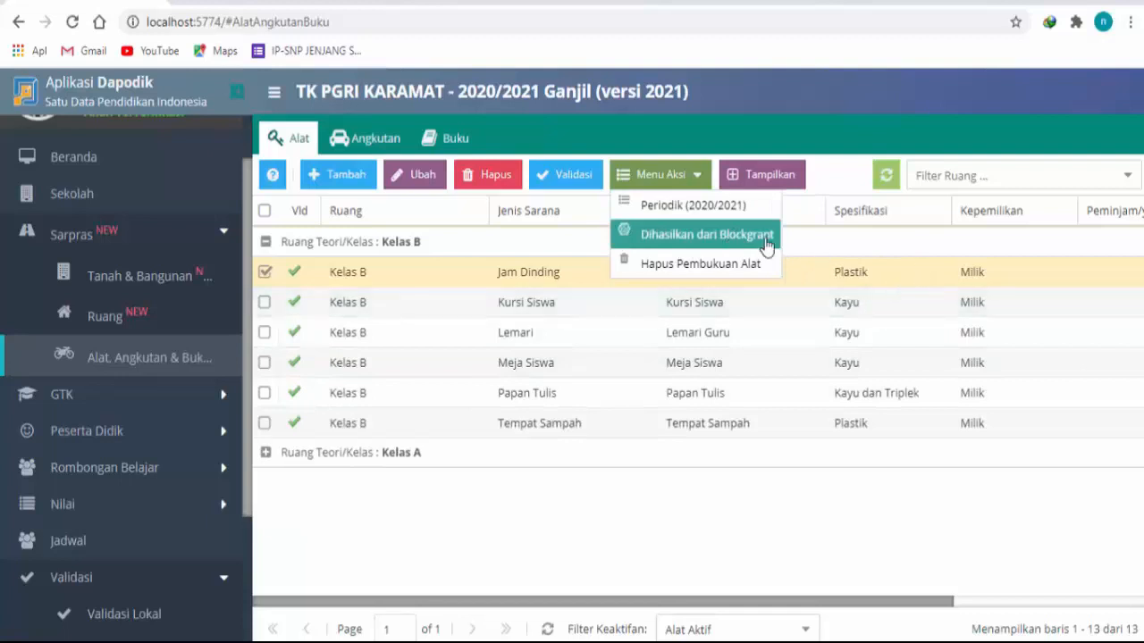
click(873, 272)
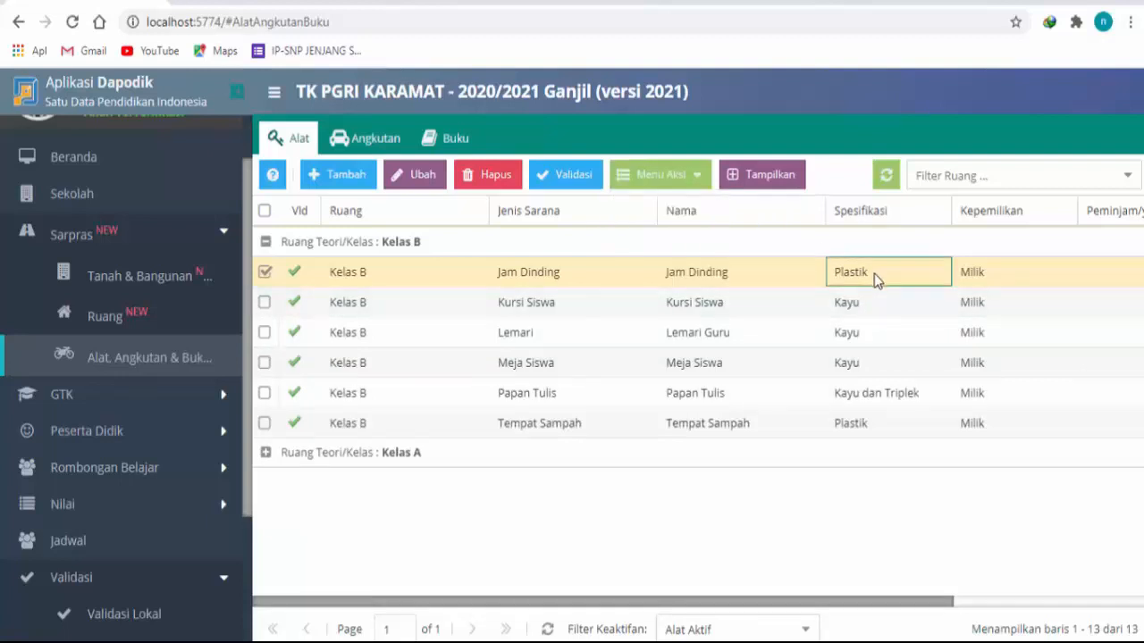
click(1039, 605)
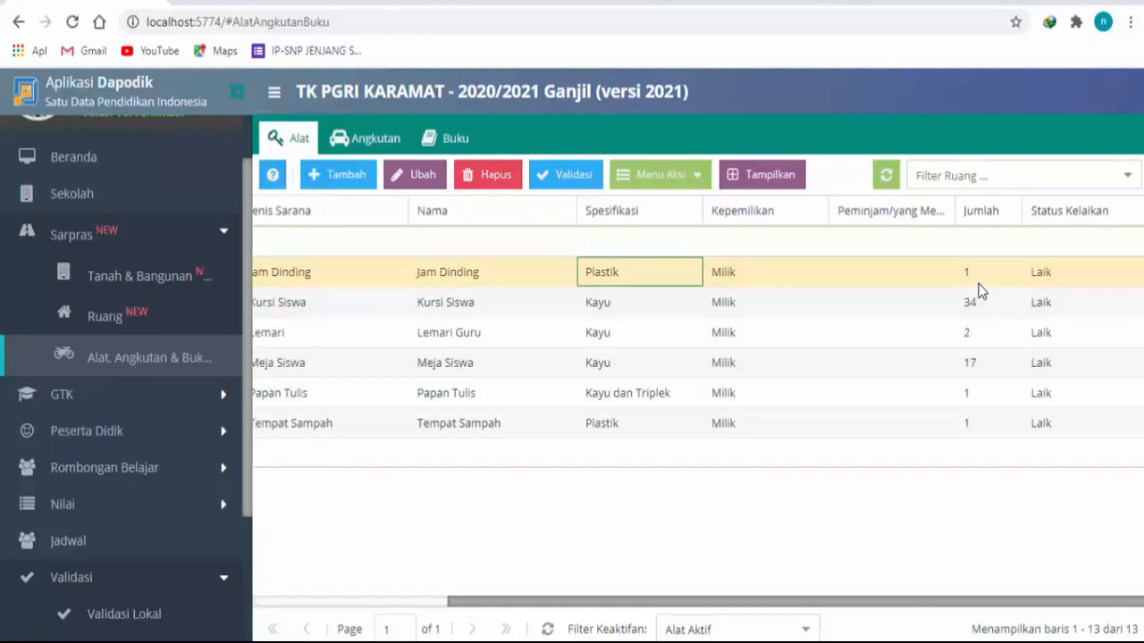
click(902, 270)
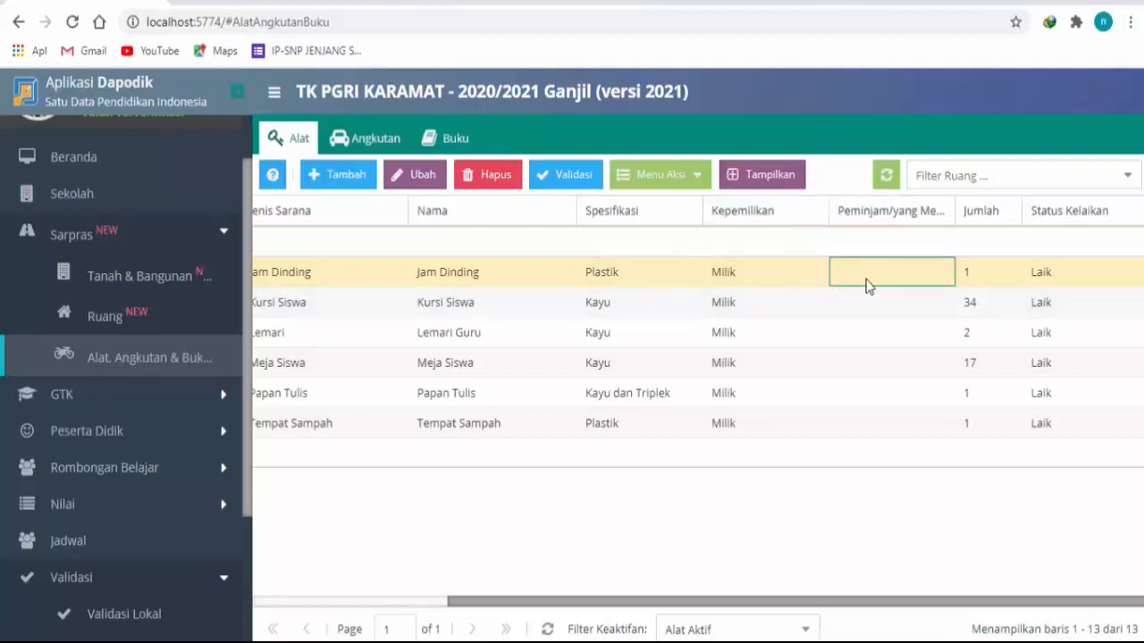
click(990, 282)
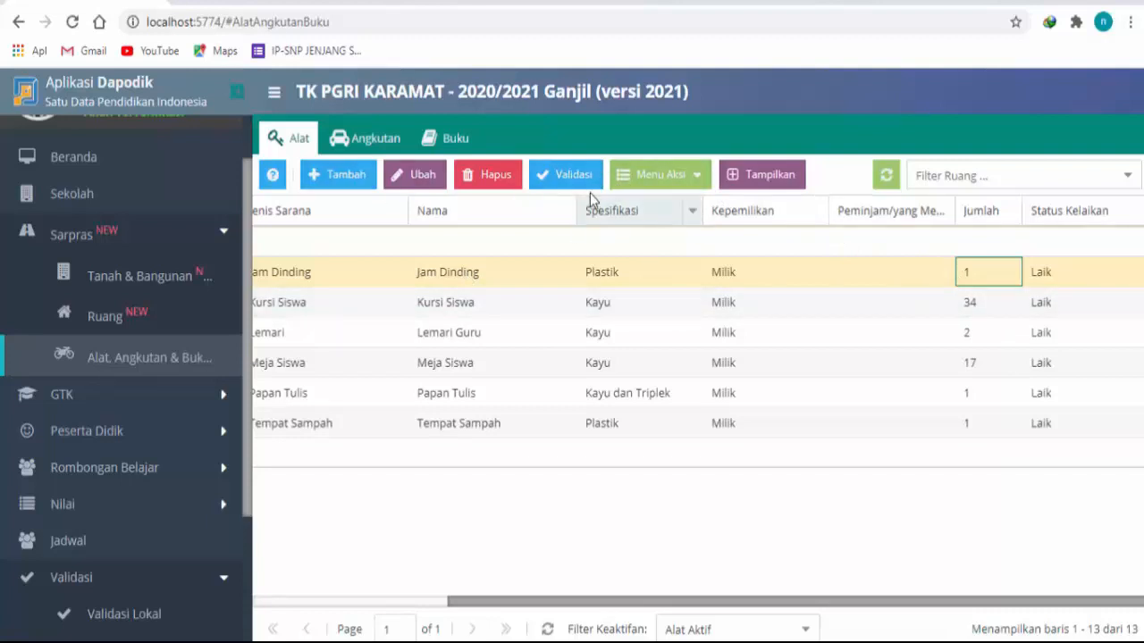
click(706, 186)
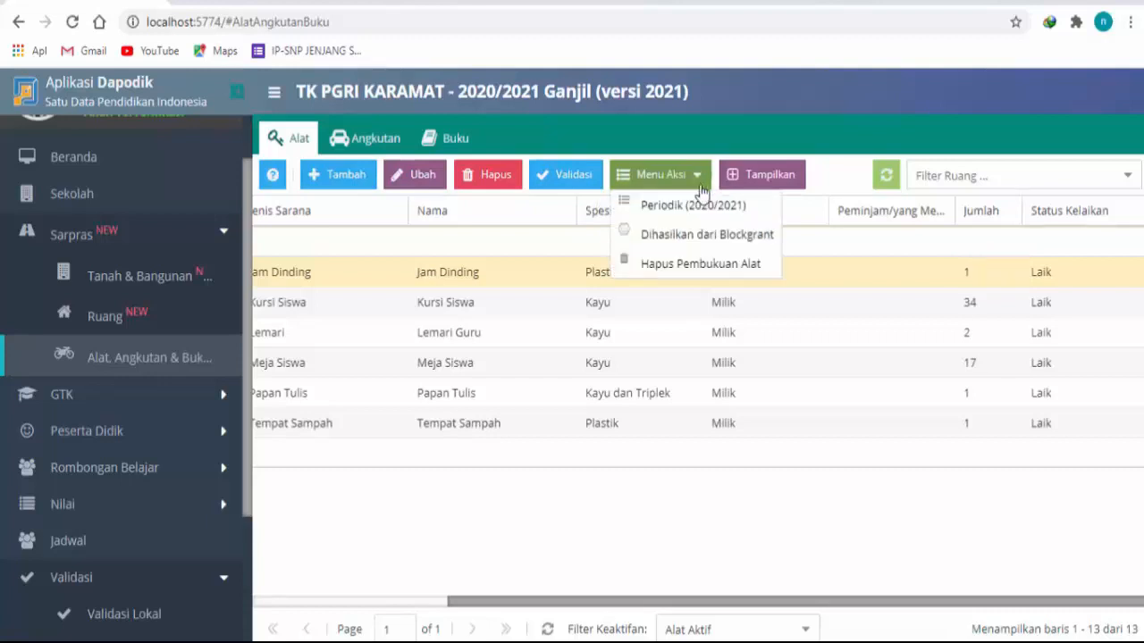
click(846, 593)
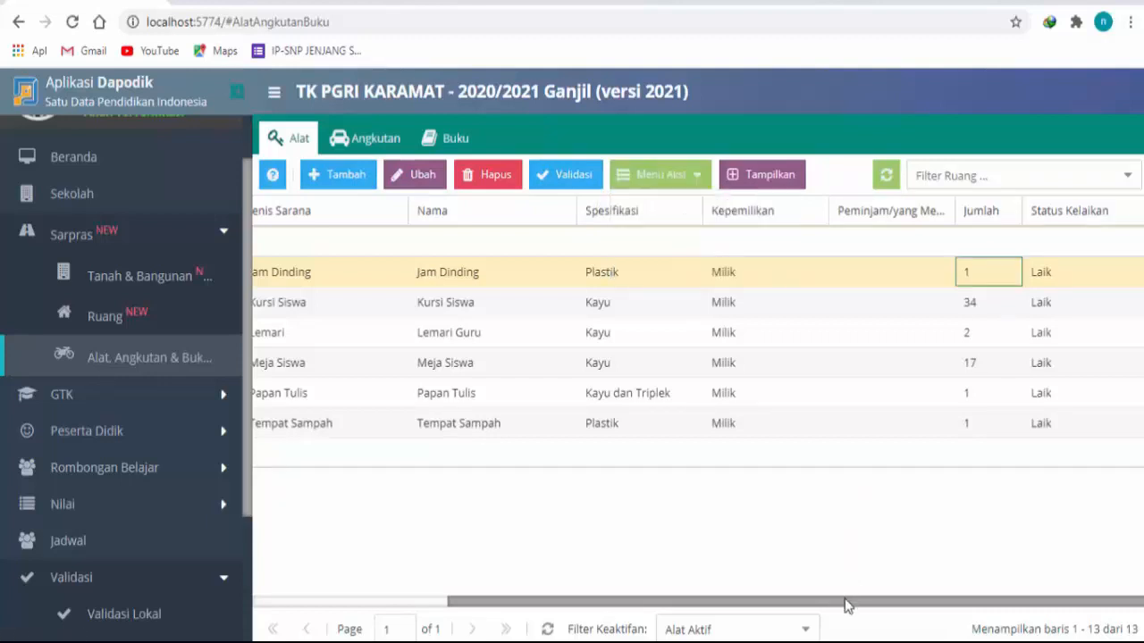
drag(847, 604, 451, 582)
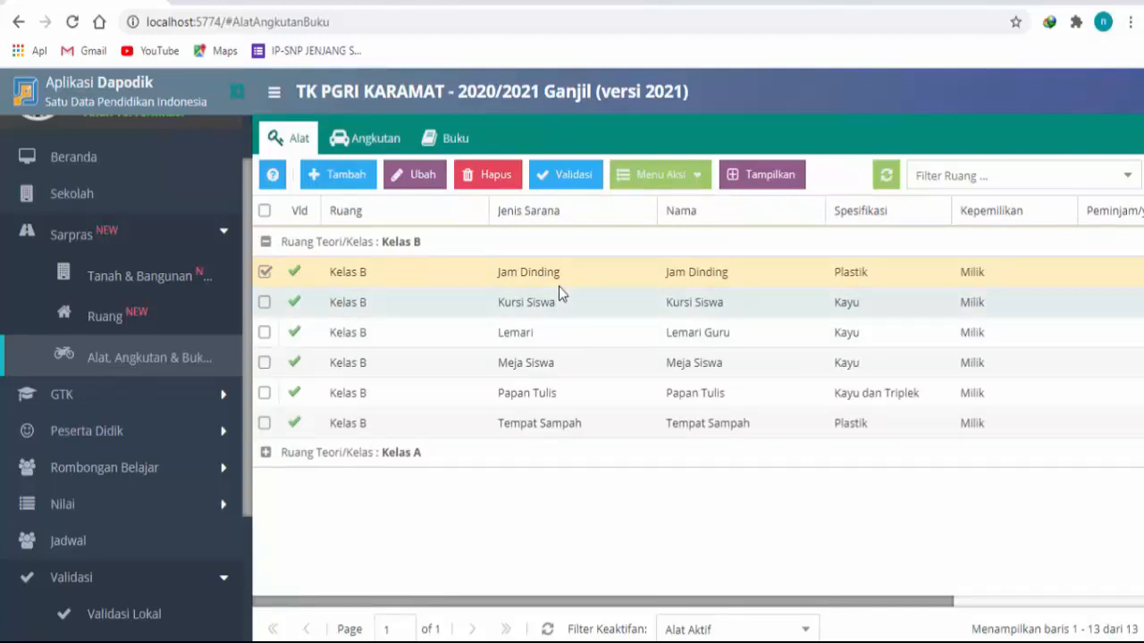
Step: Open the 2020/2021 periodic data of Kelas B's Jam Dinding, choose eligibility status Laik, and save and close it
click(1014, 602)
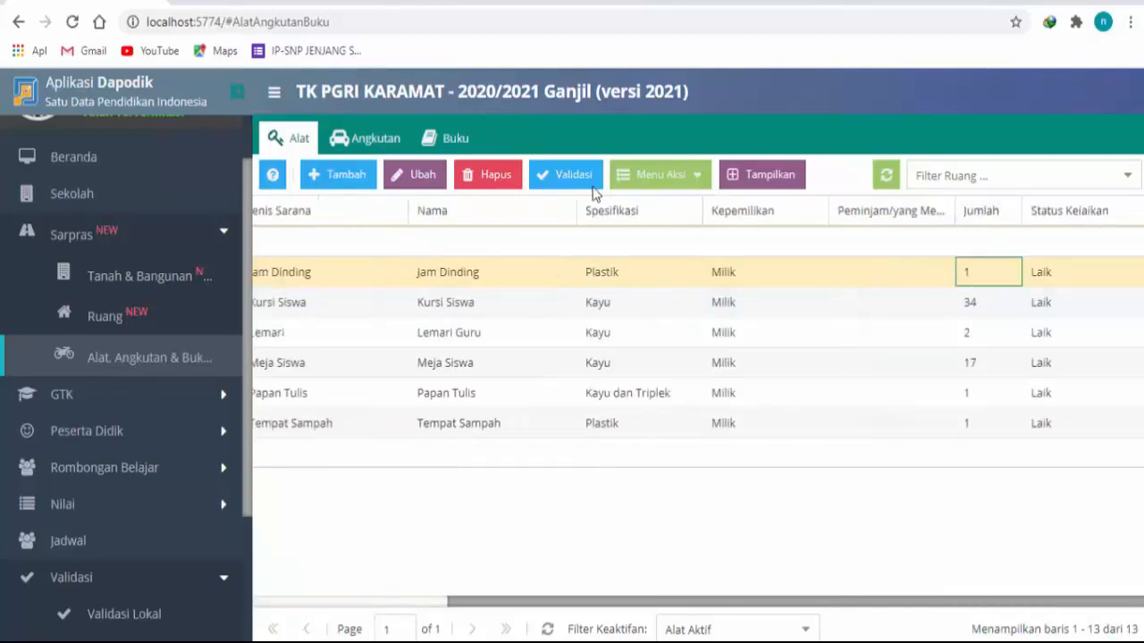
click(677, 176)
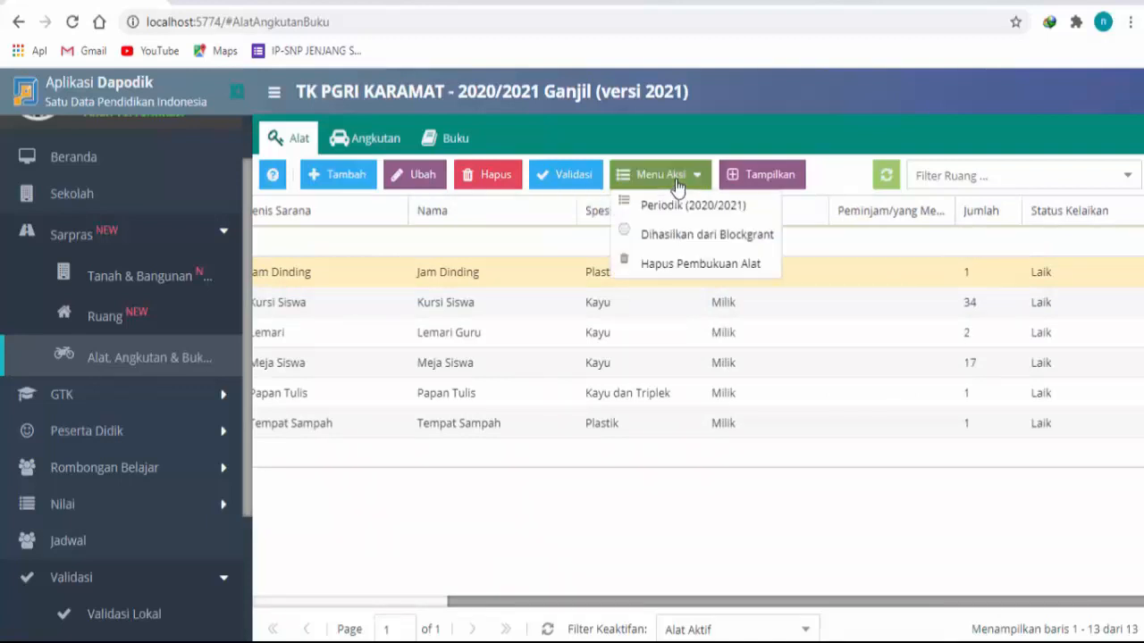
click(684, 202)
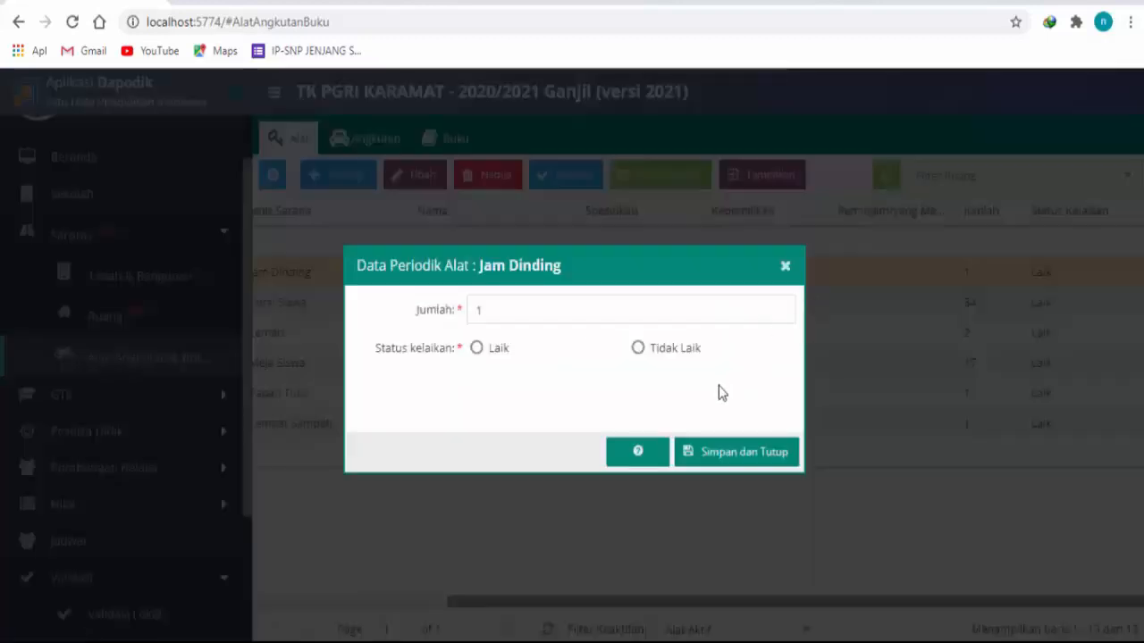
click(478, 350)
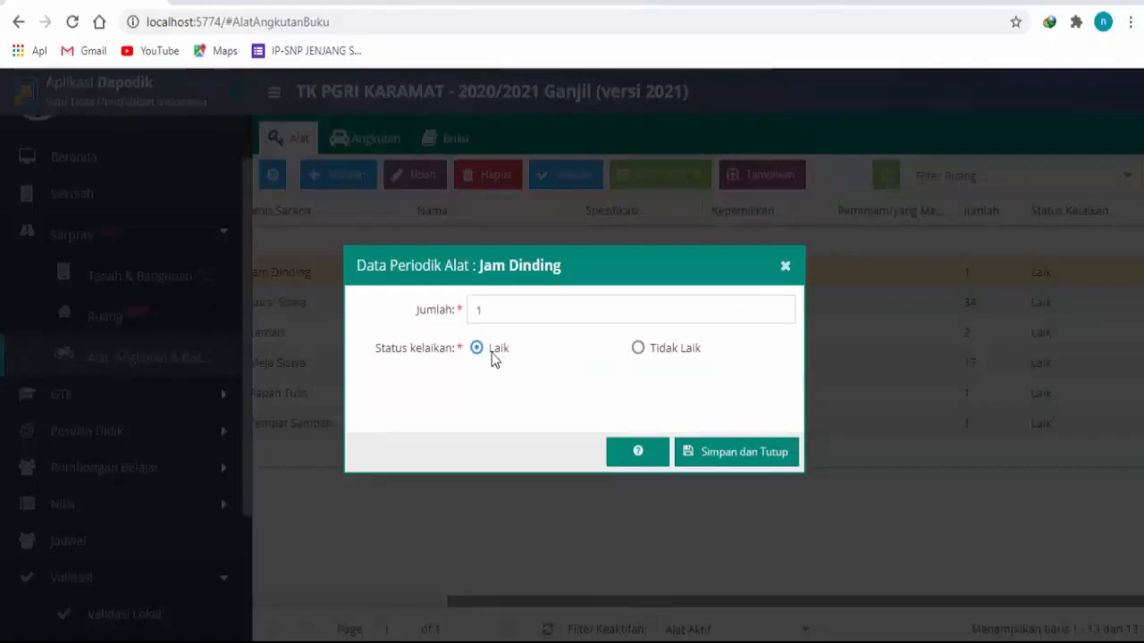
click(740, 454)
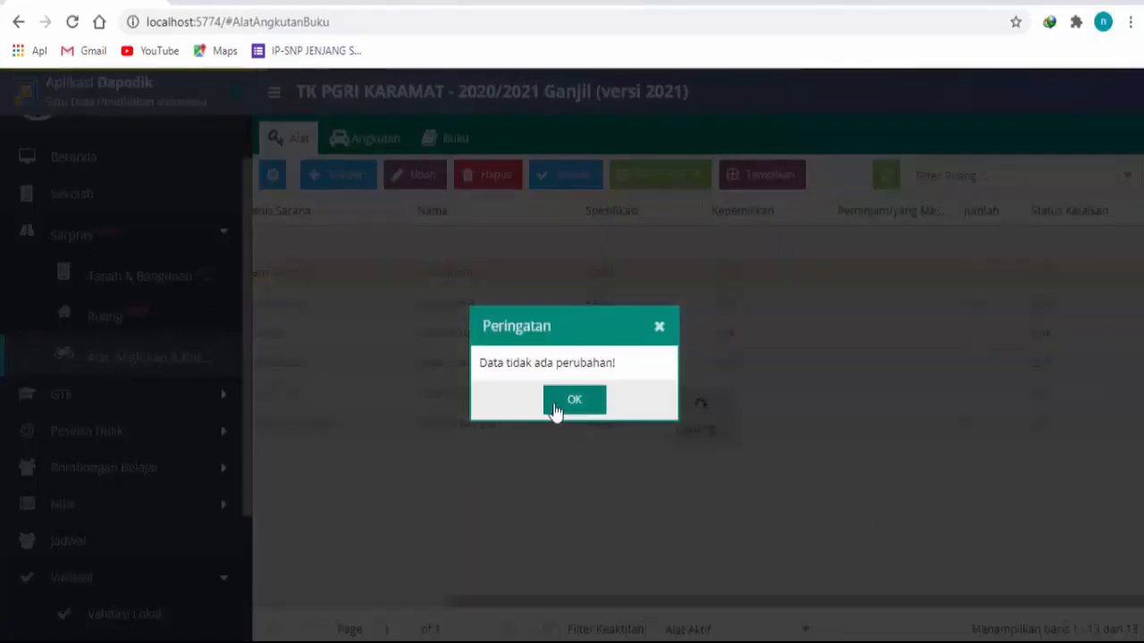
click(553, 408)
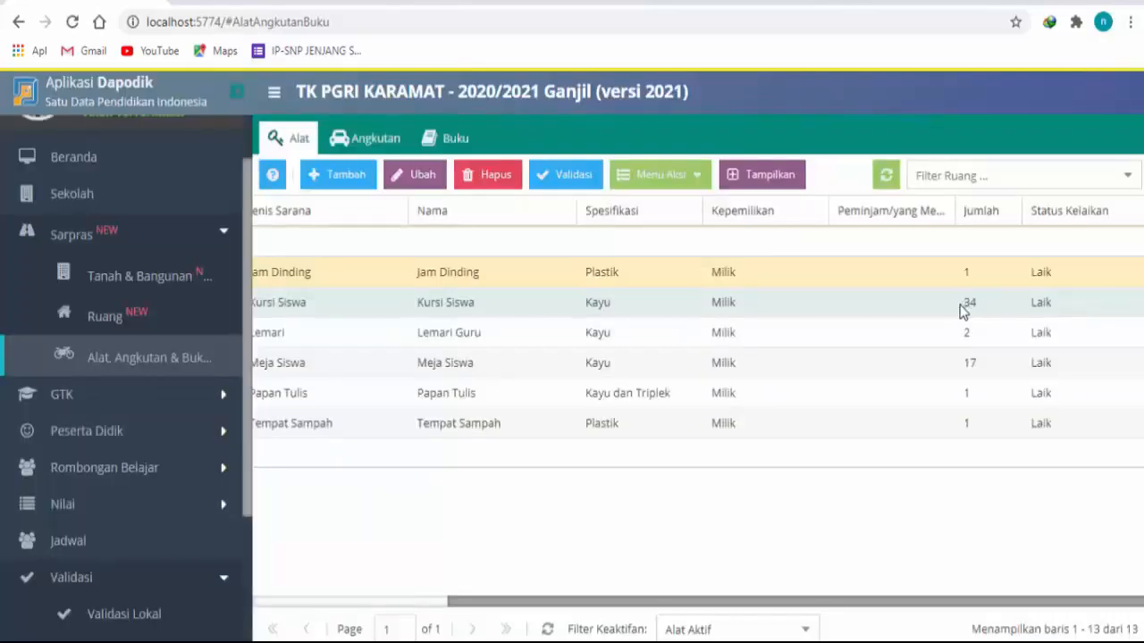
Step: Set the 2020/2021 periodic data of Kelas B's Kursi Siswa to quantity 35 with eligibility status Laik, and save it
click(963, 311)
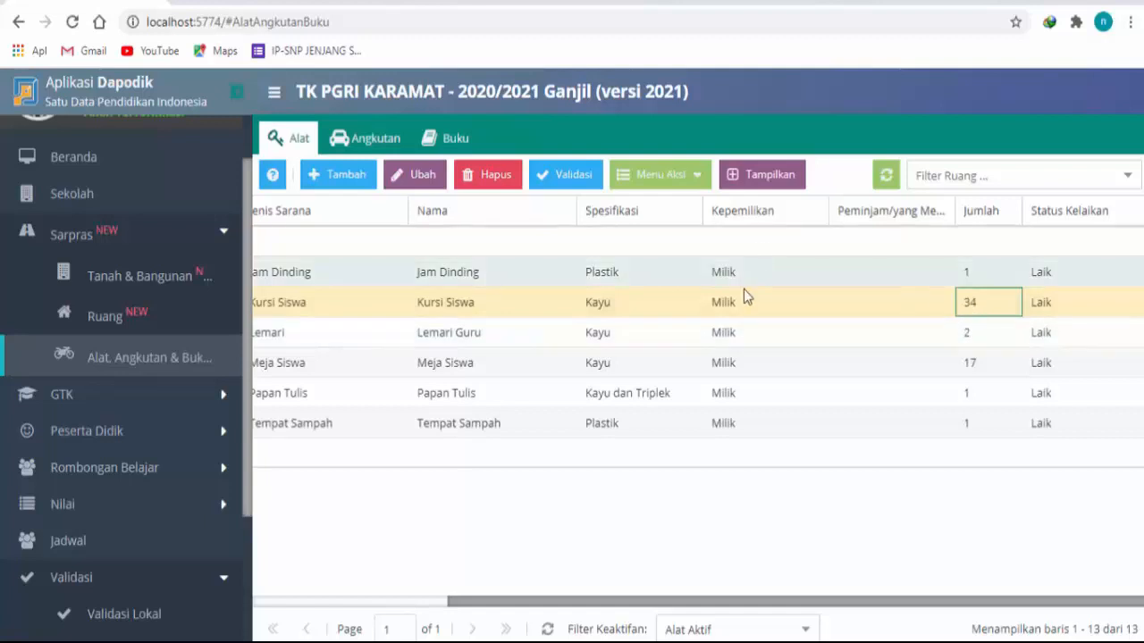
click(720, 308)
drag(581, 604, 326, 604)
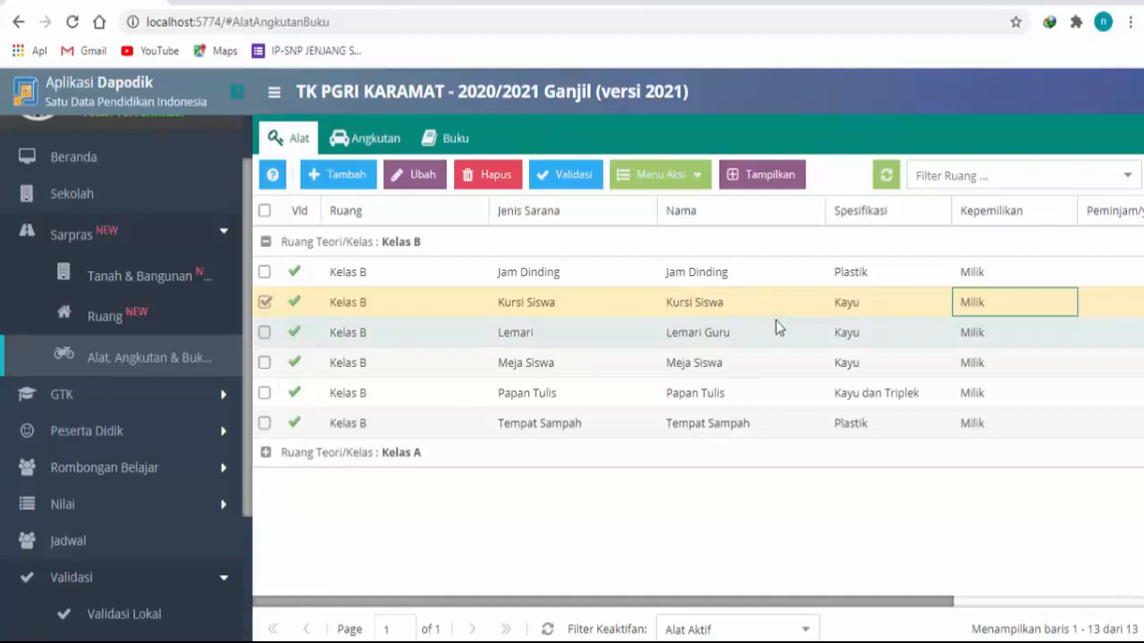
click(702, 182)
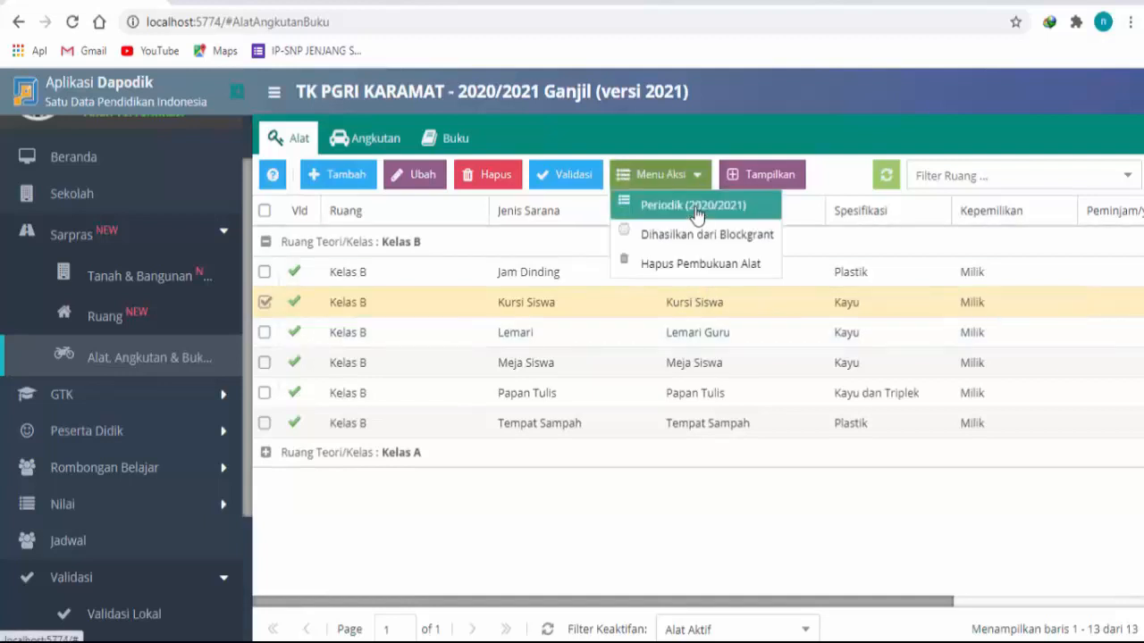
click(699, 204)
click(477, 348)
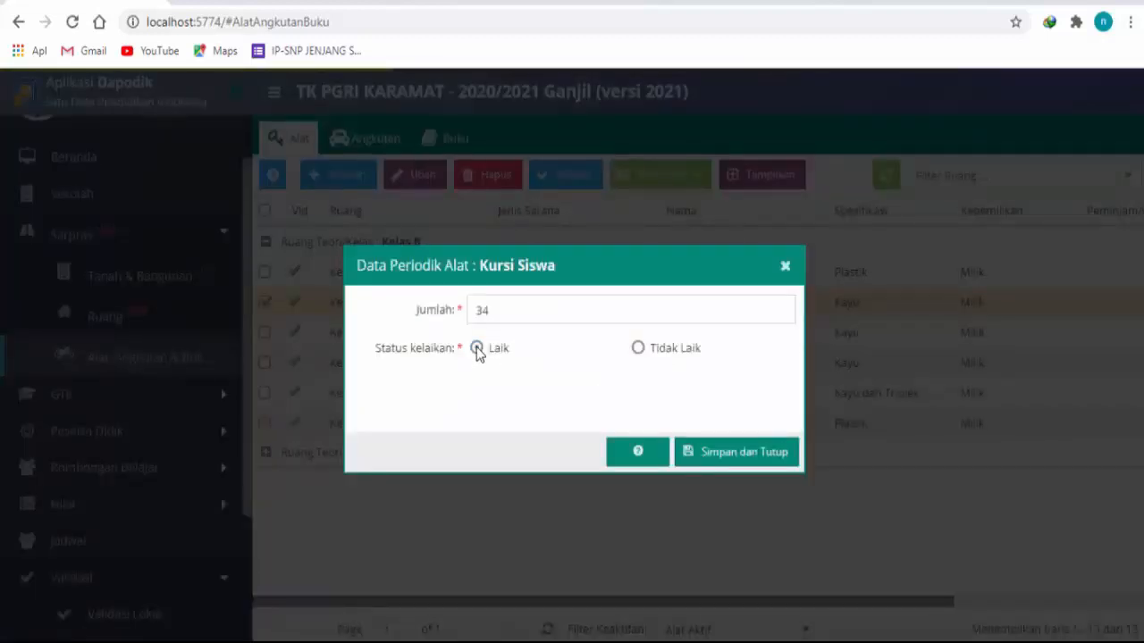
click(500, 309)
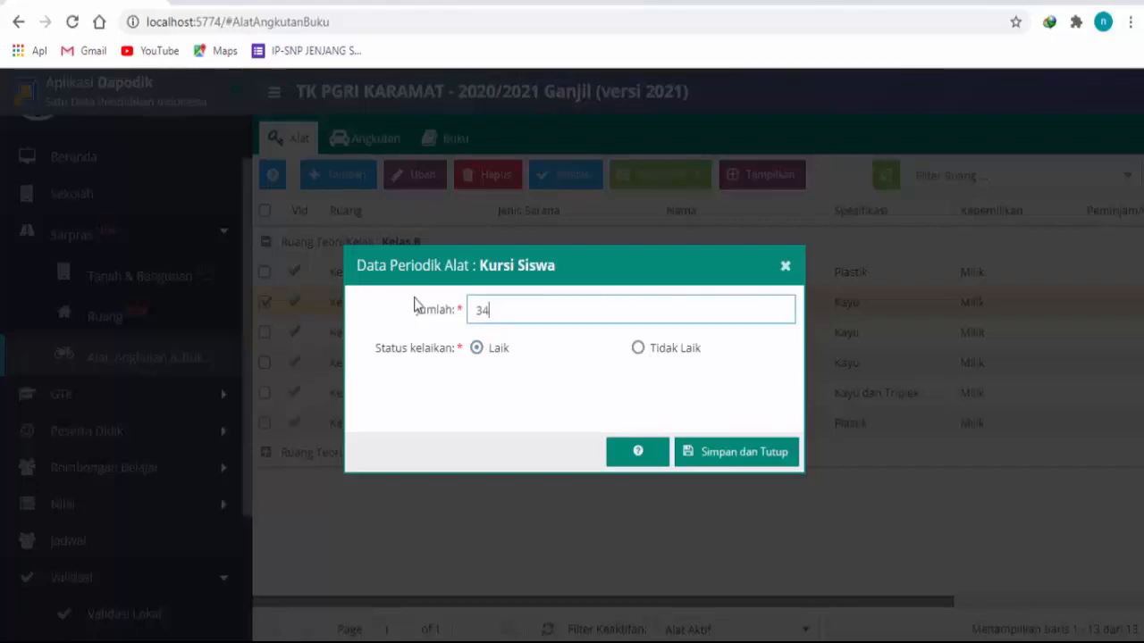
key(BackSpace)
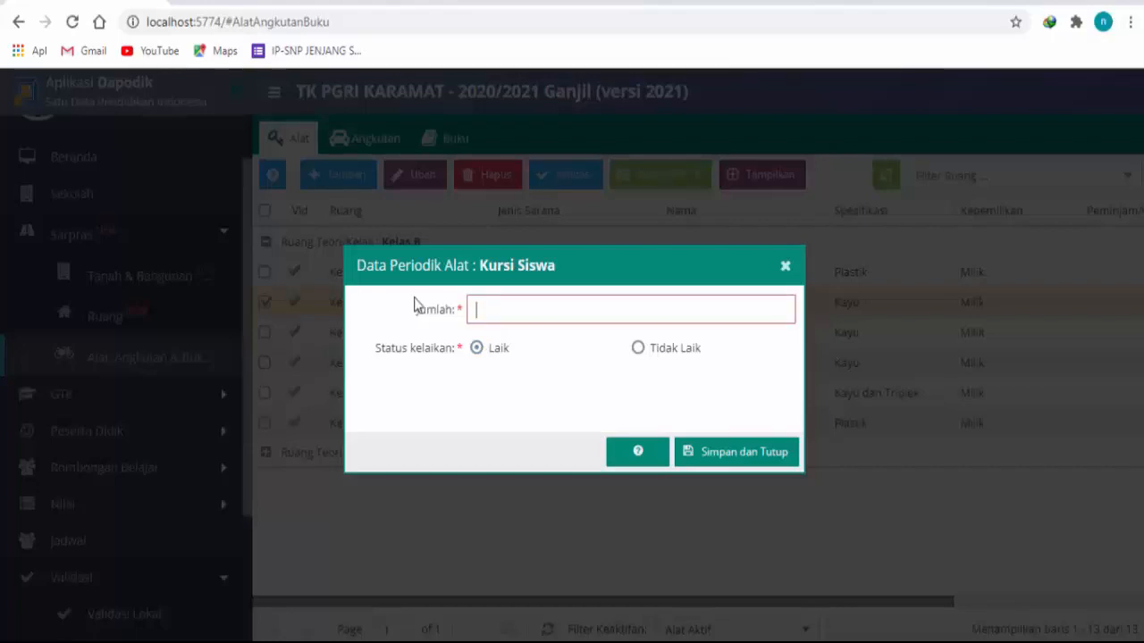
text(35)
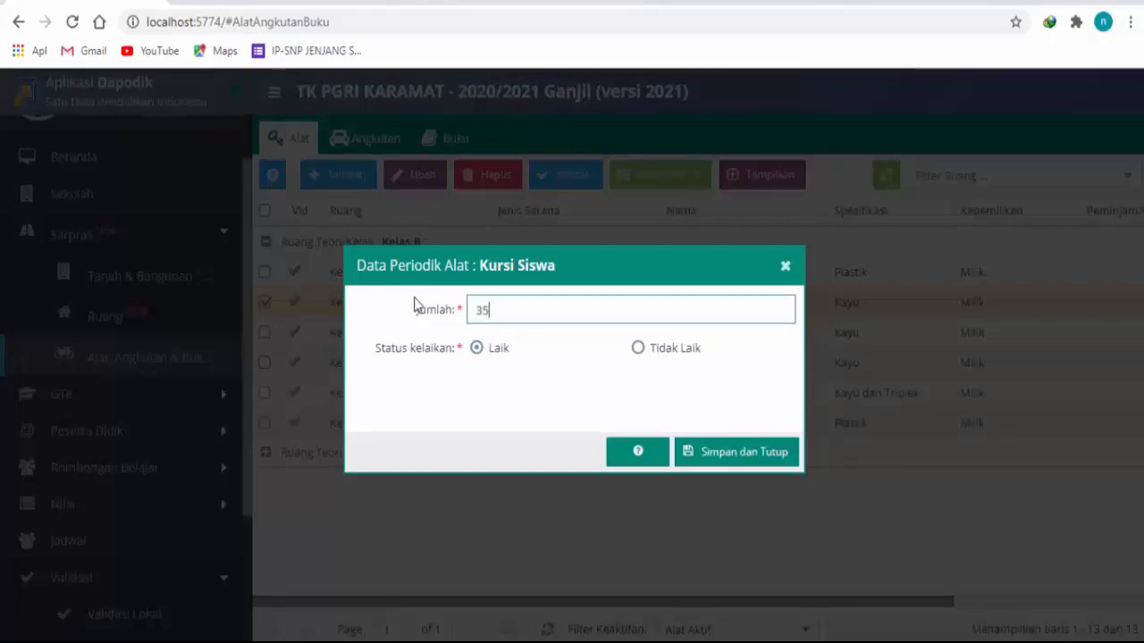
click(468, 350)
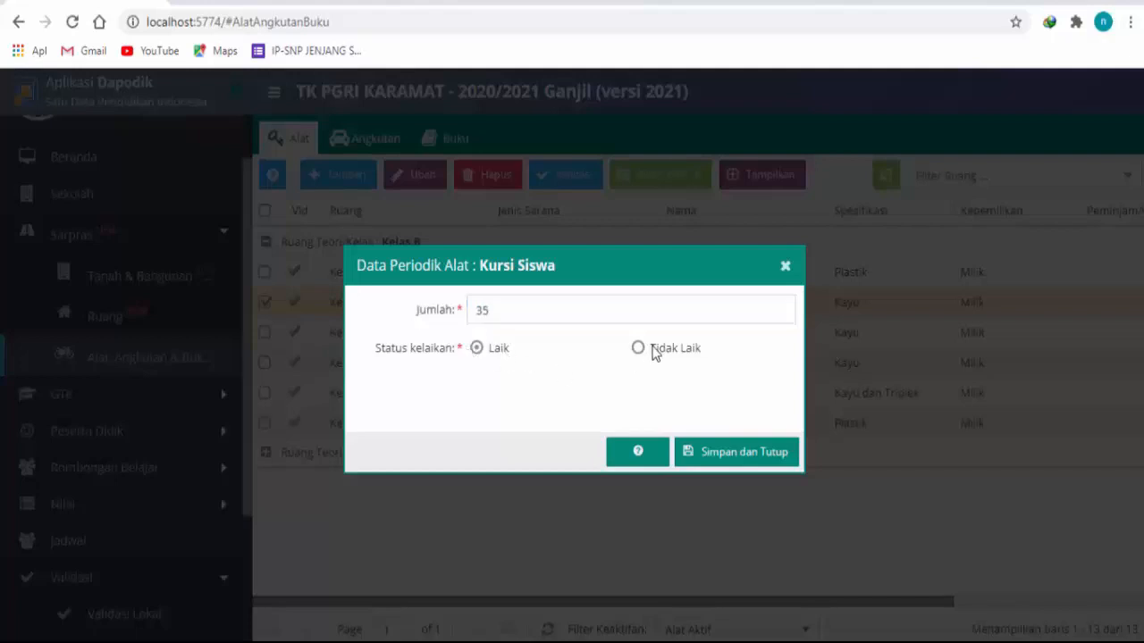
click(737, 456)
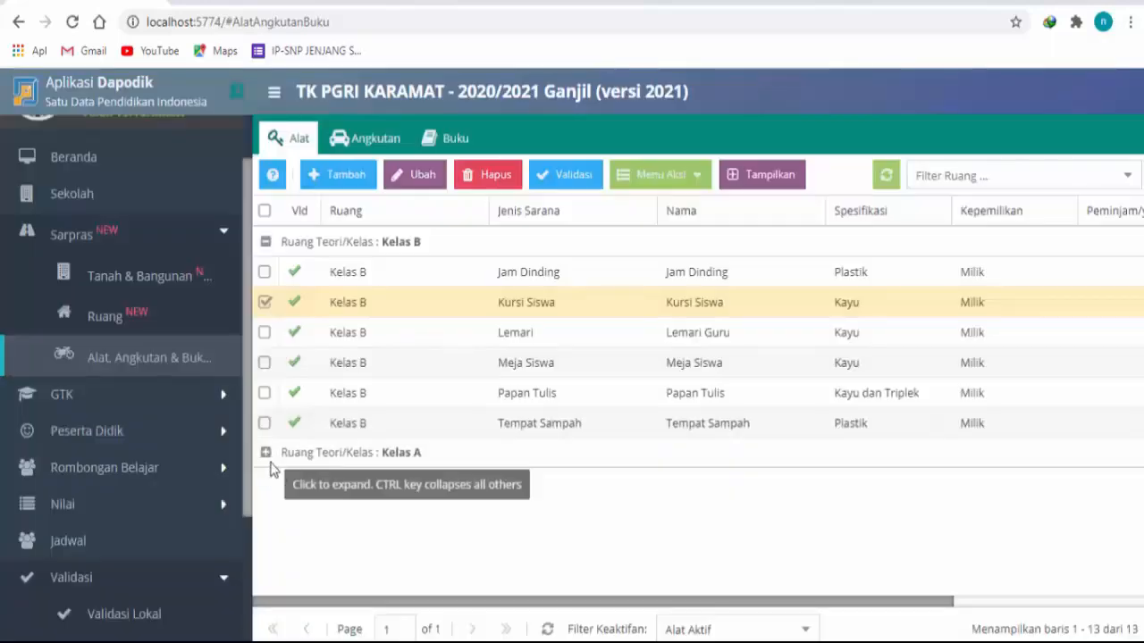
Step: Expand Kelas A's equipment group to review its entries, and view the school's vehicle list (Angkutan)
click(288, 452)
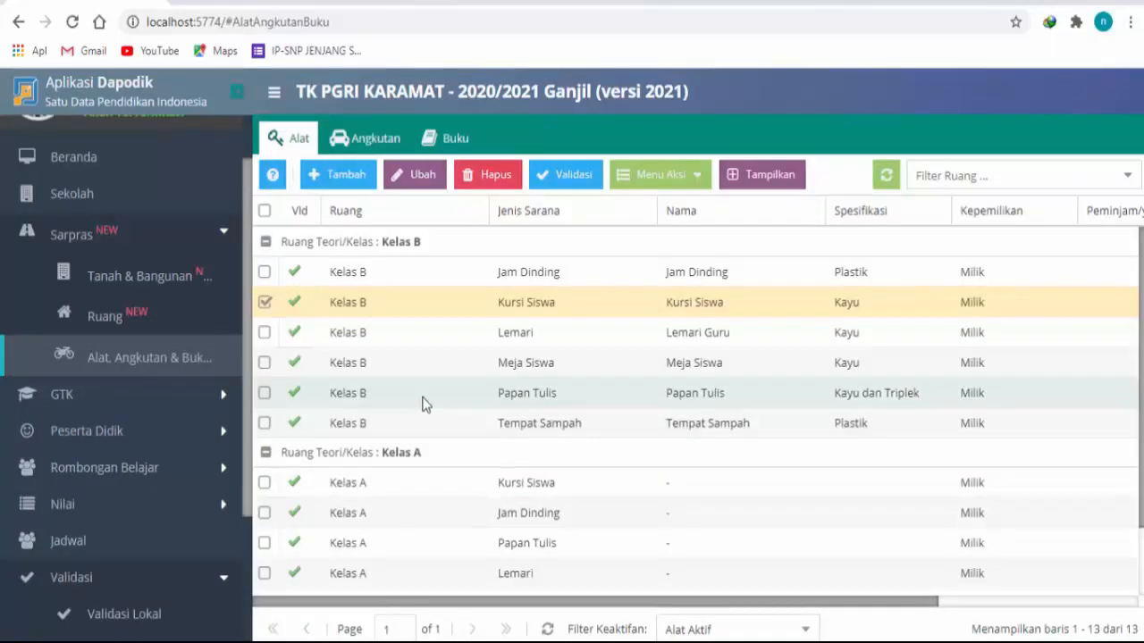
scroll(421, 401, down, 2)
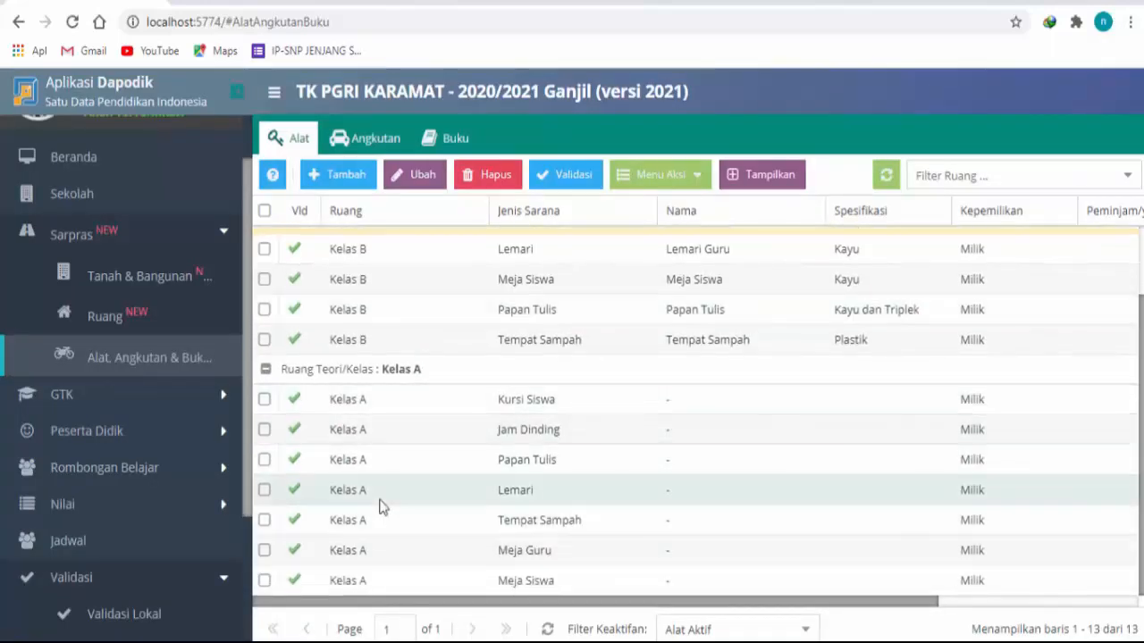
scroll(810, 474, up, 2)
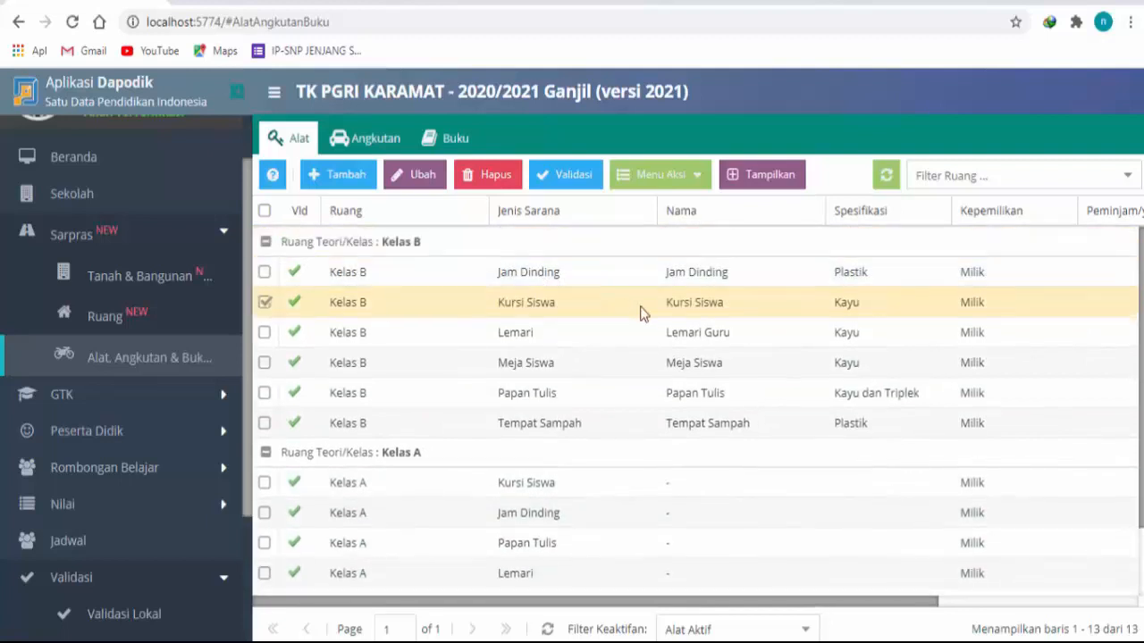
click(361, 140)
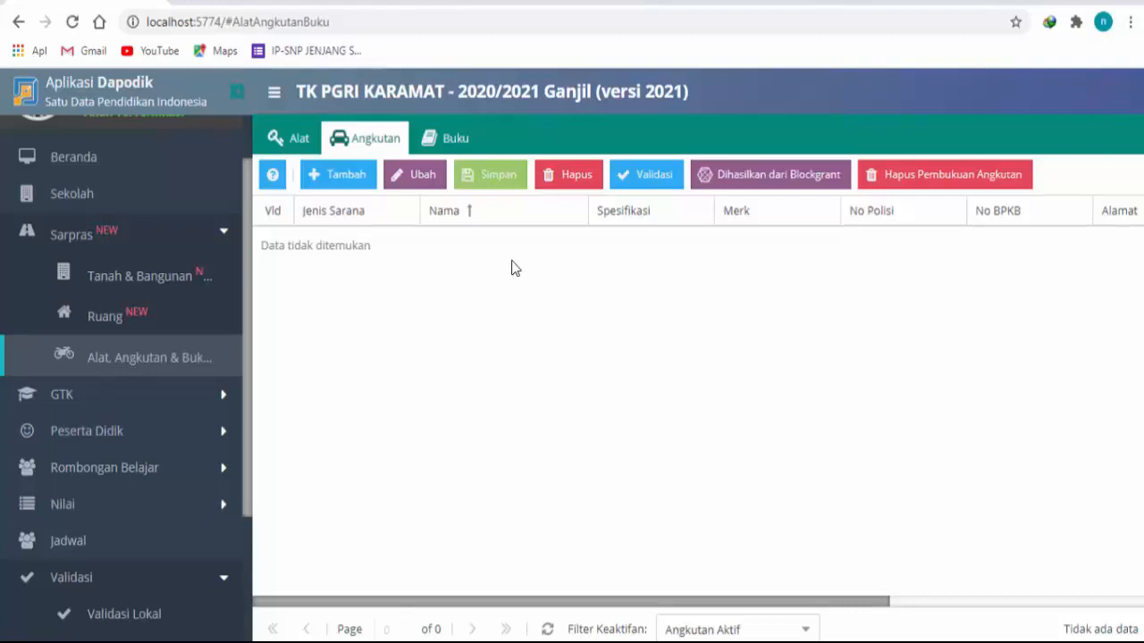
Step: View the school's book records (Buku) and search the Pusat Perbukuan reference list for "paud"
click(449, 141)
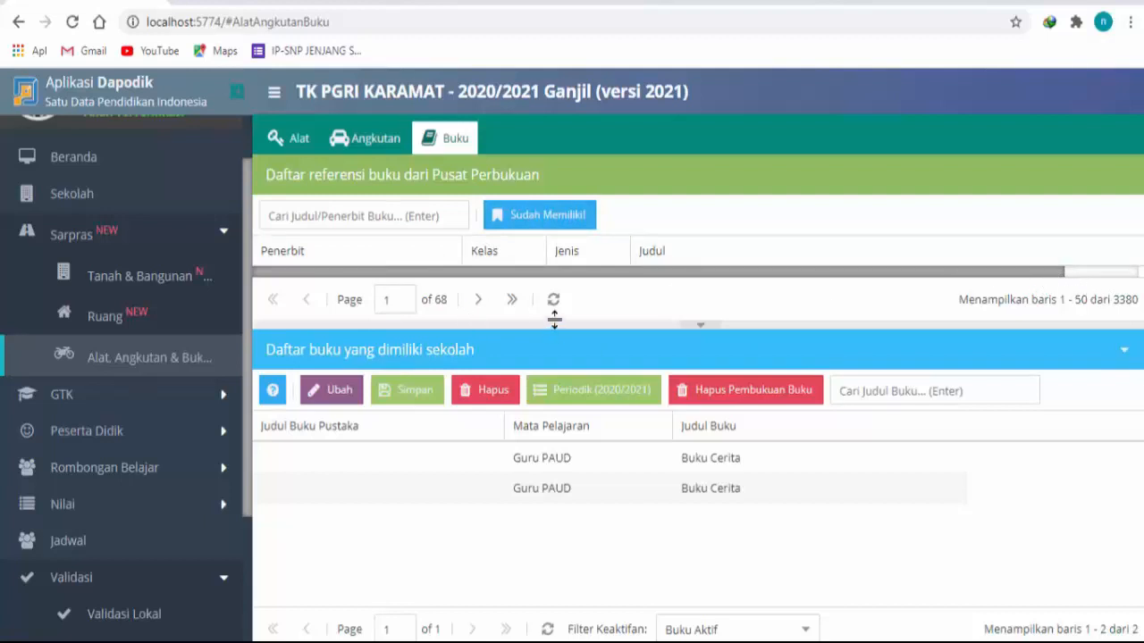
click(394, 463)
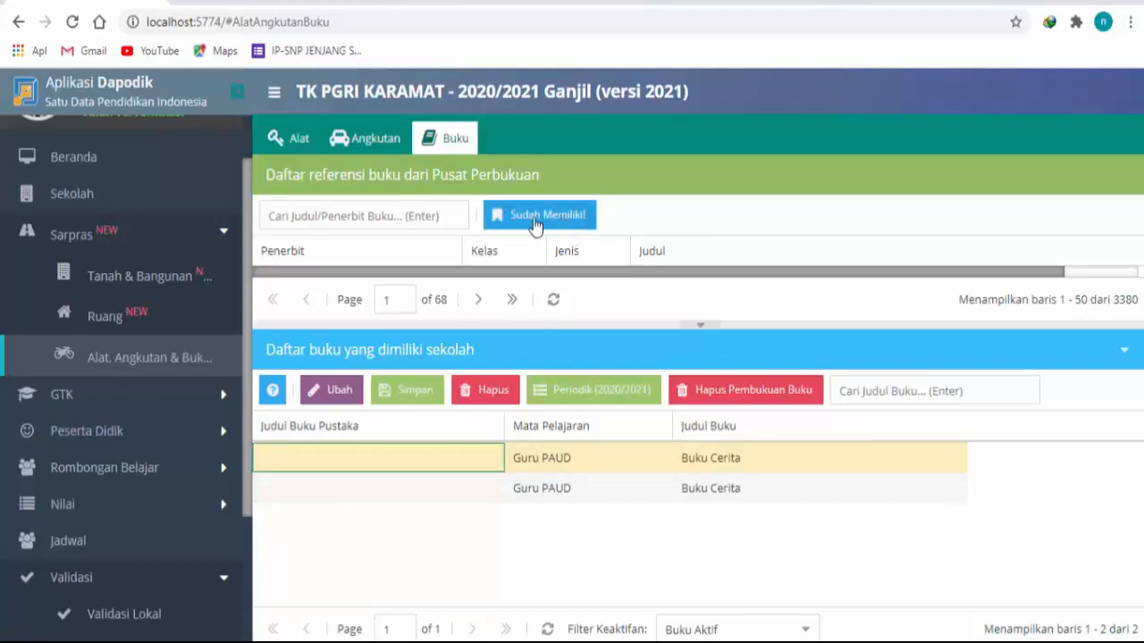
click(432, 215)
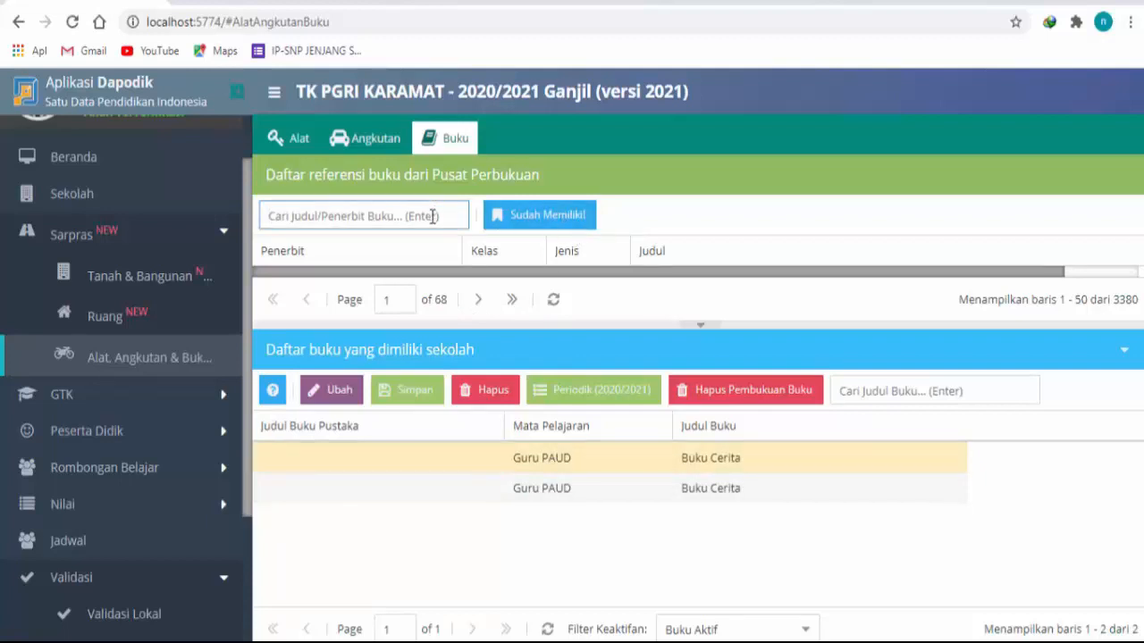
text(anak)
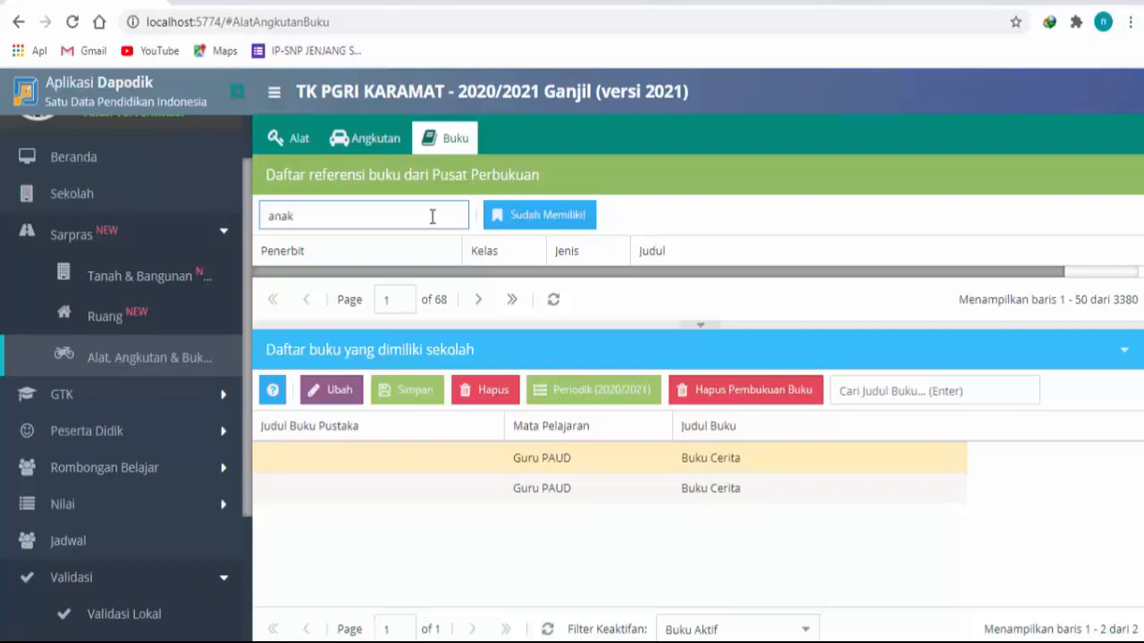
key(BackSpace)
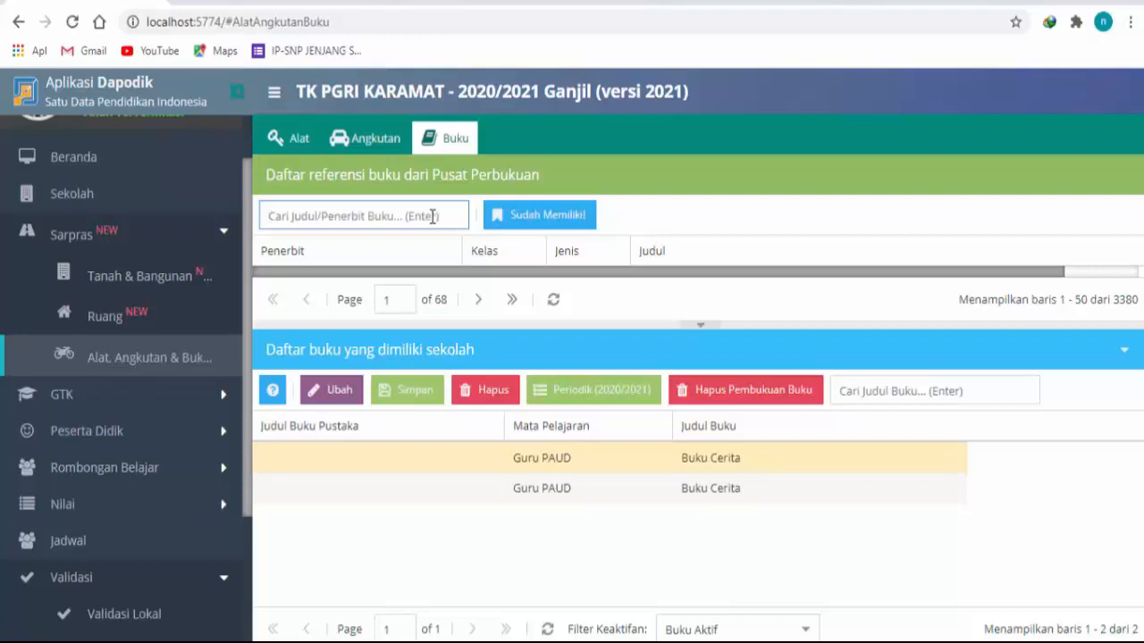
text(pau)
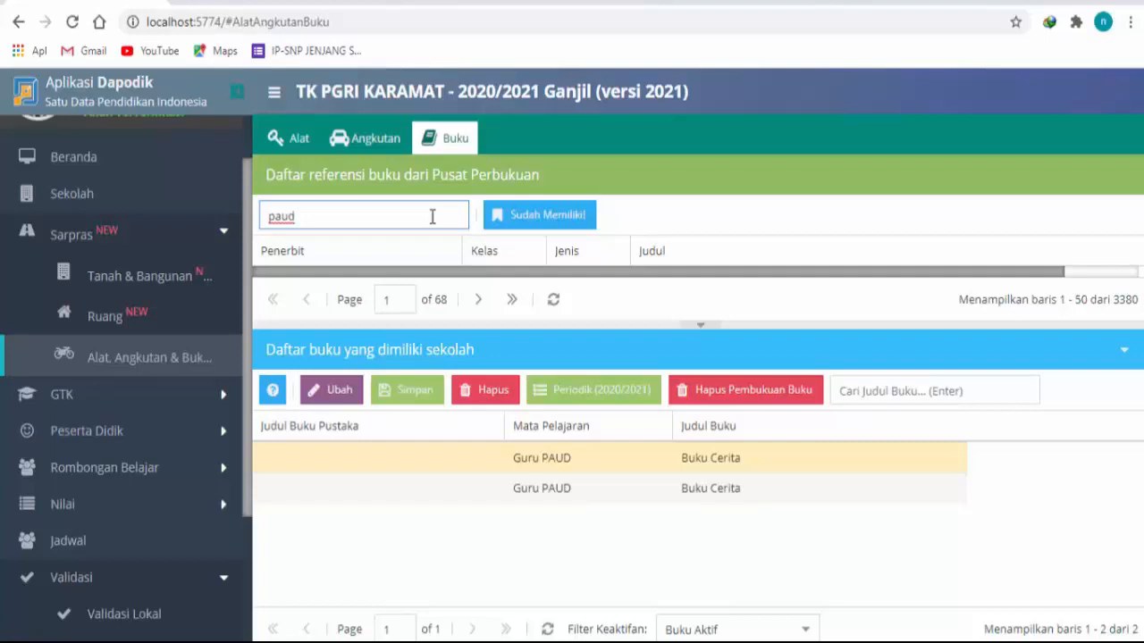
text(d)
key(Return)
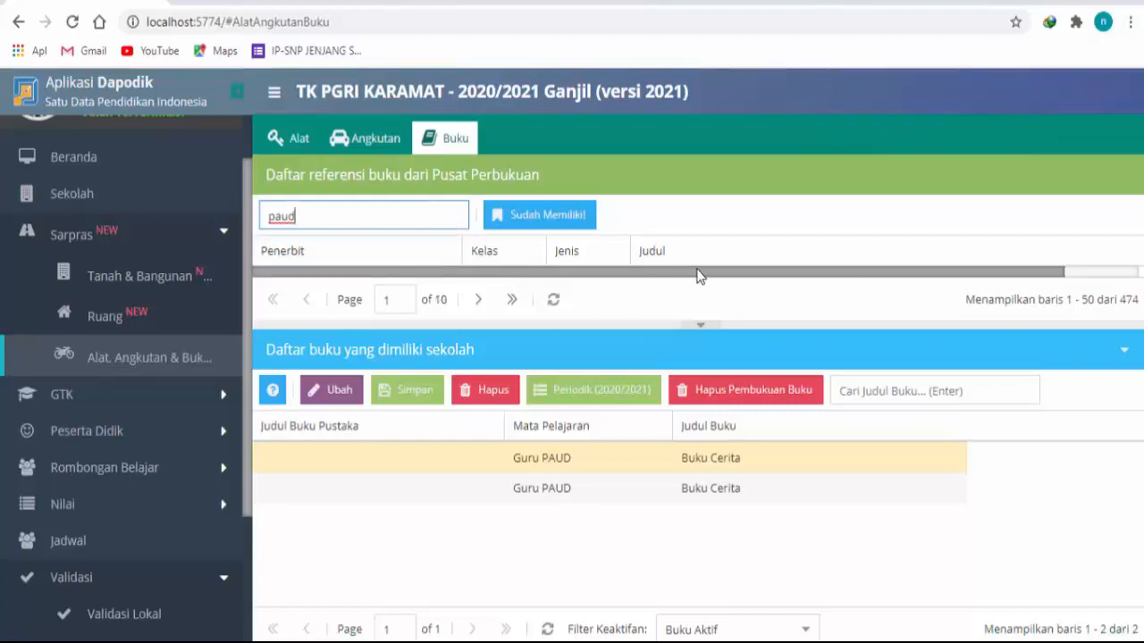
Step: Enlarge the reference book list and examine the PAUD publishers and titles, selecting "PAUD - PANDIK - APEL PELANGI UNTUK SINGA"
click(1124, 272)
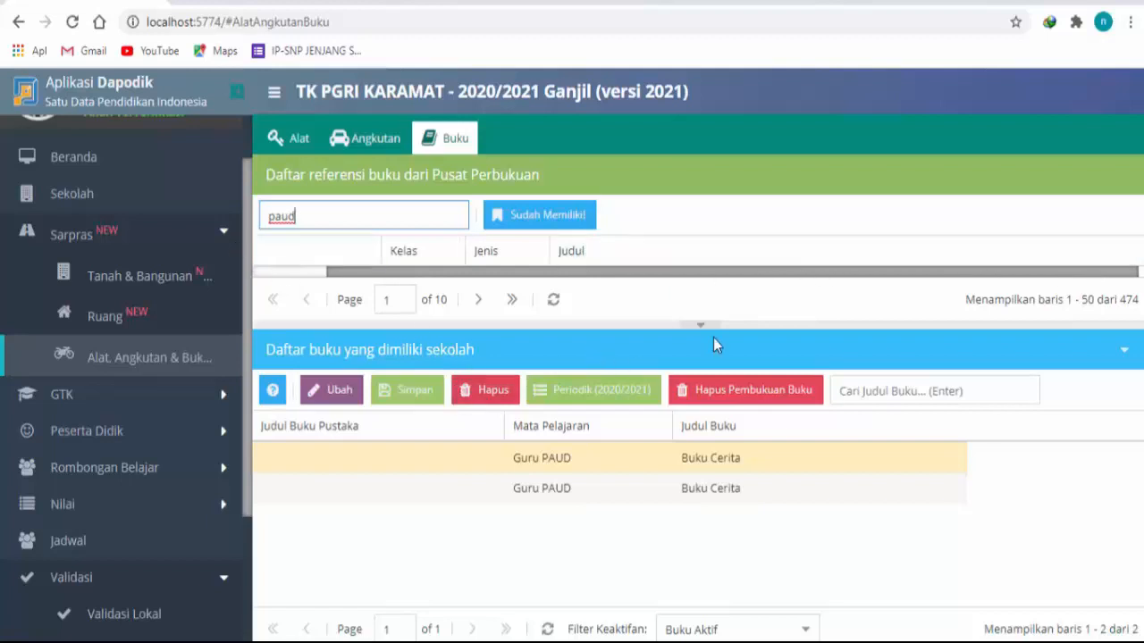
drag(735, 327, 727, 449)
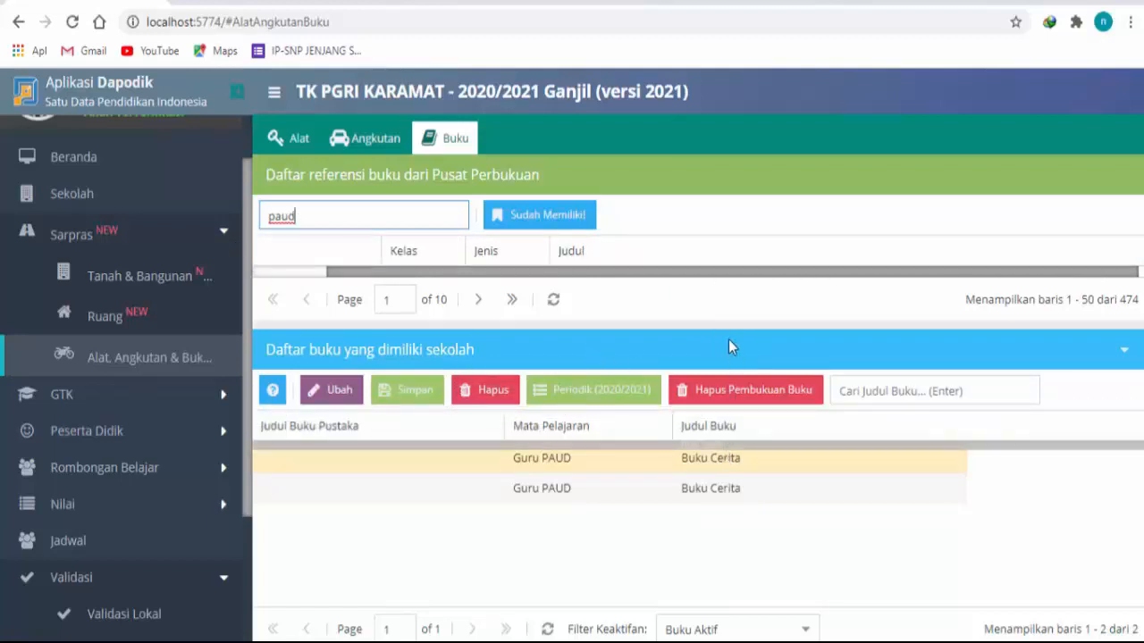
drag(659, 398, 331, 373)
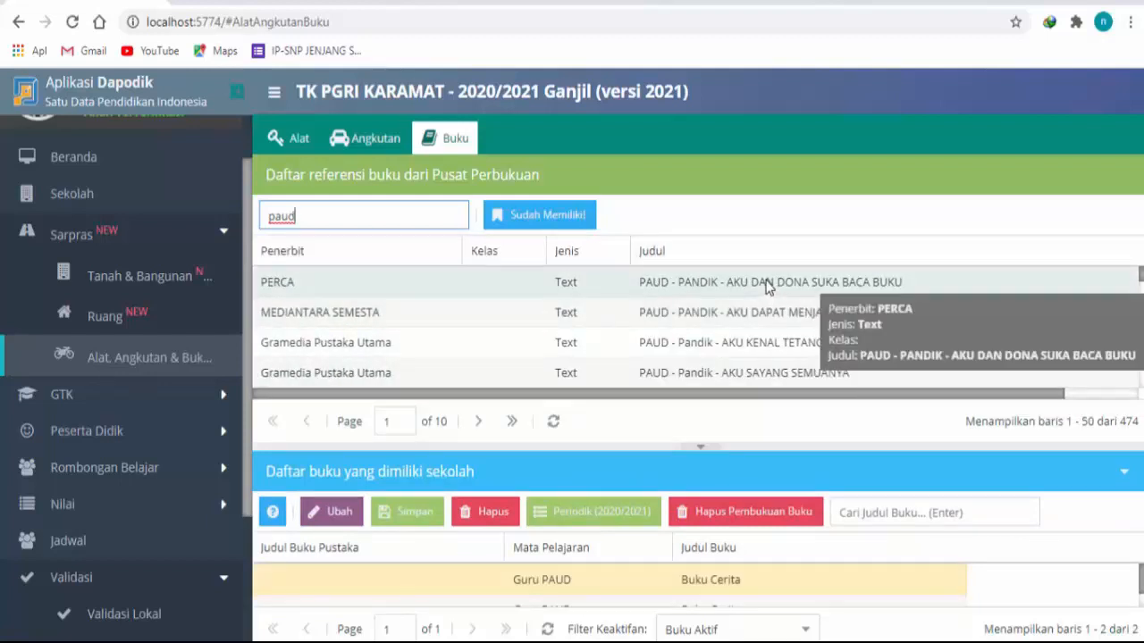
scroll(671, 295, down, 5)
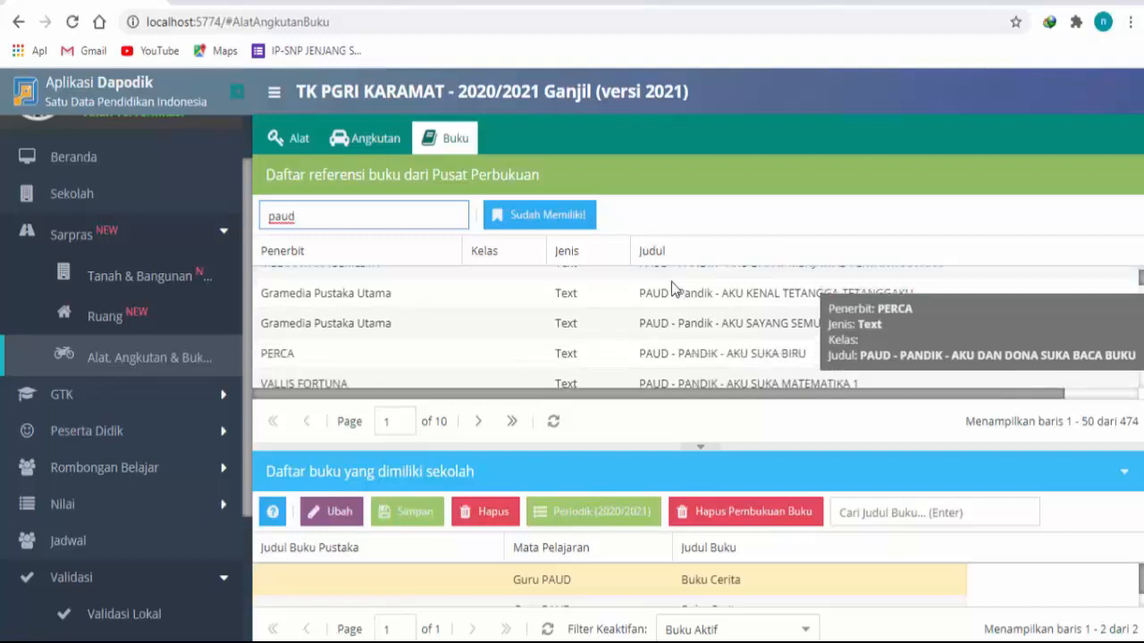
scroll(572, 332, down, 3)
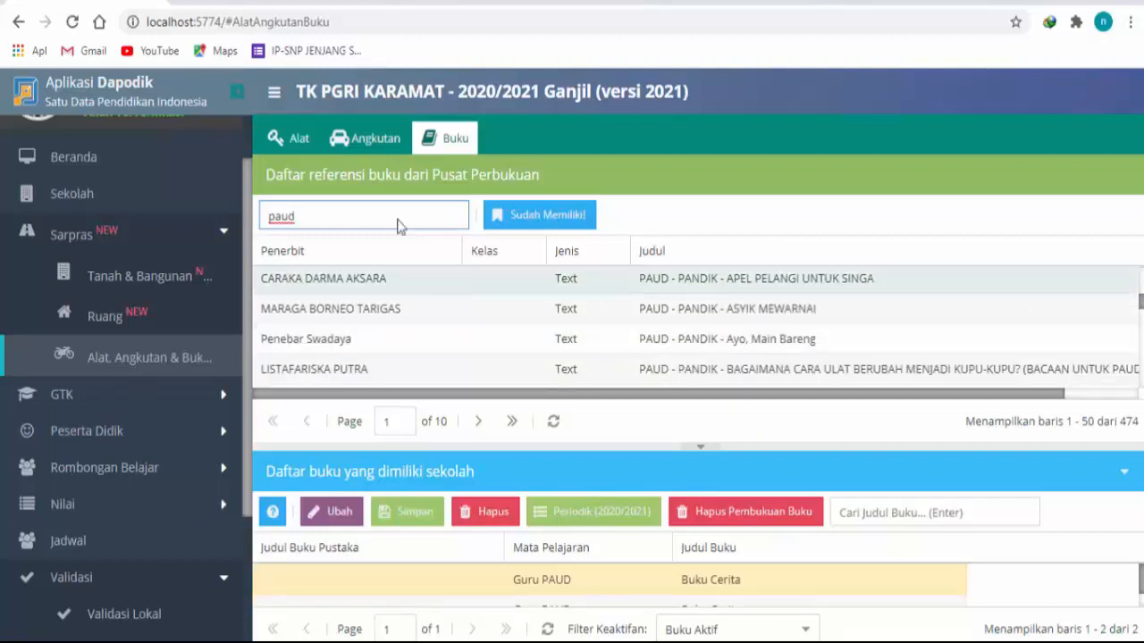
drag(380, 221, 147, 215)
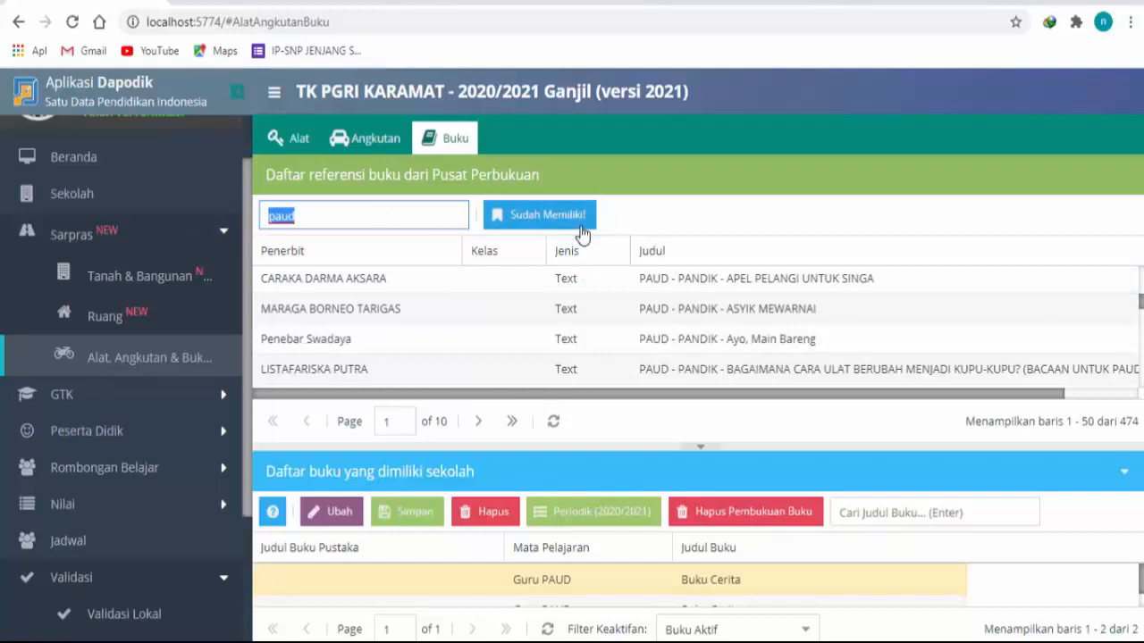
click(594, 289)
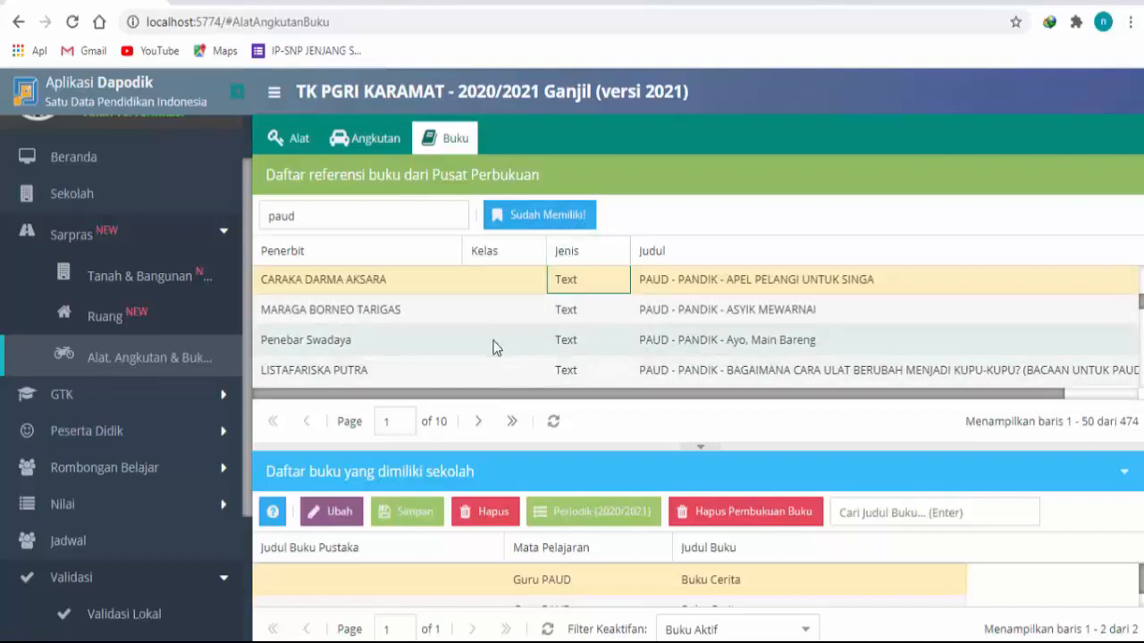
scroll(499, 351, down, 3)
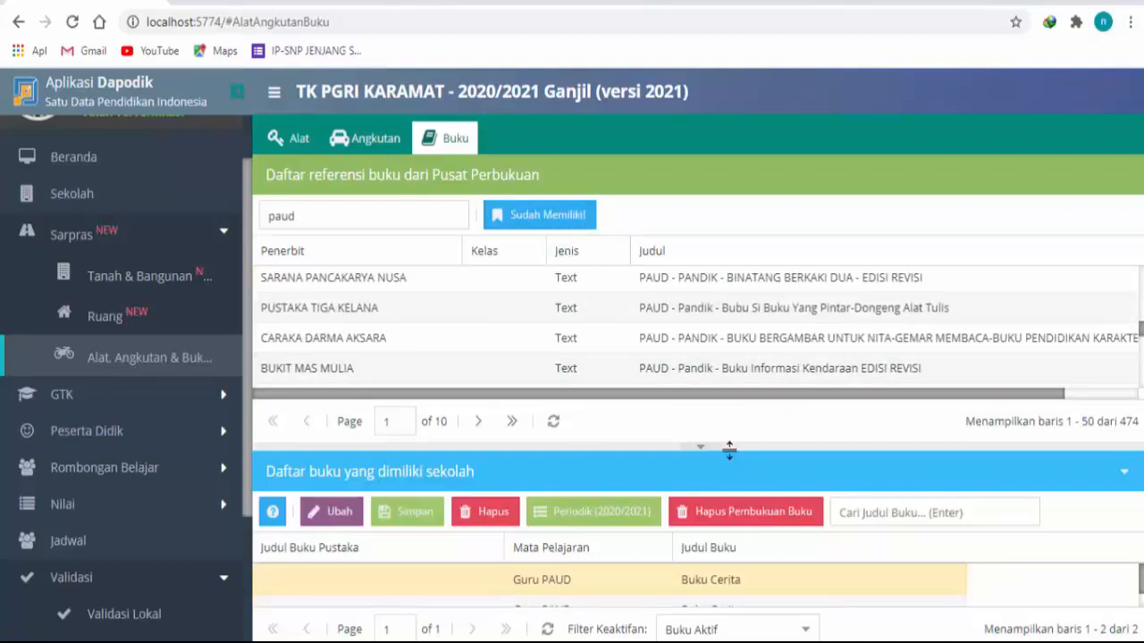
Step: Enlarge the list of books owned by the school and select its first Buku Cerita record
drag(729, 448, 735, 312)
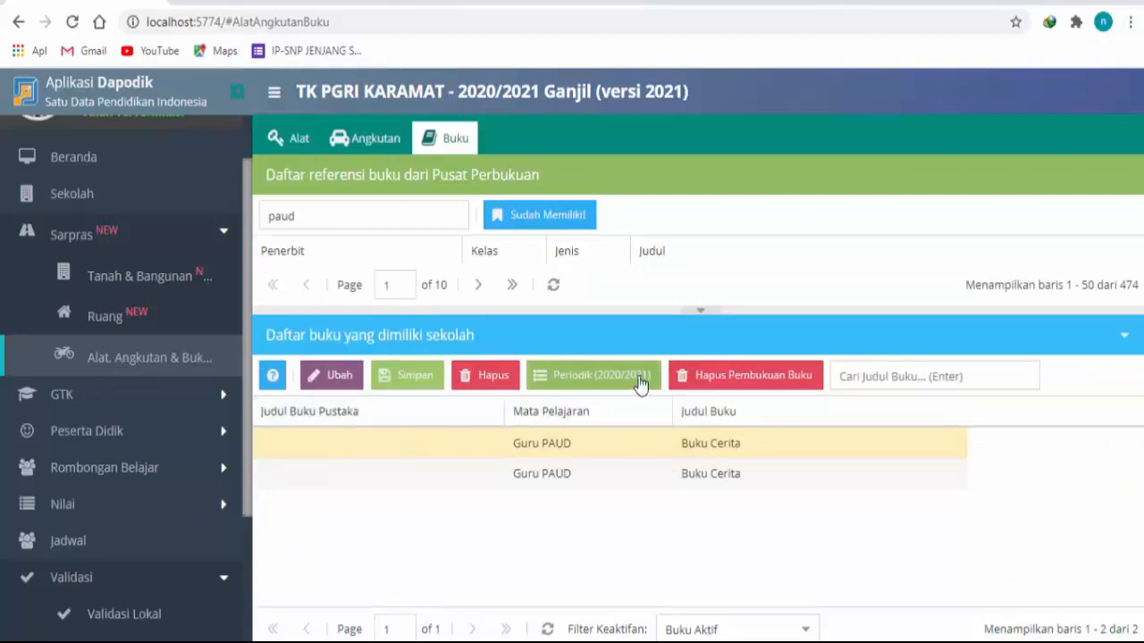
click(637, 447)
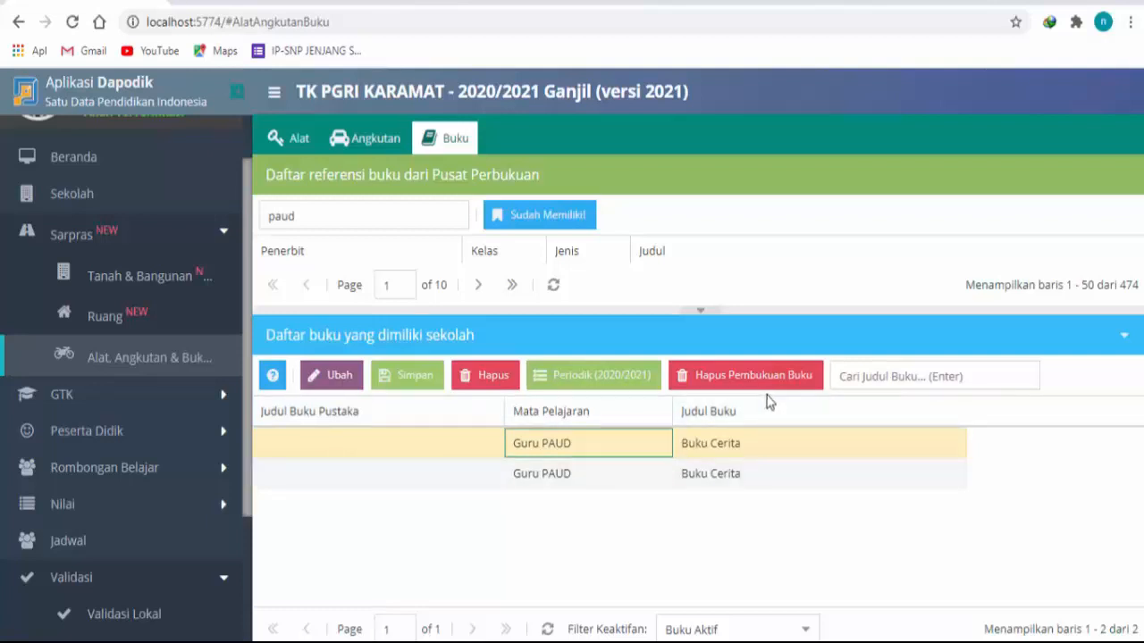
click(357, 453)
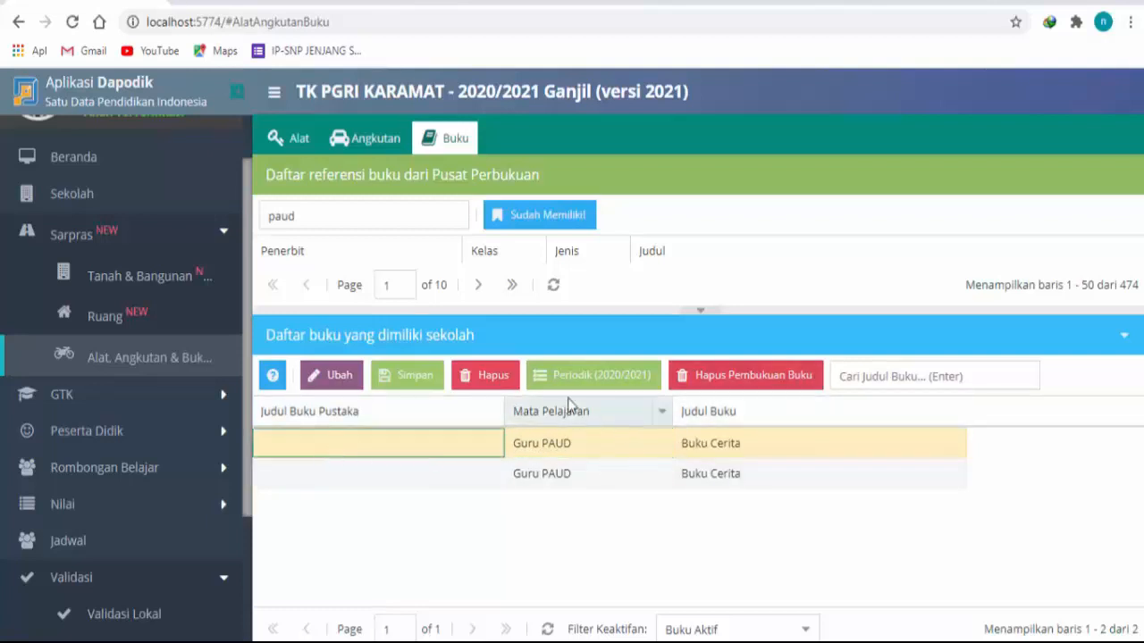